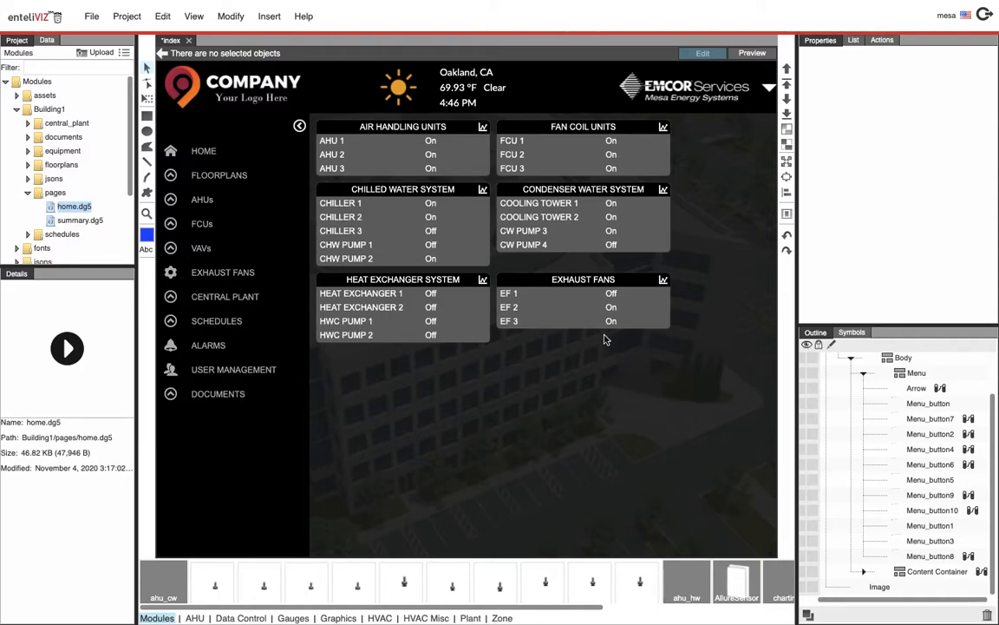
Examine the icon choices available for the Home menu button
{"action": "left_click", "coordinate": [932, 404]}
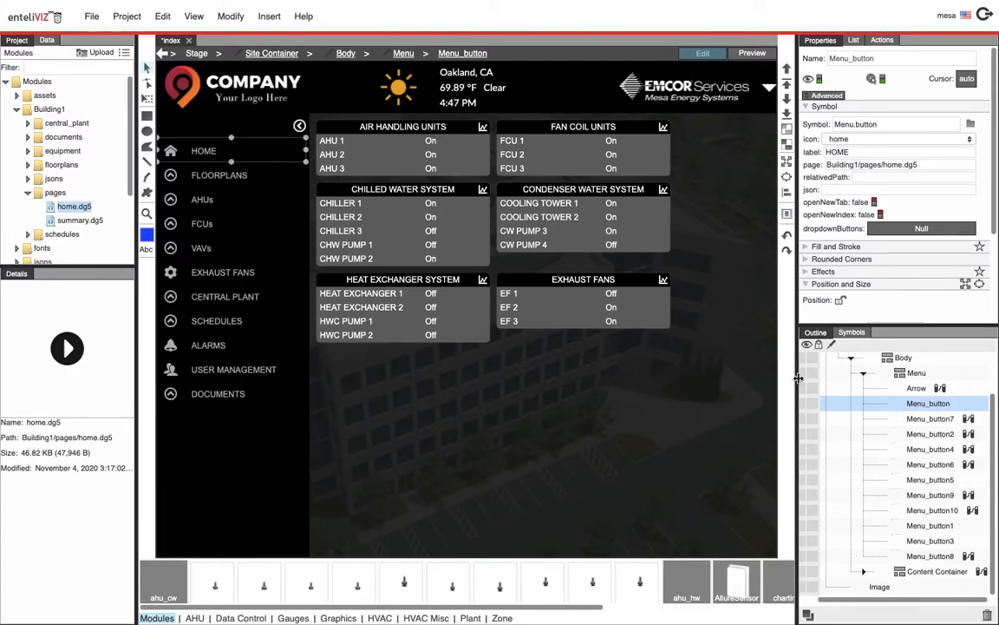
{"action": "left_click", "coordinate": [867, 139]}
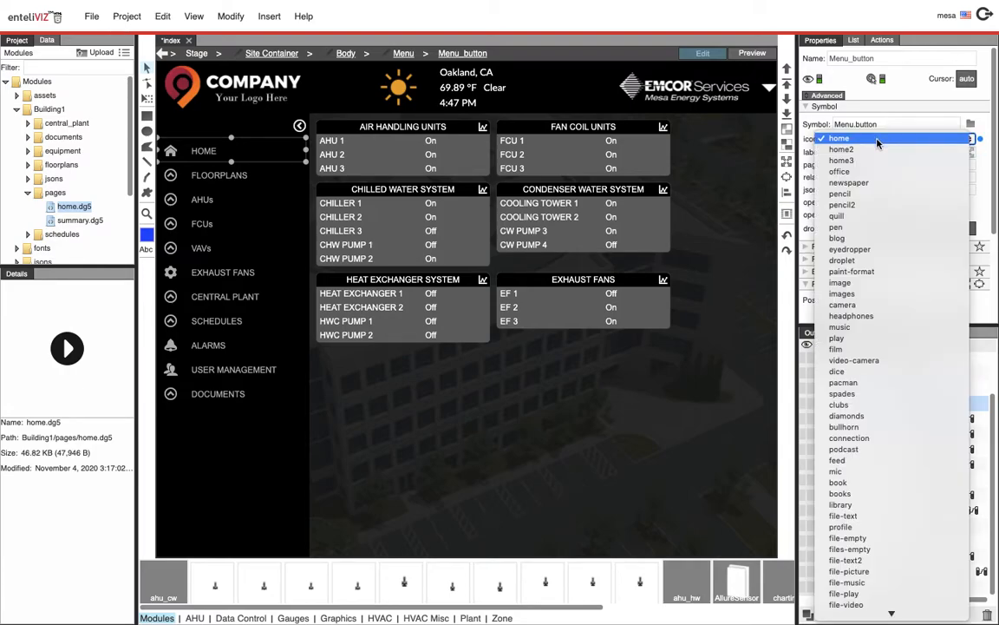
{"action": "scroll", "coordinate": [858, 208], "scroll_direction": "down", "scroll_amount": 3}
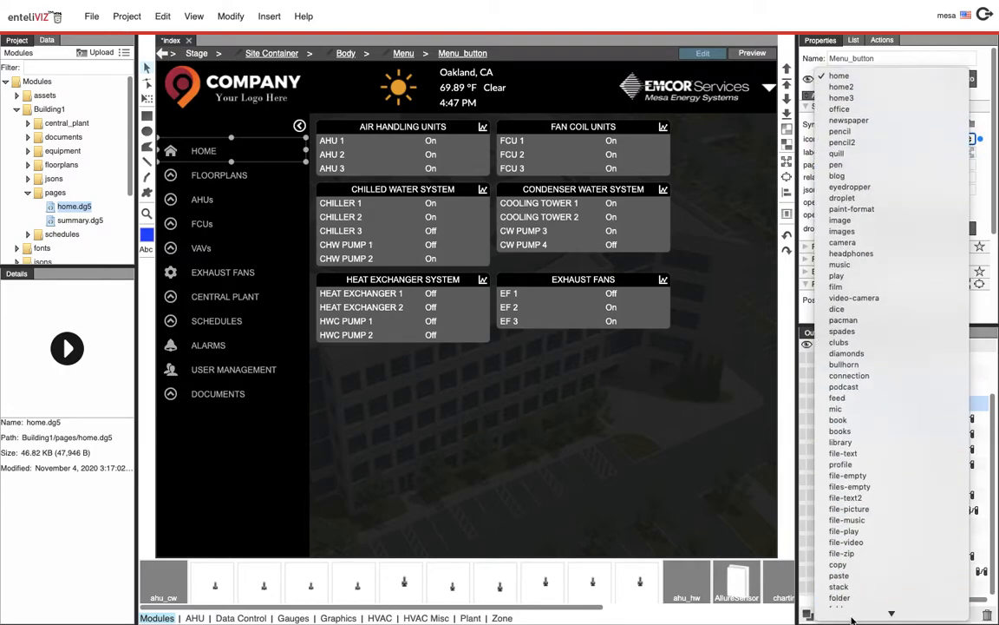
{"action": "left_click", "coordinate": [729, 24]}
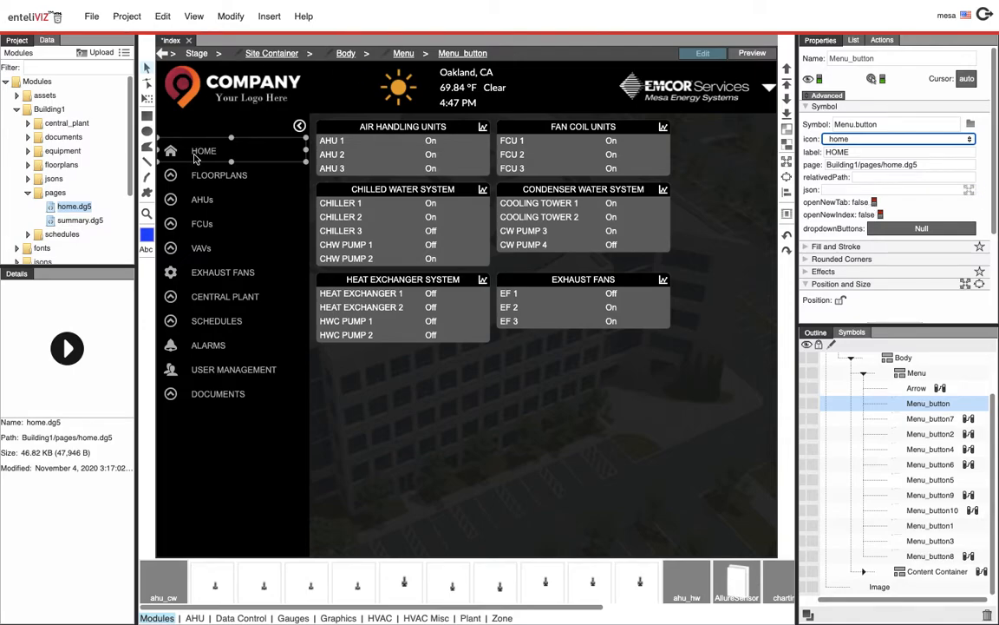
Set the Home menu button to open its page in a new tab and test it in preview
{"action": "left_click", "coordinate": [873, 203]}
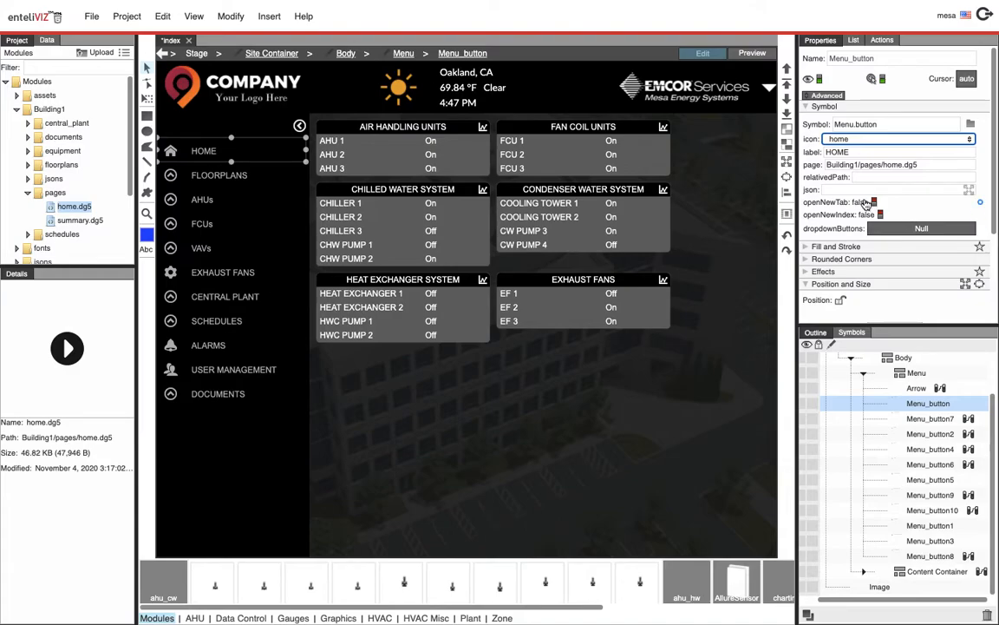
{"action": "left_click", "coordinate": [748, 55]}
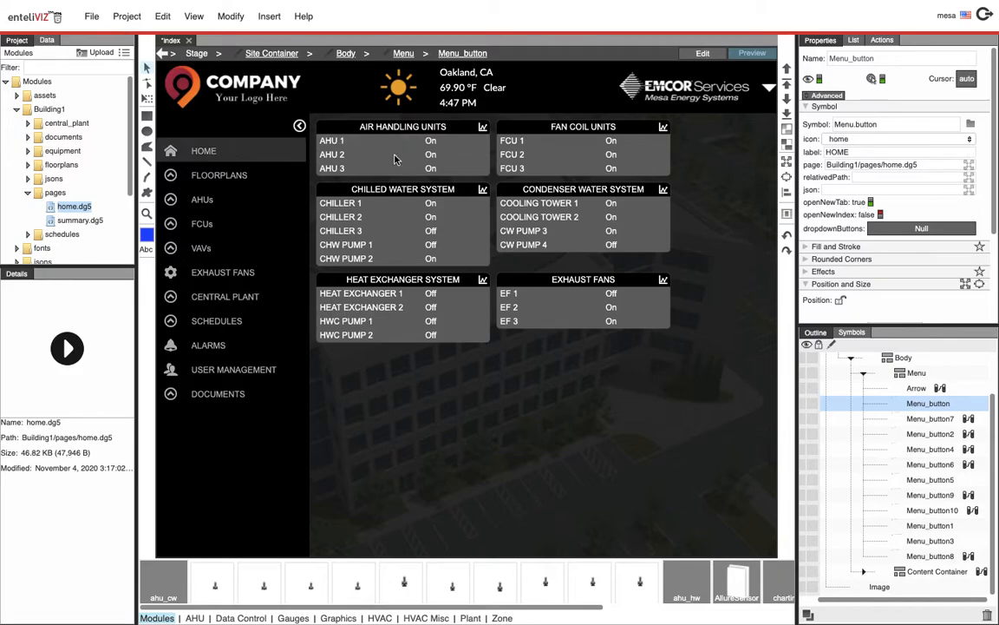
{"action": "double_click", "coordinate": [459, 169]}
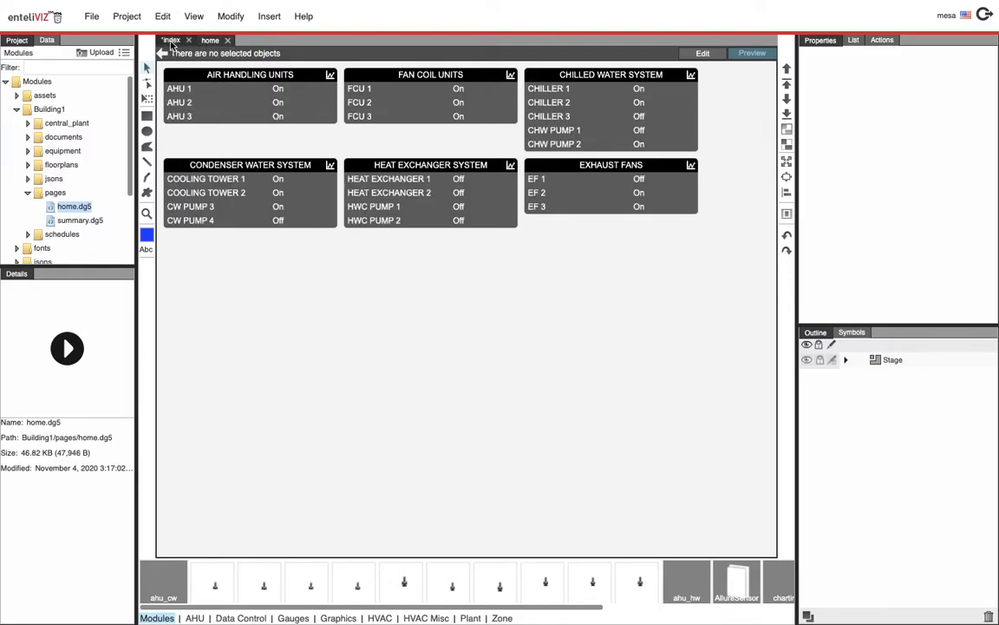
{"action": "left_click", "coordinate": [170, 40]}
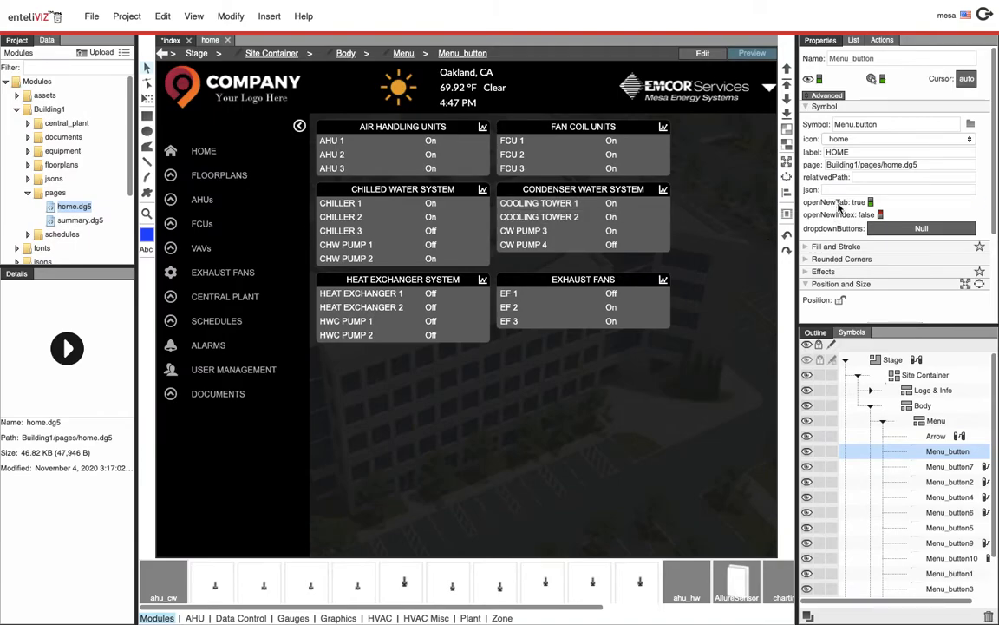
Preview the Documents menu dropdown and switch between the home and index tabs
{"action": "left_click", "coordinate": [224, 393]}
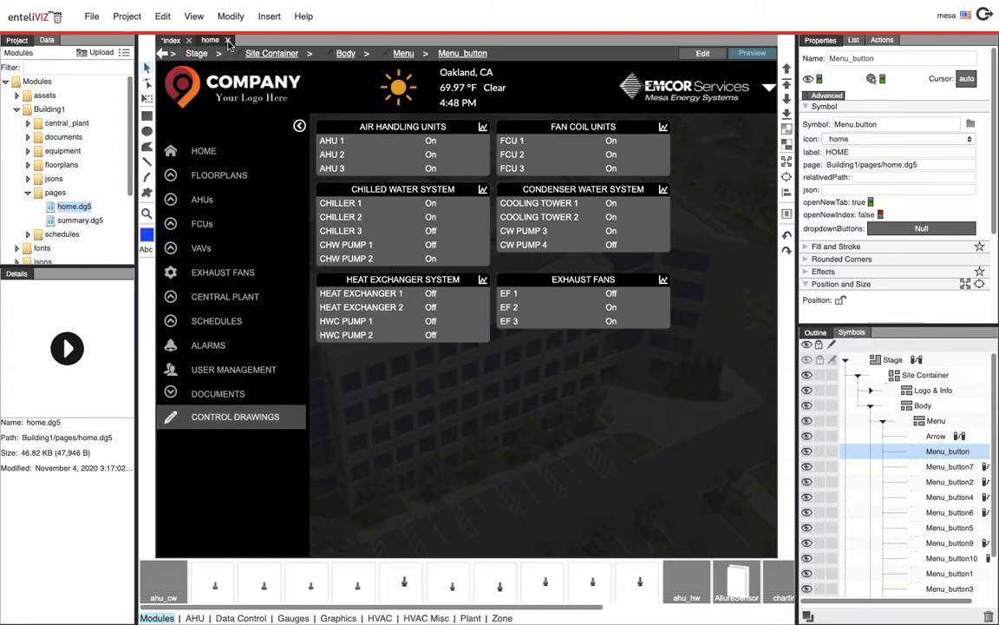
{"action": "left_click", "coordinate": [703, 54]}
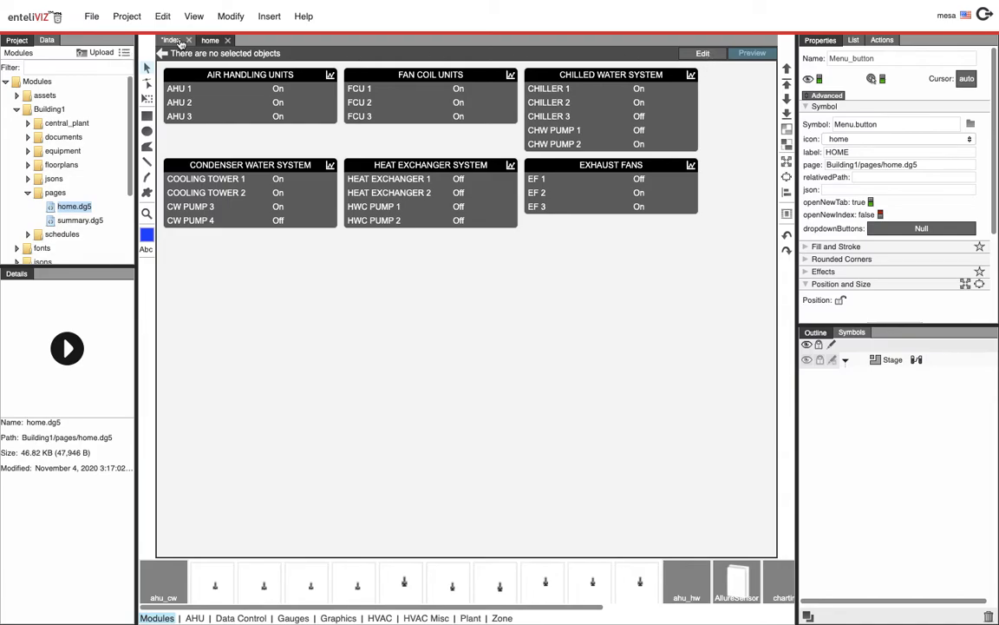
{"action": "left_click", "coordinate": [174, 41]}
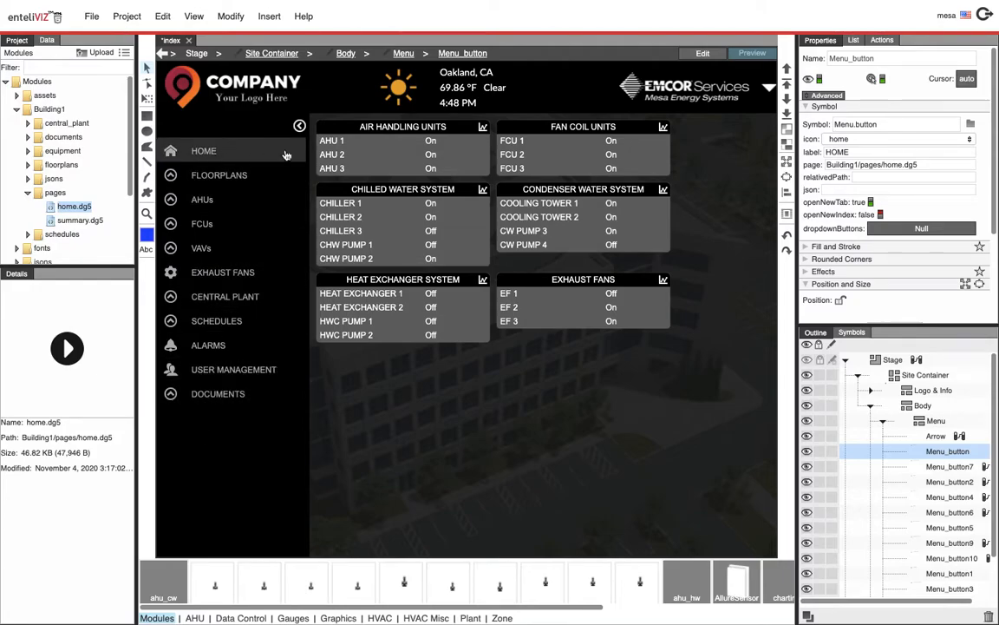
Select the AHUs menu button, then preview the menu and open the Exhaust Fans page
{"action": "left_click", "coordinate": [703, 53]}
{"action": "left_click", "coordinate": [224, 207]}
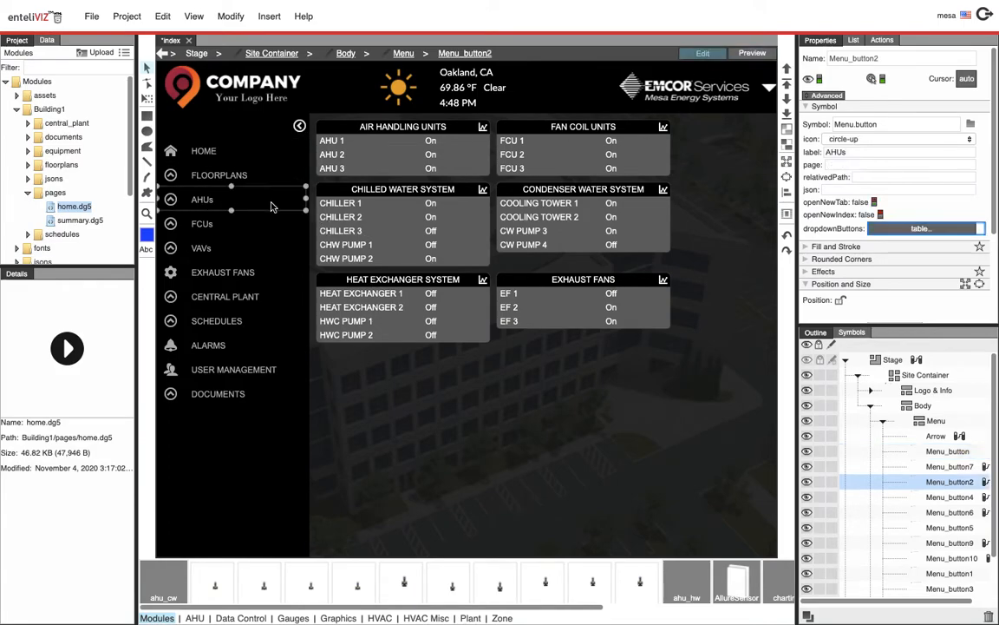
{"action": "right_click", "coordinate": [223, 207]}
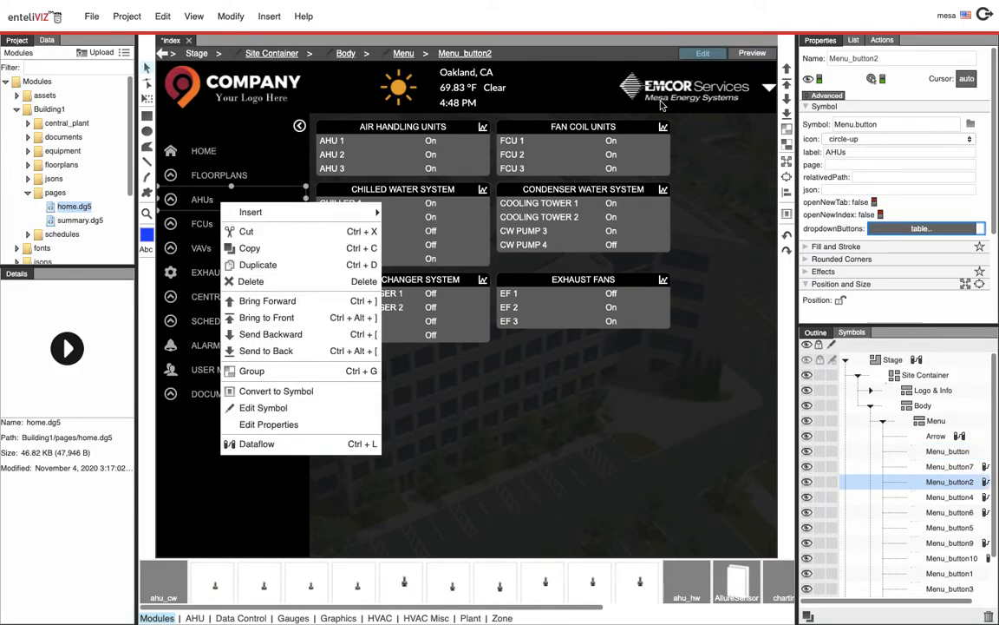
{"action": "left_click", "coordinate": [623, 58]}
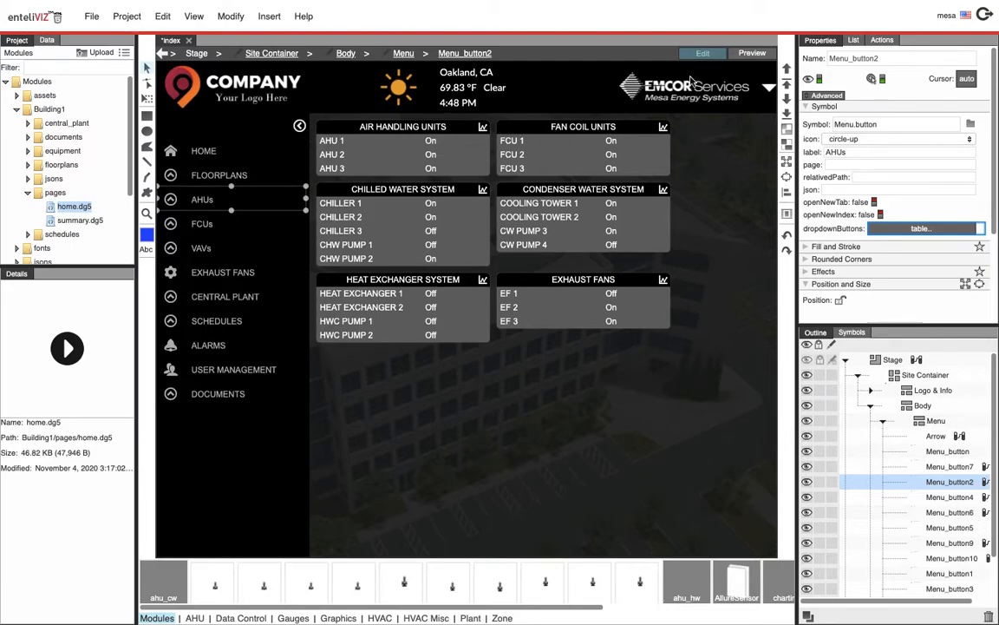
{"action": "left_click", "coordinate": [752, 53]}
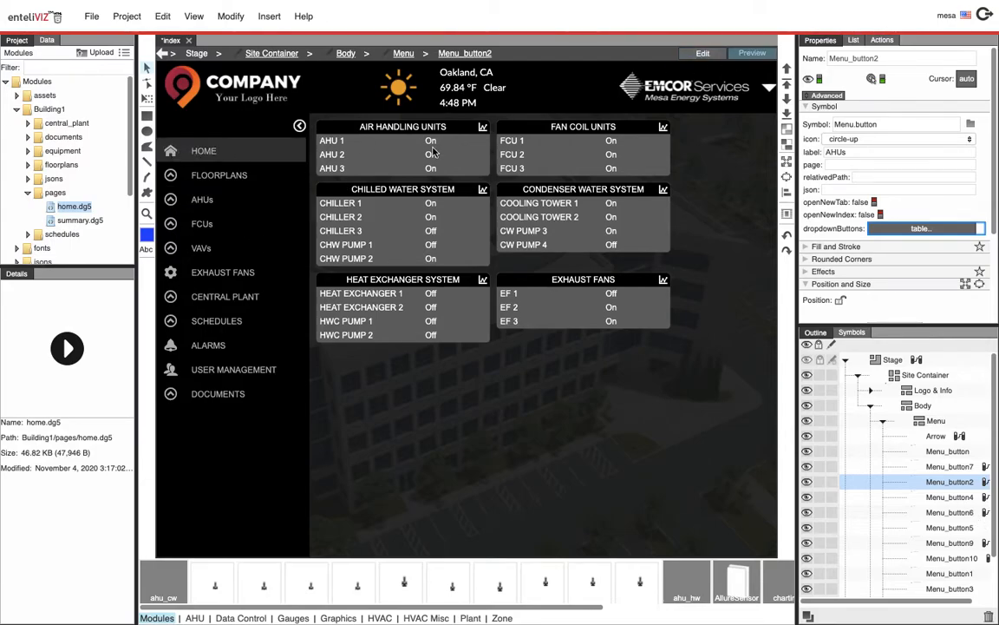
{"action": "left_click", "coordinate": [225, 276]}
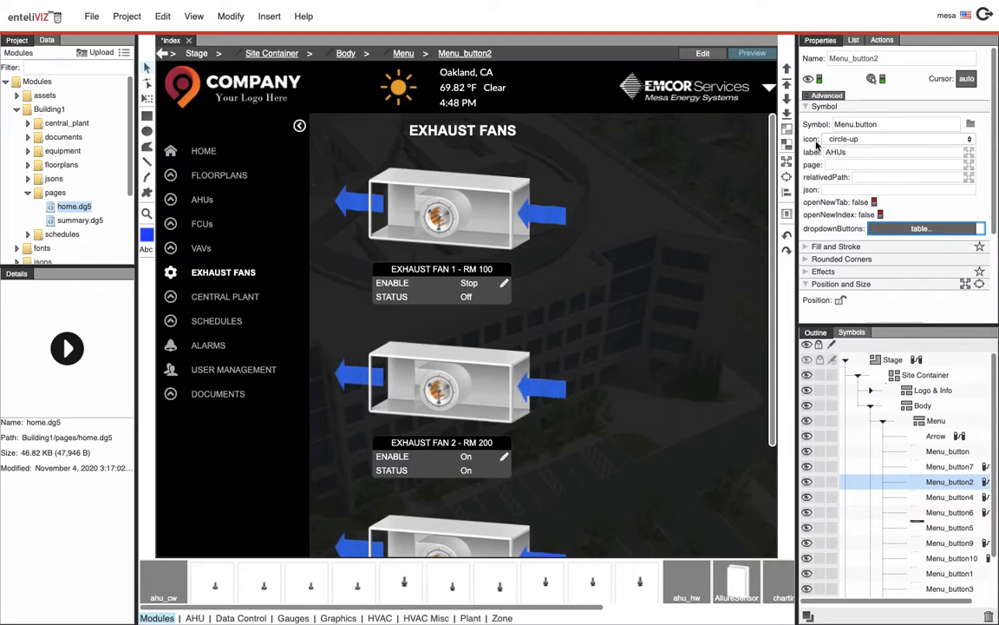
Inspect the Exhaust Fans and Floorplans menu buttons' properties and preview the Floorplans dropdown
{"action": "left_click", "coordinate": [704, 51]}
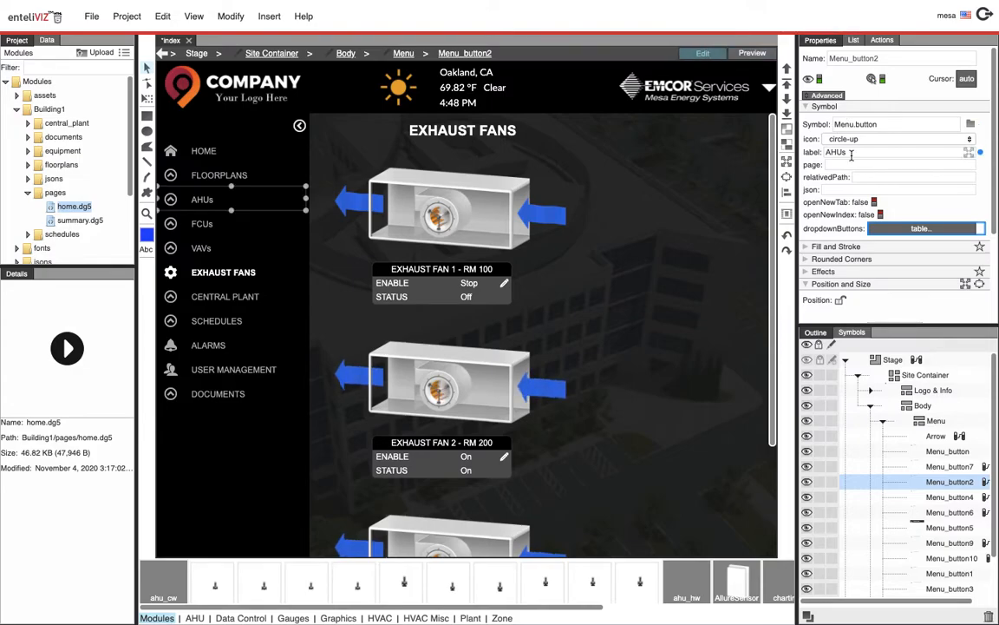
{"action": "left_click", "coordinate": [233, 274]}
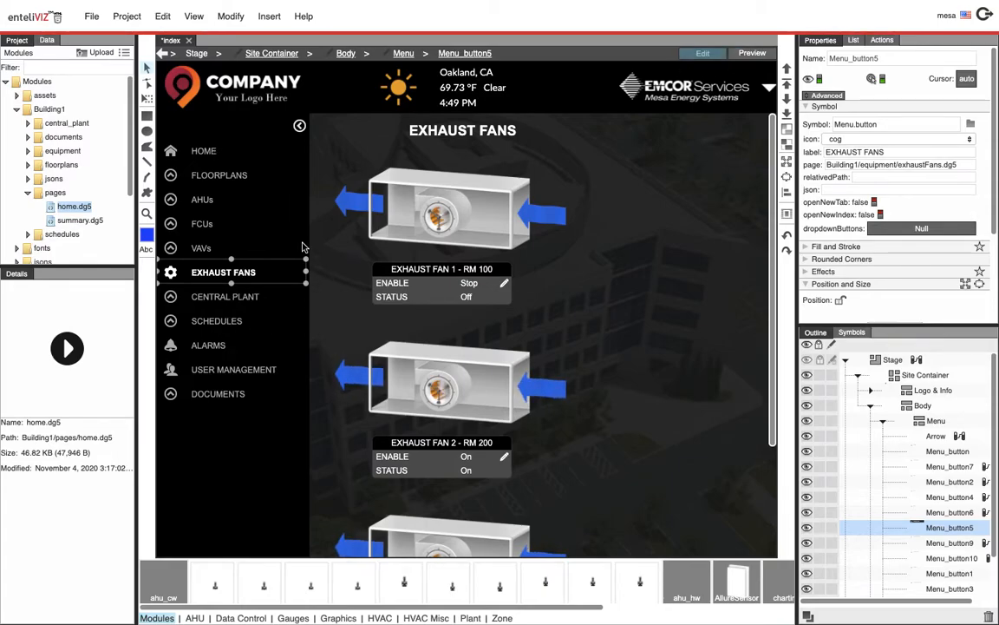
{"action": "left_click", "coordinate": [252, 178]}
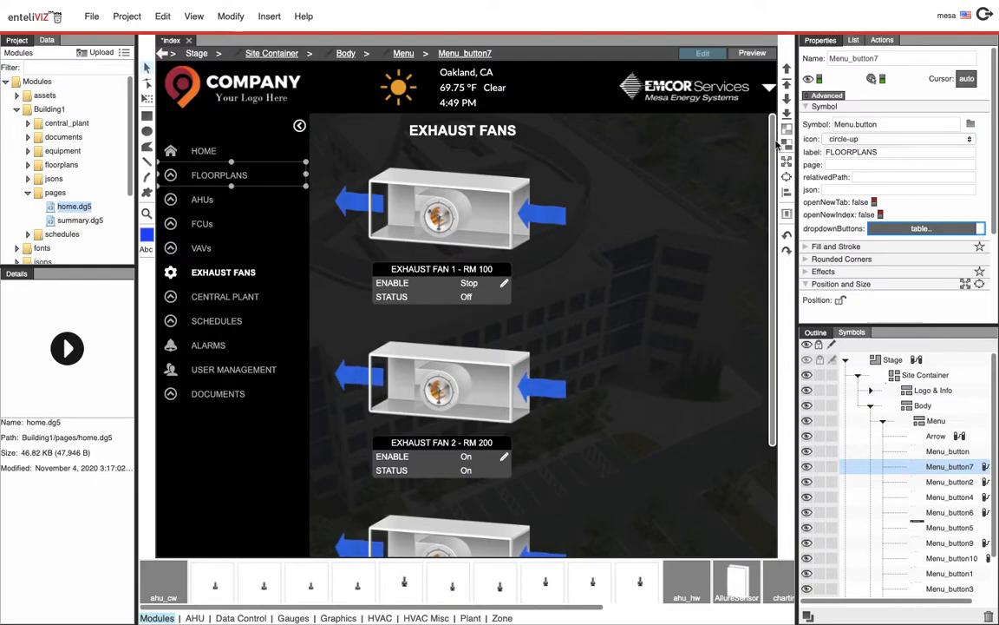
{"action": "left_click", "coordinate": [744, 55]}
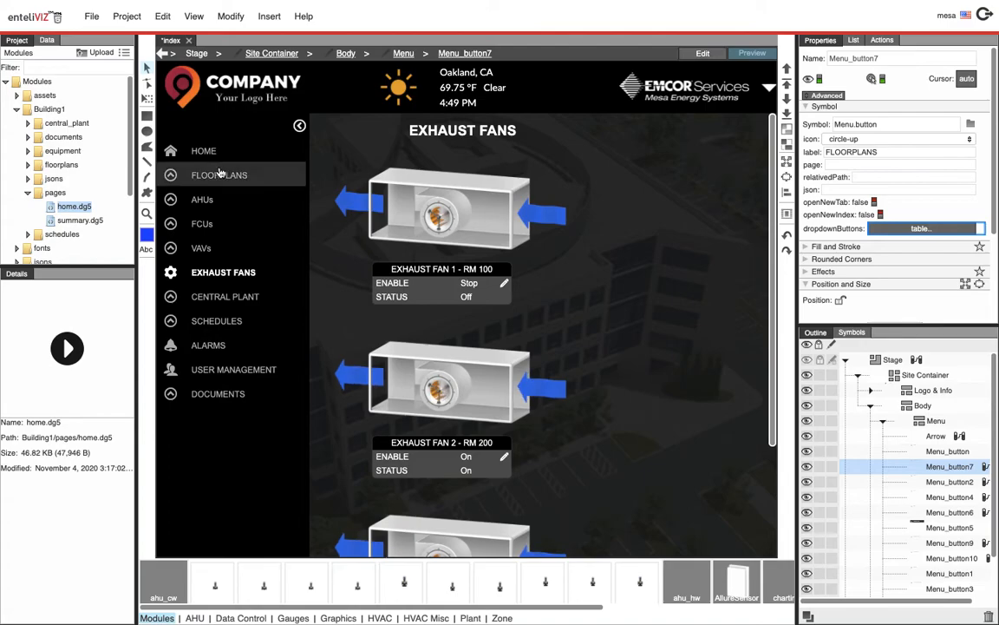
{"action": "left_click", "coordinate": [211, 173]}
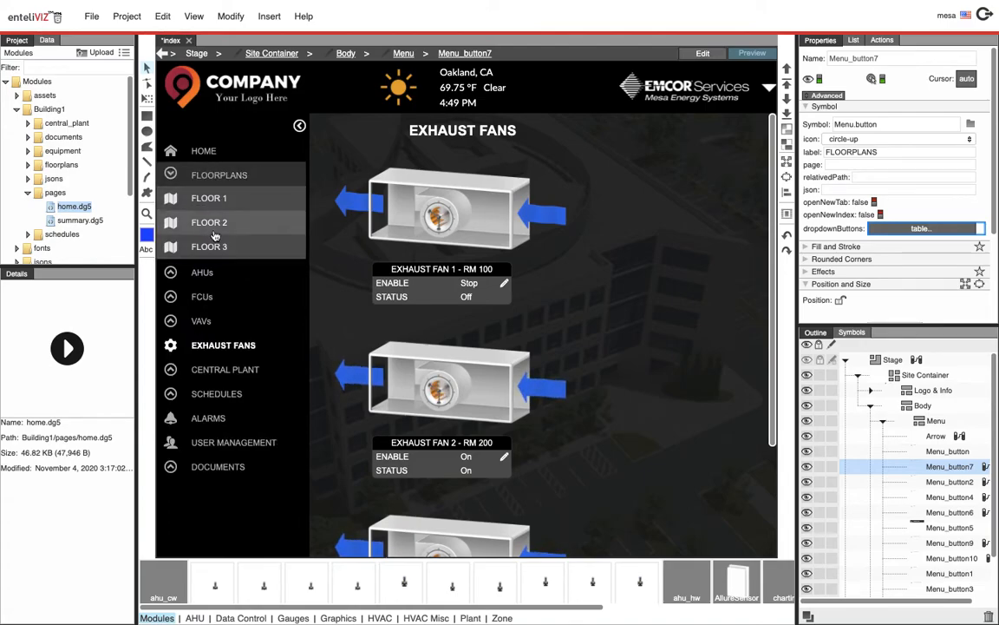
{"action": "left_click", "coordinate": [212, 174]}
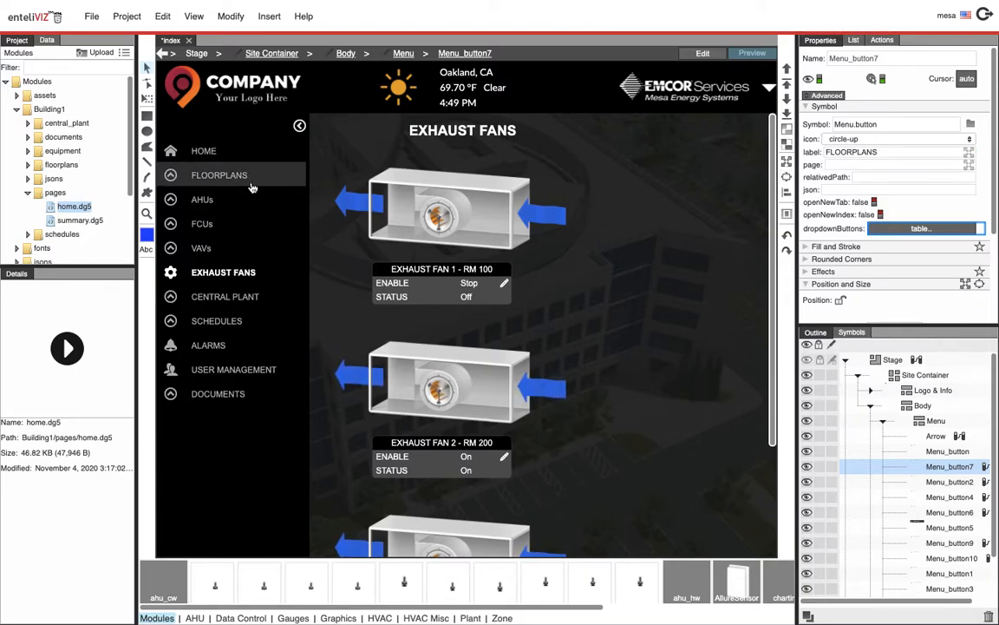
Open the Floorplans button's dropdown buttons table and widen its page column to read the paths
{"action": "left_click", "coordinate": [838, 178]}
{"action": "left_click", "coordinate": [883, 230]}
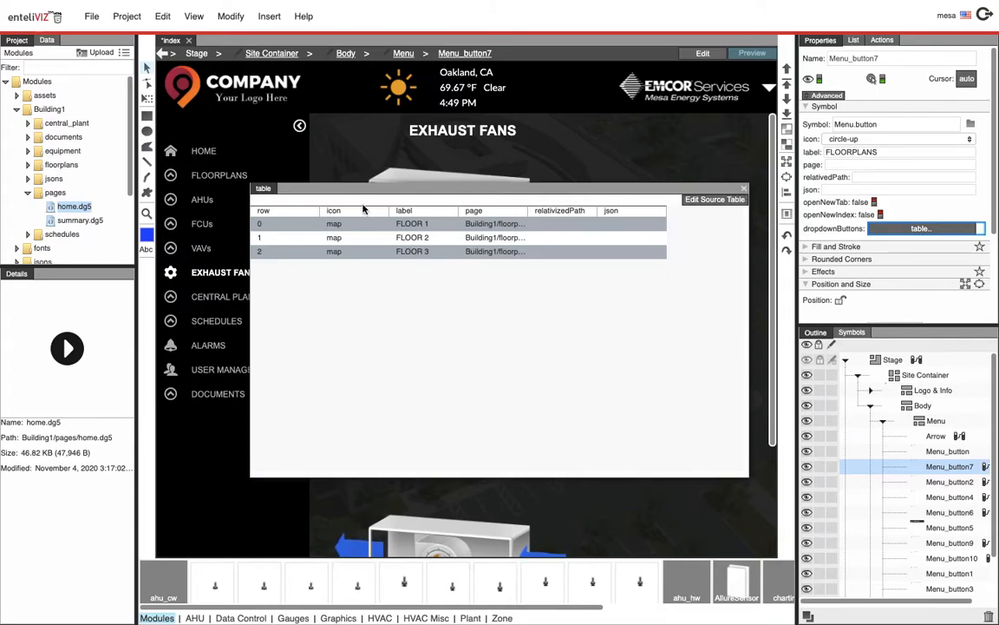
{"action": "left_click_drag", "start_coordinate": [332, 186], "coordinate": [410, 214]}
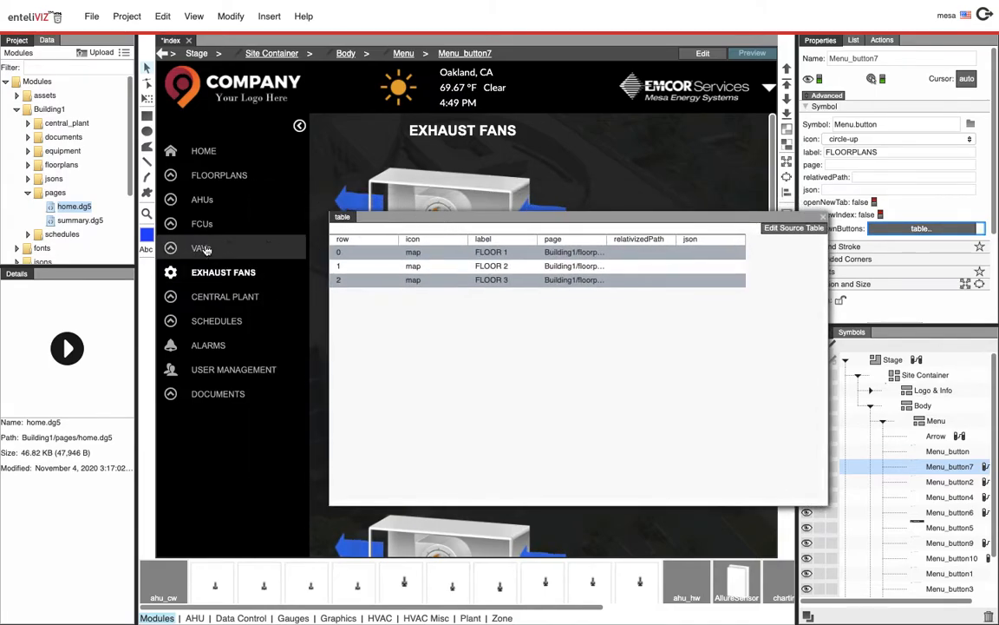
{"action": "left_click", "coordinate": [224, 178]}
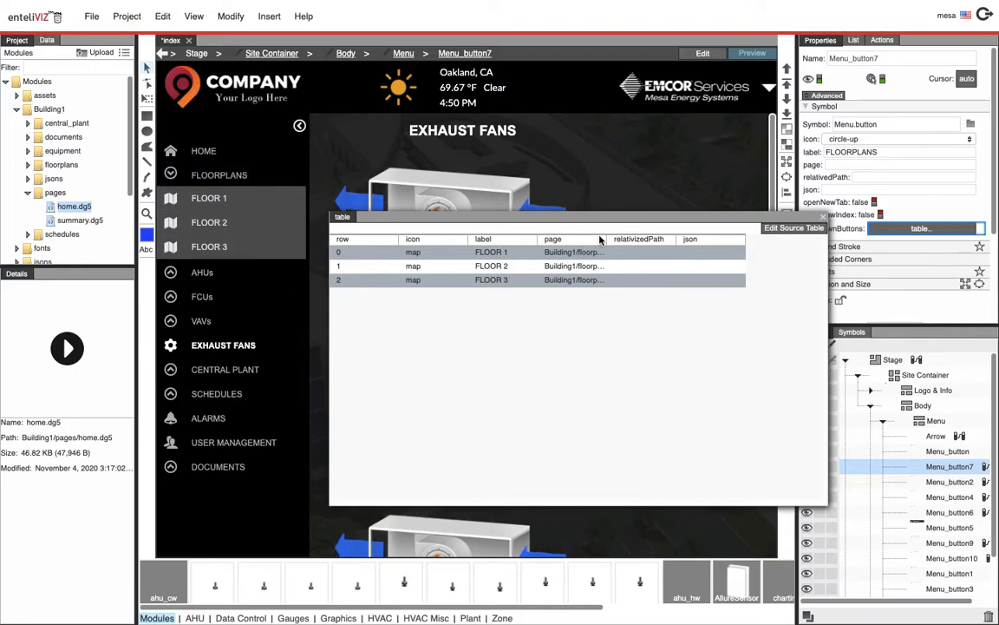
{"action": "left_click_drag", "start_coordinate": [607, 238], "coordinate": [674, 239]}
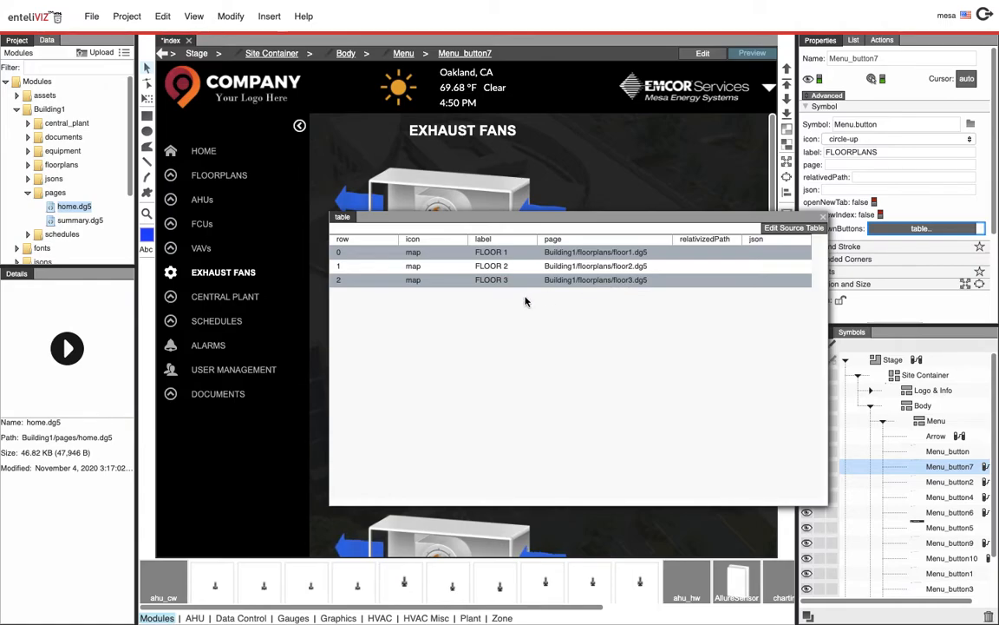
{"action": "left_click", "coordinate": [821, 217]}
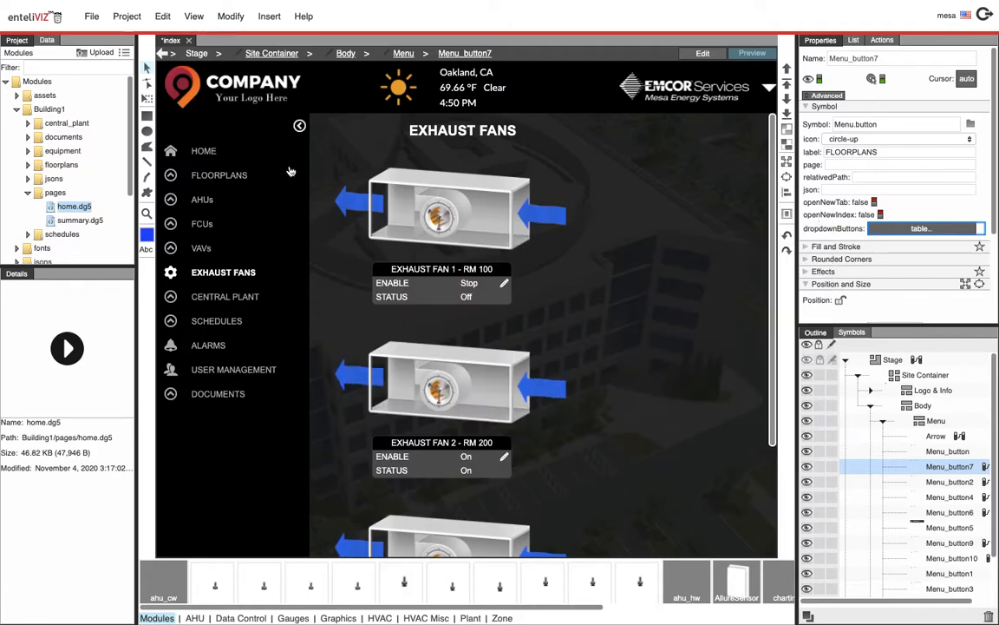
Preview Floor 1 from the Floorplans dropdown and review the dropdown table's page entries
{"action": "left_click", "coordinate": [216, 174]}
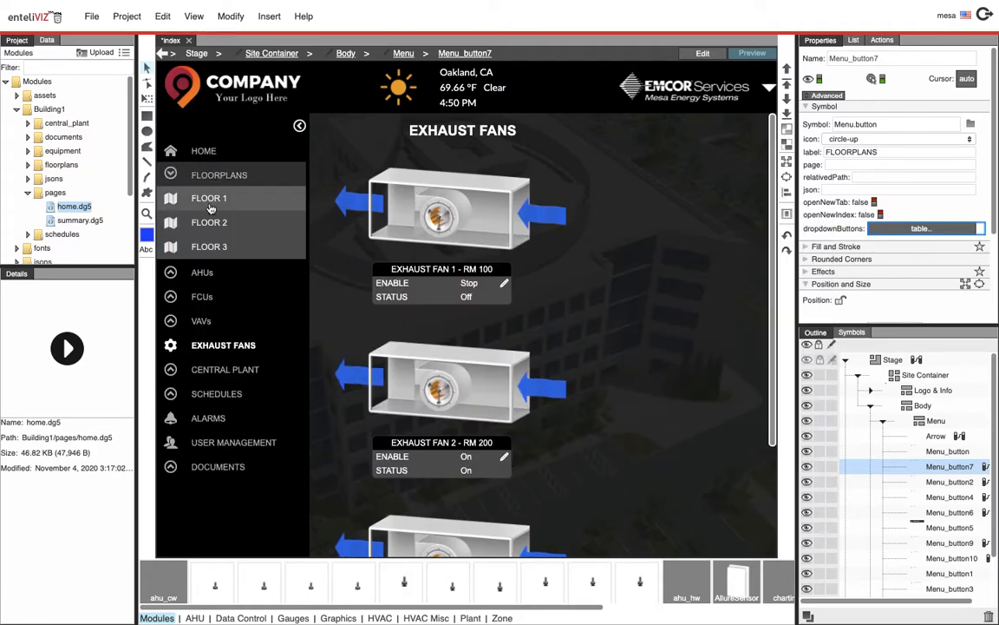
{"action": "left_click", "coordinate": [210, 206]}
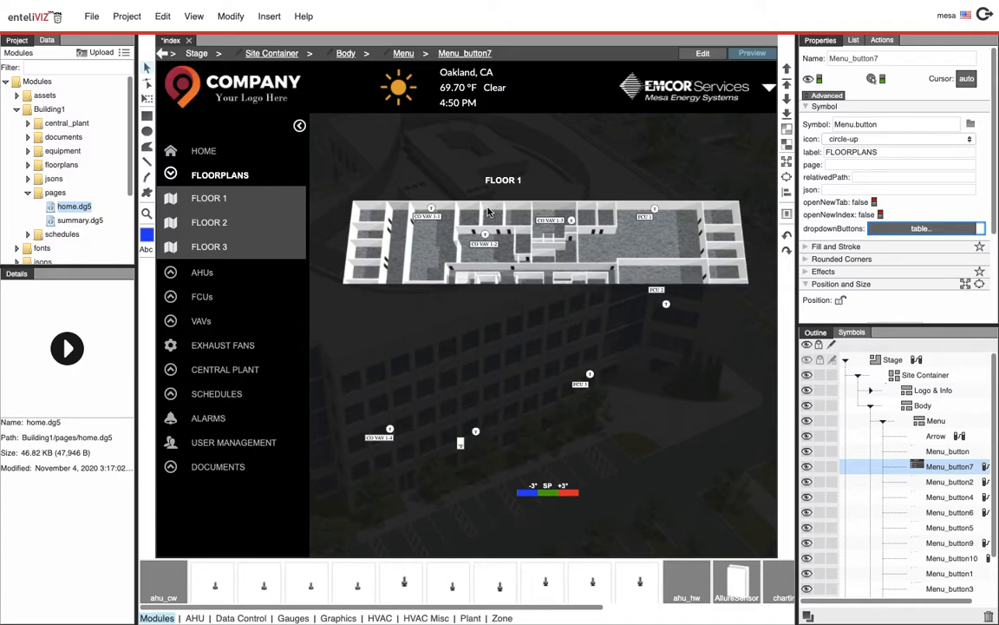
{"action": "left_click", "coordinate": [878, 230]}
{"action": "double_click", "coordinate": [561, 253]}
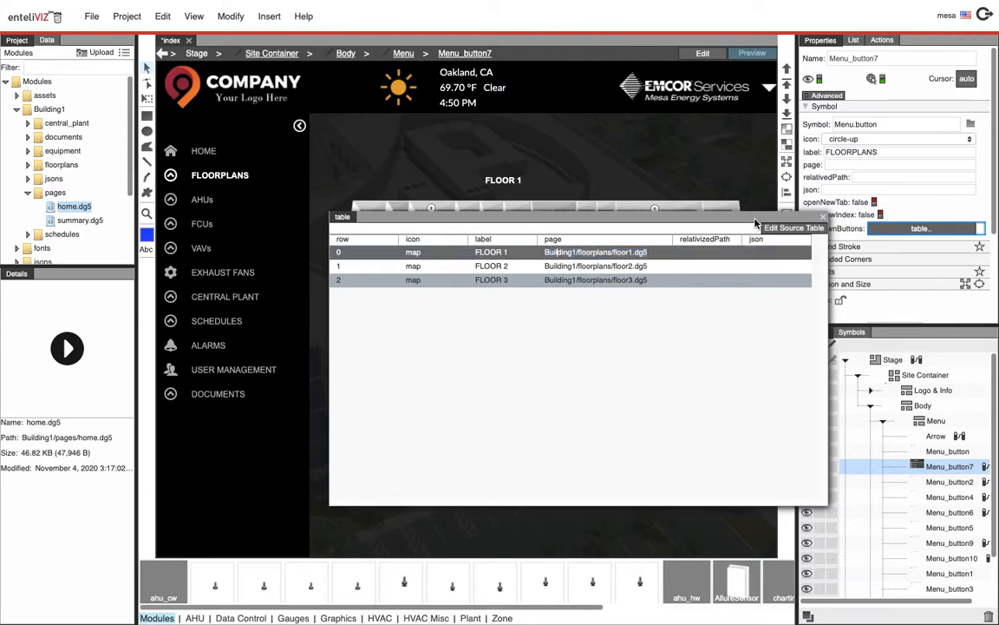
{"action": "left_click_drag", "start_coordinate": [754, 217], "coordinate": [657, 213]}
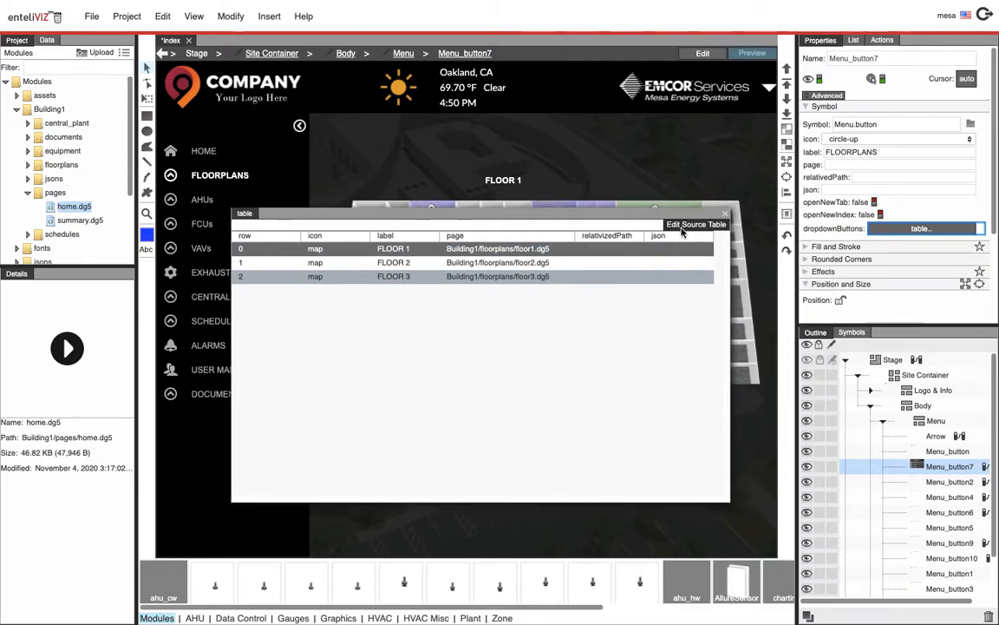
{"action": "left_click", "coordinate": [724, 213]}
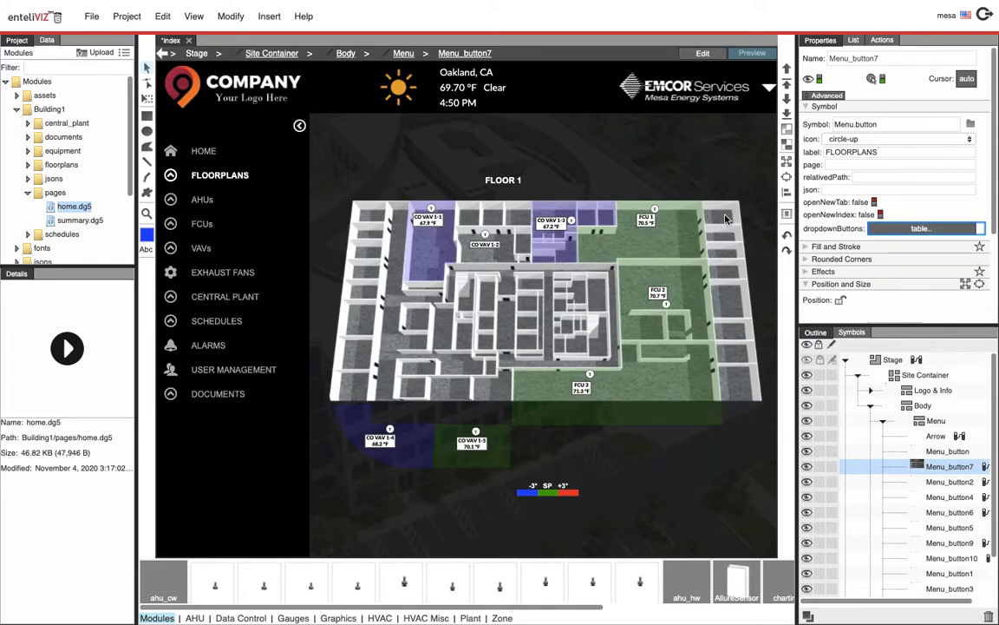
Open the dropdown table's source editor, then the Floorplans button's dataflow
{"action": "left_click", "coordinate": [899, 231]}
{"action": "left_click", "coordinate": [699, 224]}
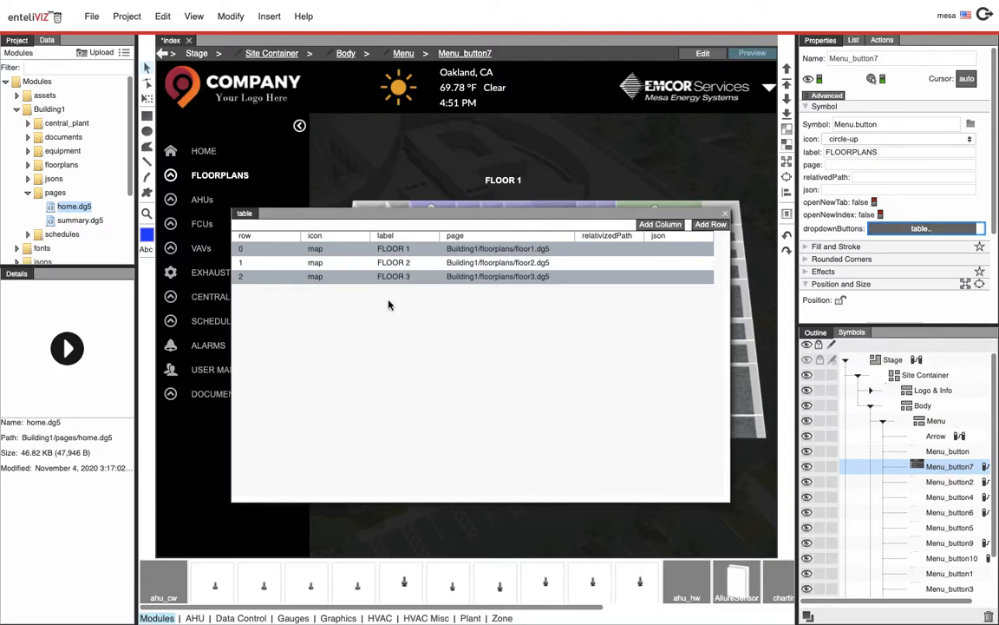
{"action": "left_click", "coordinate": [985, 466]}
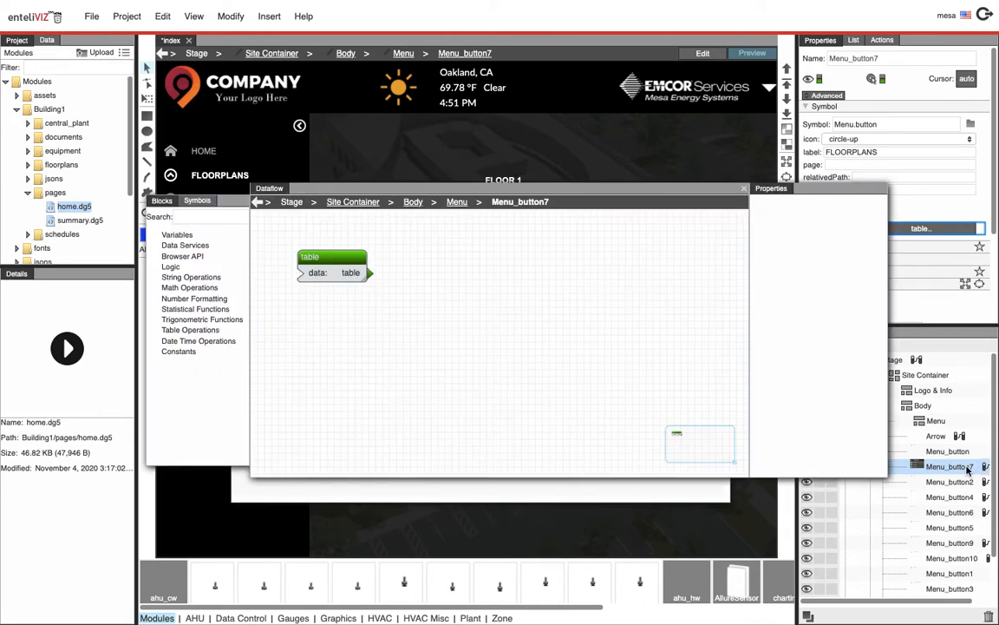
Open the Floorplans dropdown table from the dataflow block, review its floor page paths, and close the editors
{"action": "left_click", "coordinate": [309, 250]}
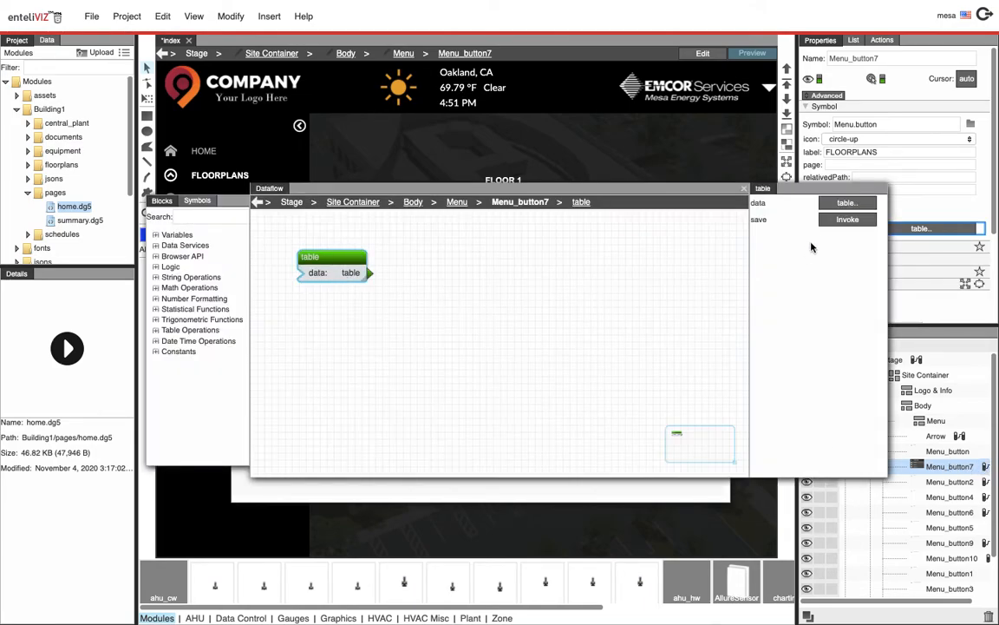
{"action": "left_click", "coordinate": [846, 205]}
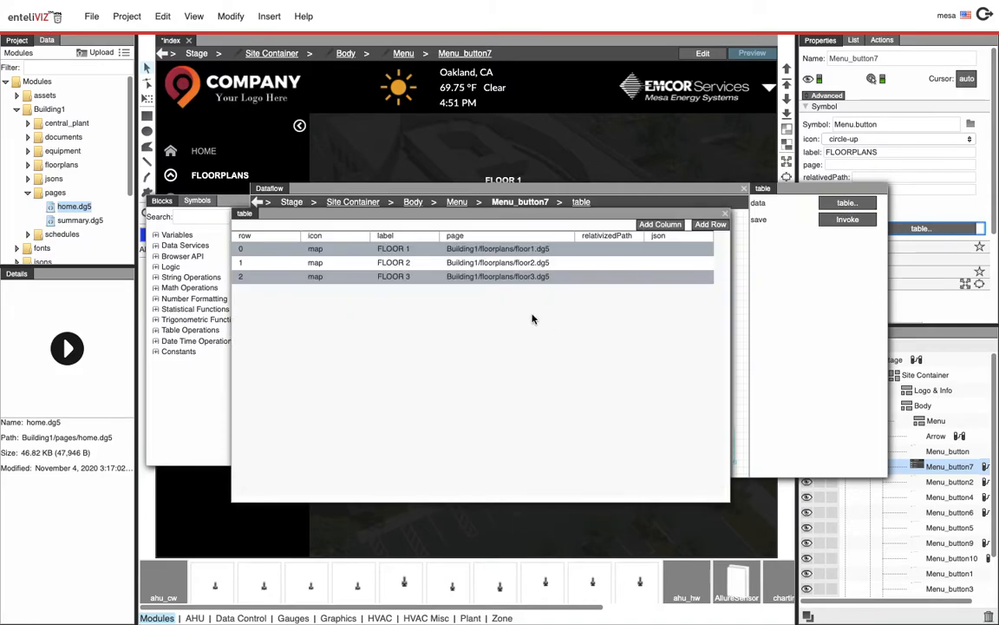
{"action": "left_click_drag", "start_coordinate": [558, 217], "coordinate": [351, 493]}
{"action": "left_click", "coordinate": [846, 203]}
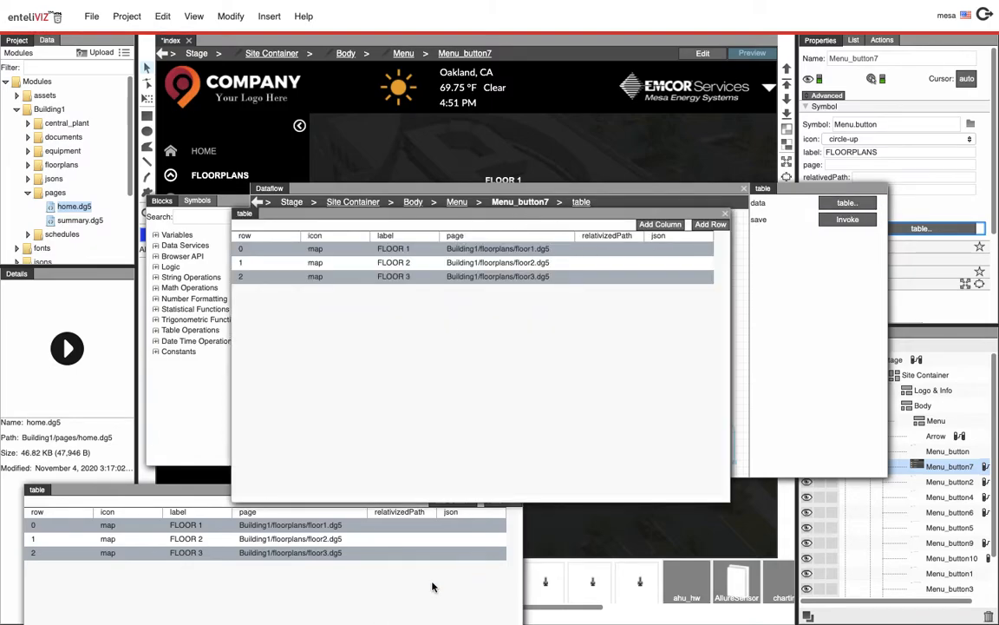
{"action": "left_click", "coordinate": [469, 438]}
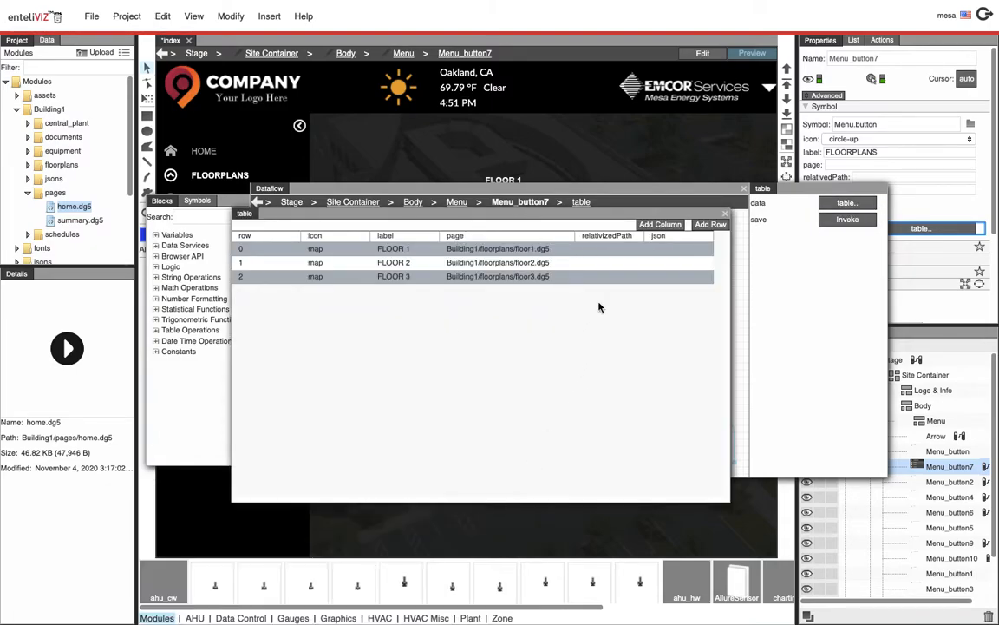
{"action": "left_click", "coordinate": [602, 252]}
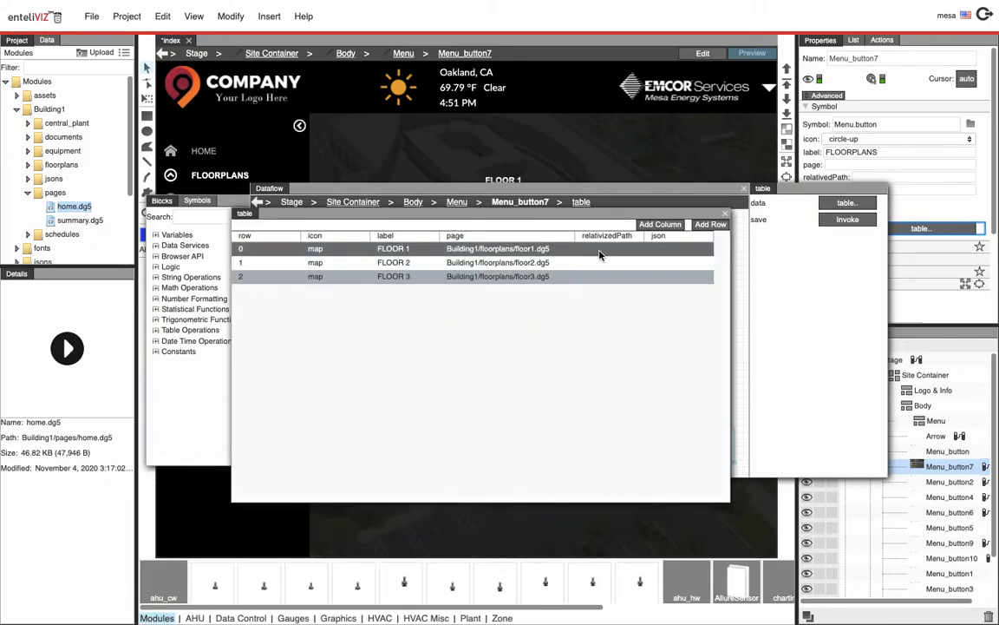
{"action": "left_click", "coordinate": [501, 250]}
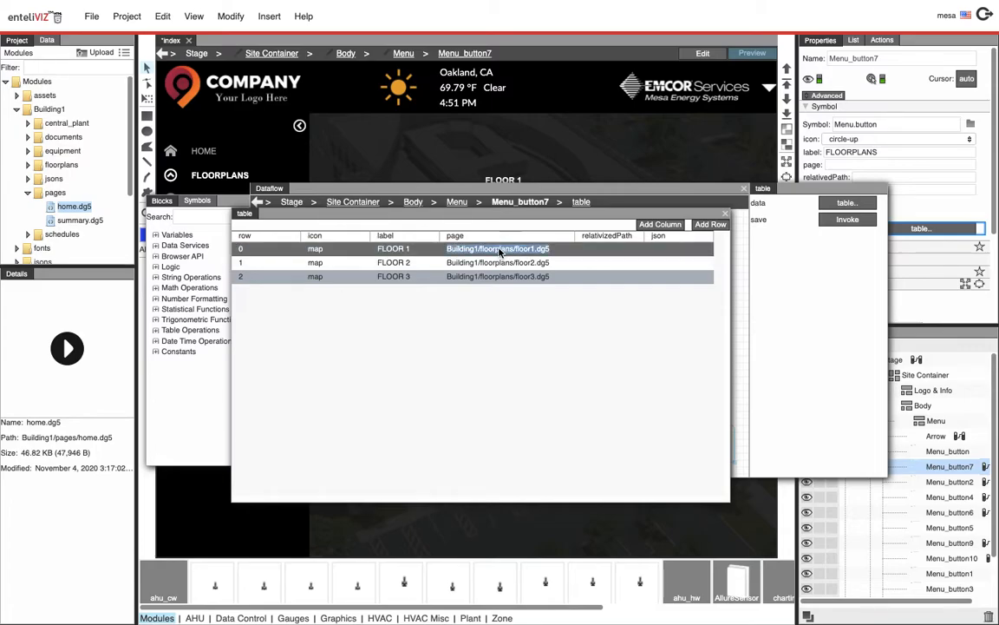
{"action": "left_click", "coordinate": [726, 215]}
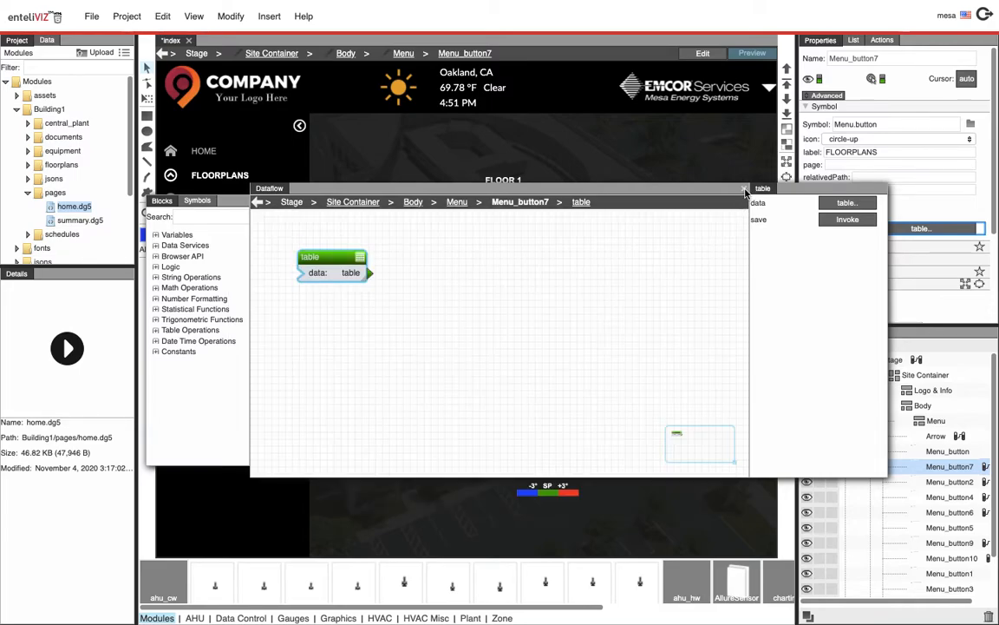
{"action": "left_click", "coordinate": [744, 189]}
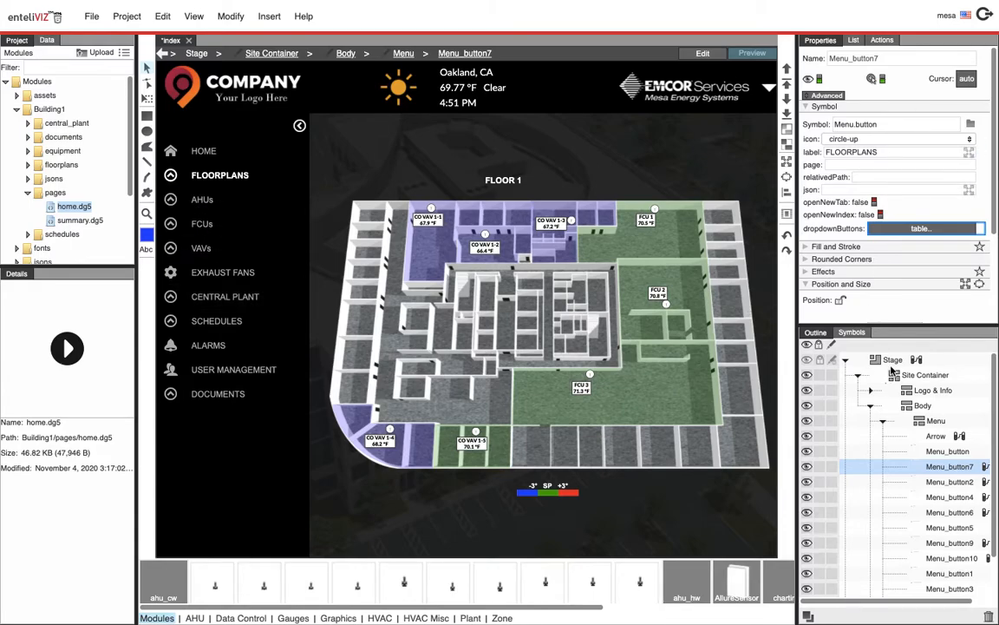
Select the AHUs menu button and open its dropdown buttons table through the binding source, widening columns to read entries
{"action": "left_click", "coordinate": [202, 204]}
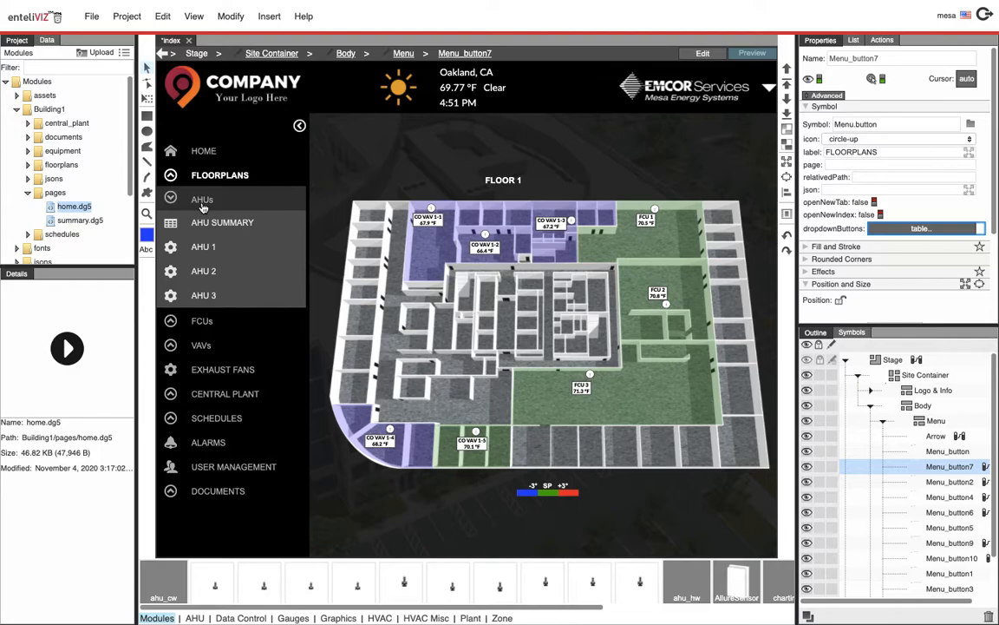
{"action": "left_click", "coordinate": [703, 53]}
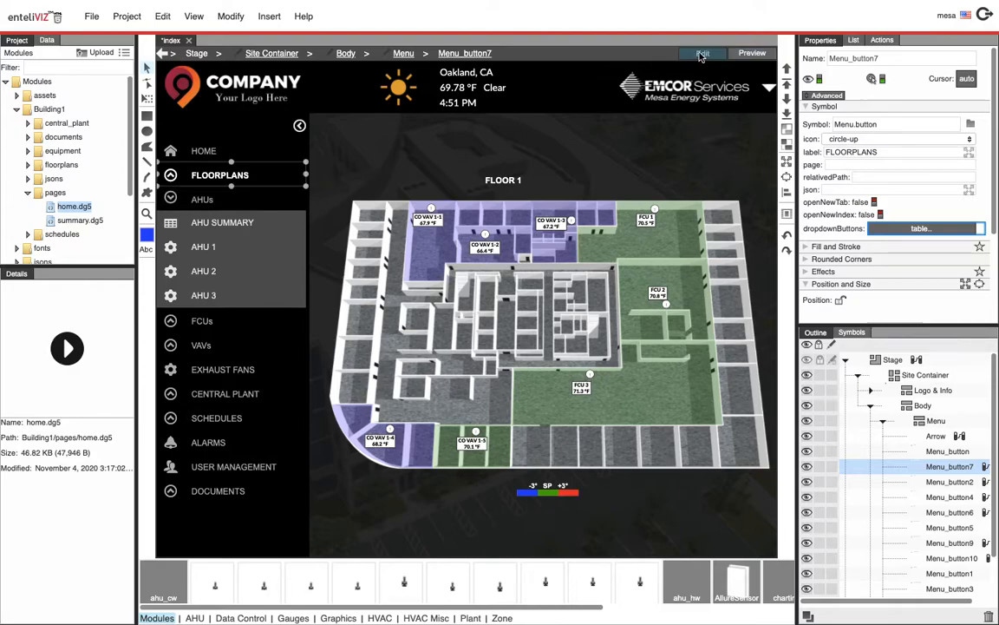
{"action": "left_click", "coordinate": [217, 203]}
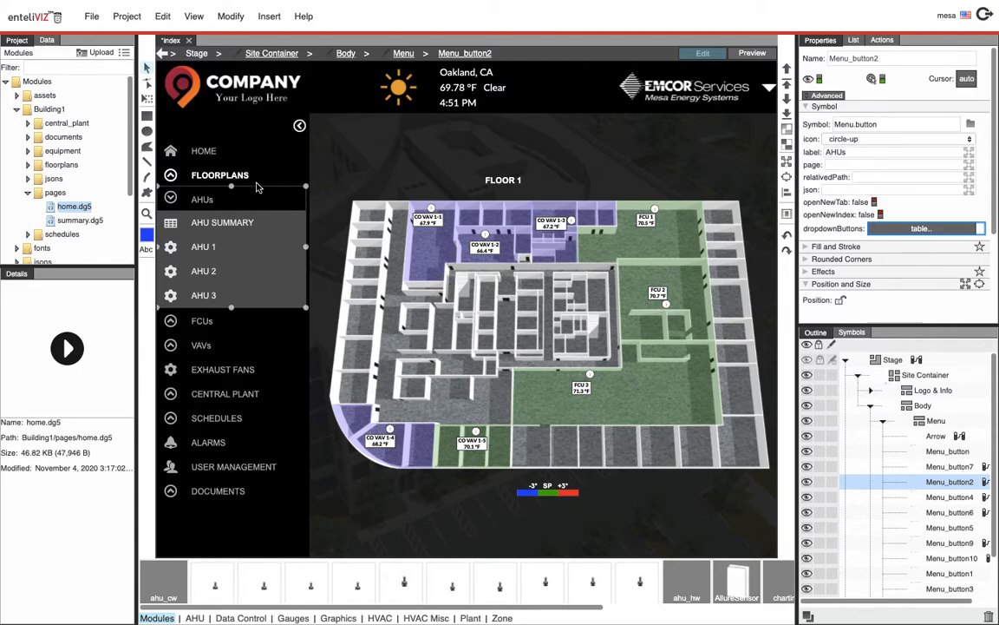
{"action": "right_click", "coordinate": [900, 232]}
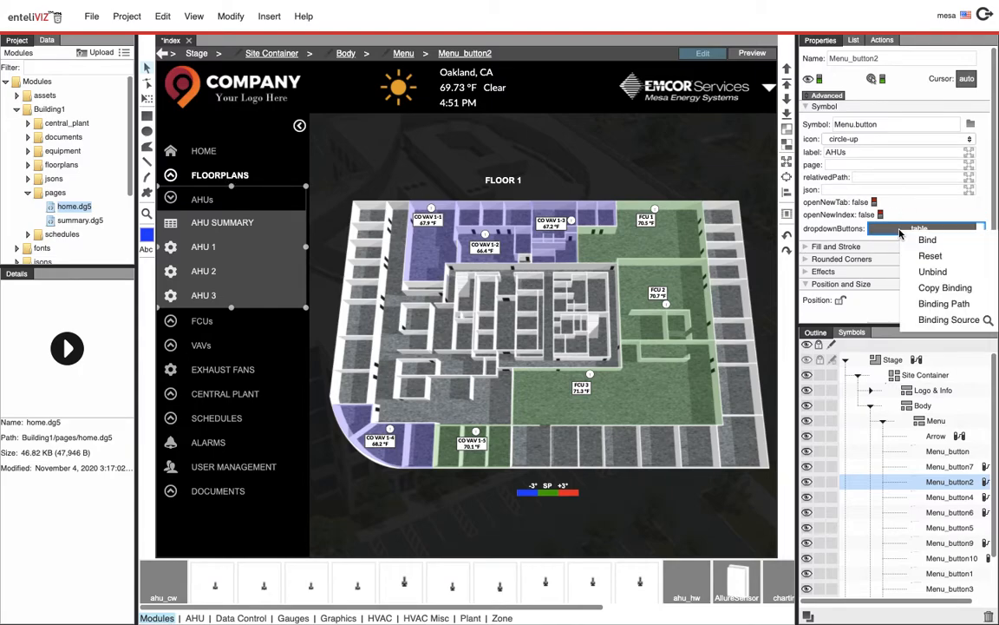
{"action": "left_click", "coordinate": [987, 320]}
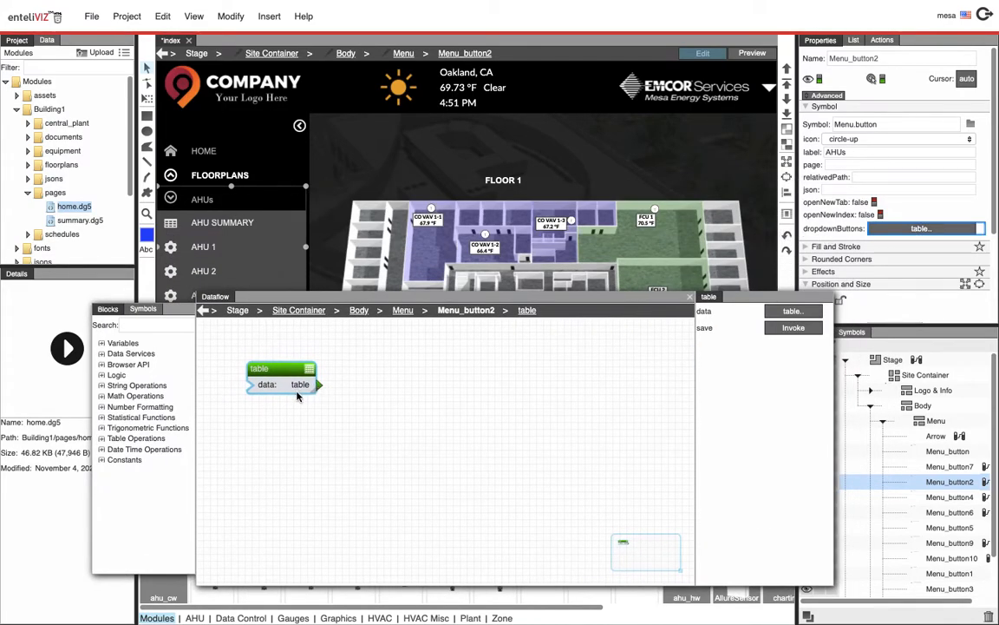
{"action": "left_click", "coordinate": [816, 328]}
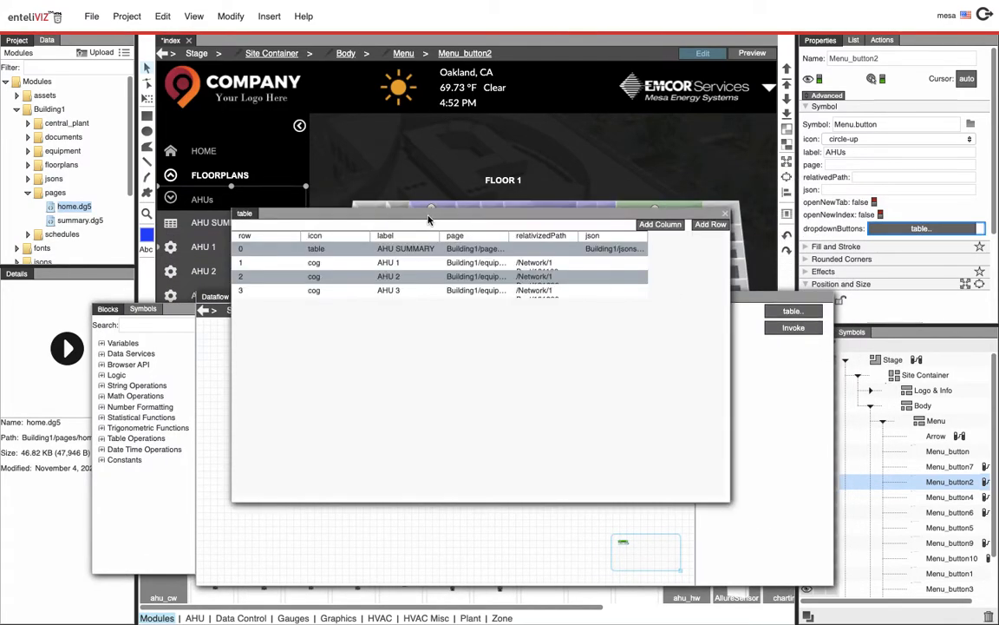
{"action": "left_click_drag", "start_coordinate": [425, 221], "coordinate": [466, 245]}
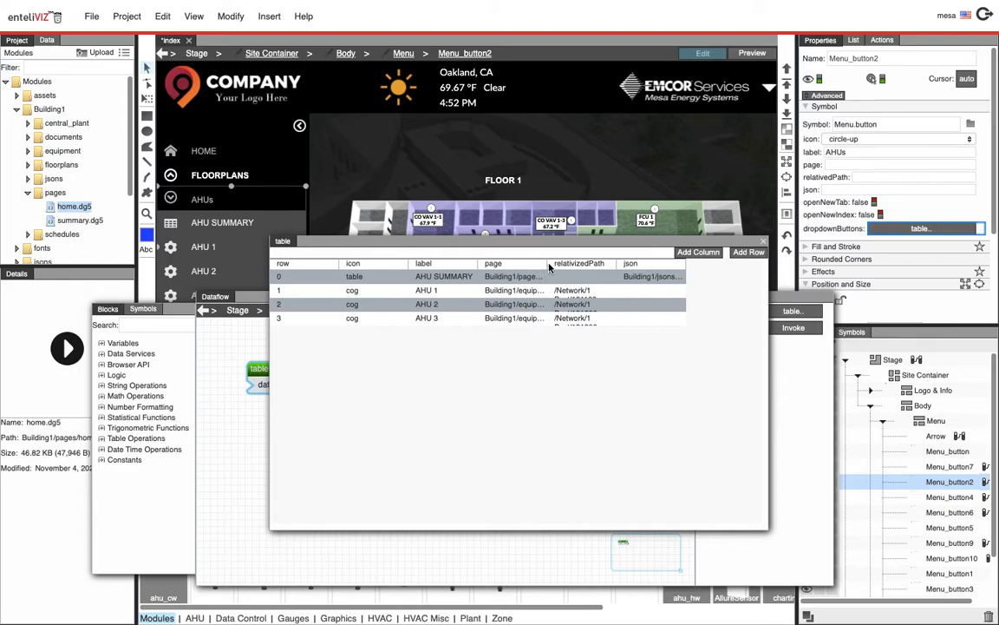
{"action": "left_click_drag", "start_coordinate": [547, 264], "coordinate": [605, 264]}
{"action": "left_click_drag", "start_coordinate": [768, 263], "coordinate": [884, 263]}
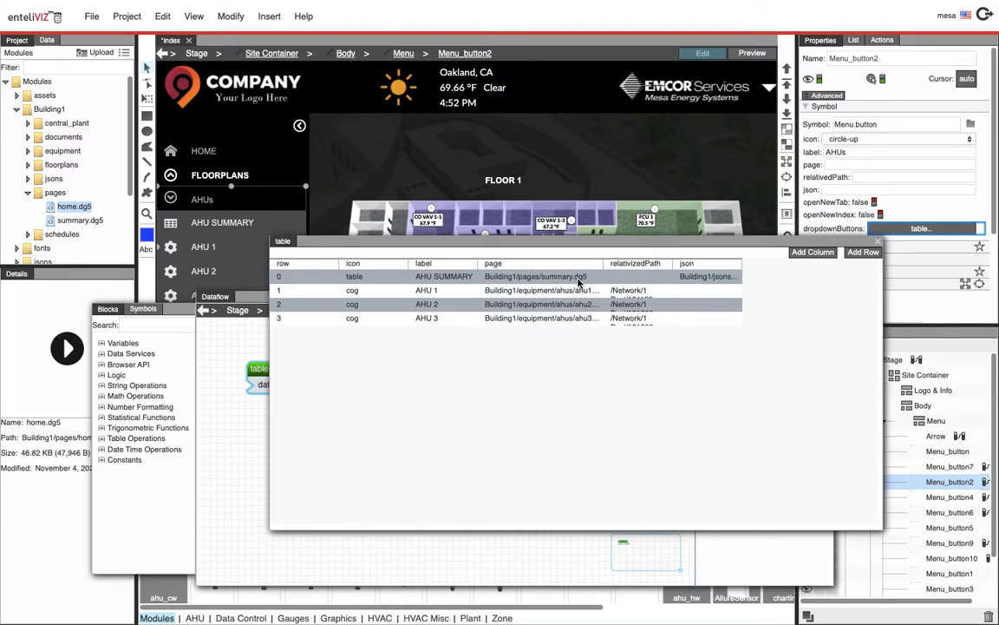
{"action": "left_click", "coordinate": [506, 281]}
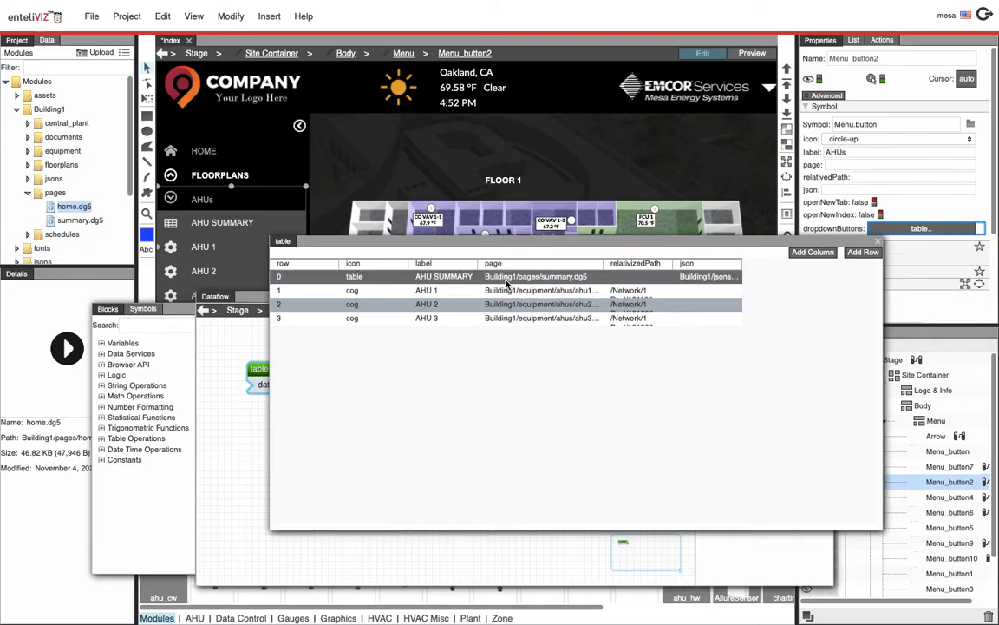
Open summary.dg5 from the Building1 pages folder to view it, then return to the index page
{"action": "left_click", "coordinate": [50, 109]}
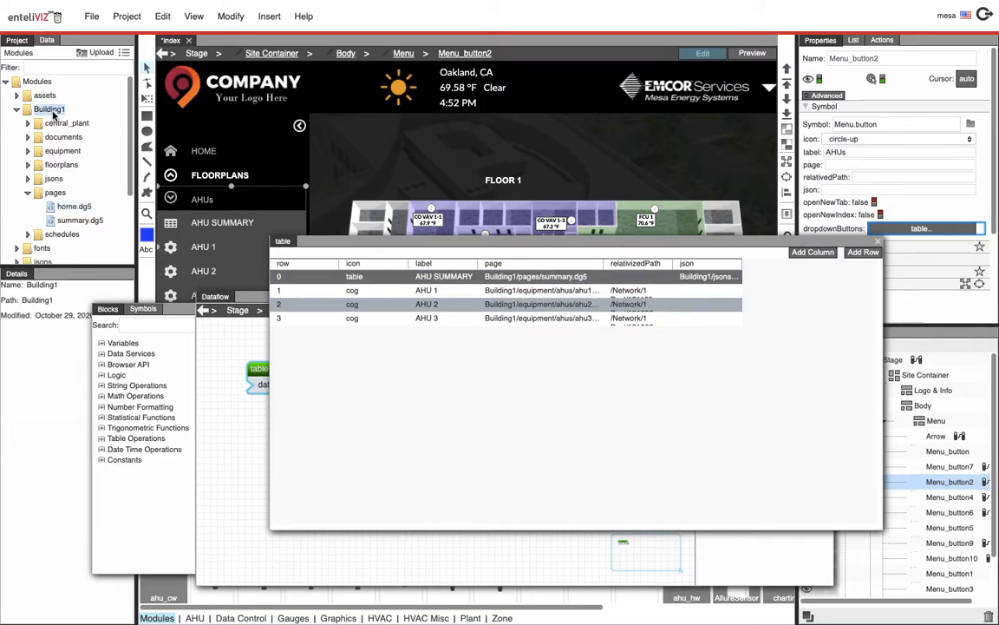
{"action": "left_click", "coordinate": [50, 192]}
{"action": "left_click", "coordinate": [69, 221]}
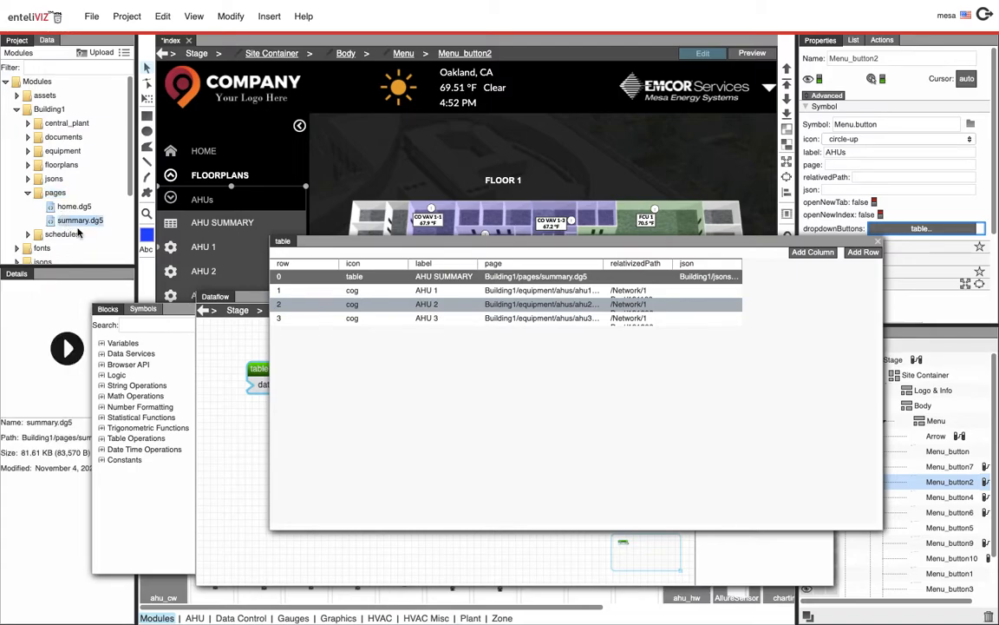
{"action": "left_click_drag", "start_coordinate": [741, 264], "coordinate": [776, 265]}
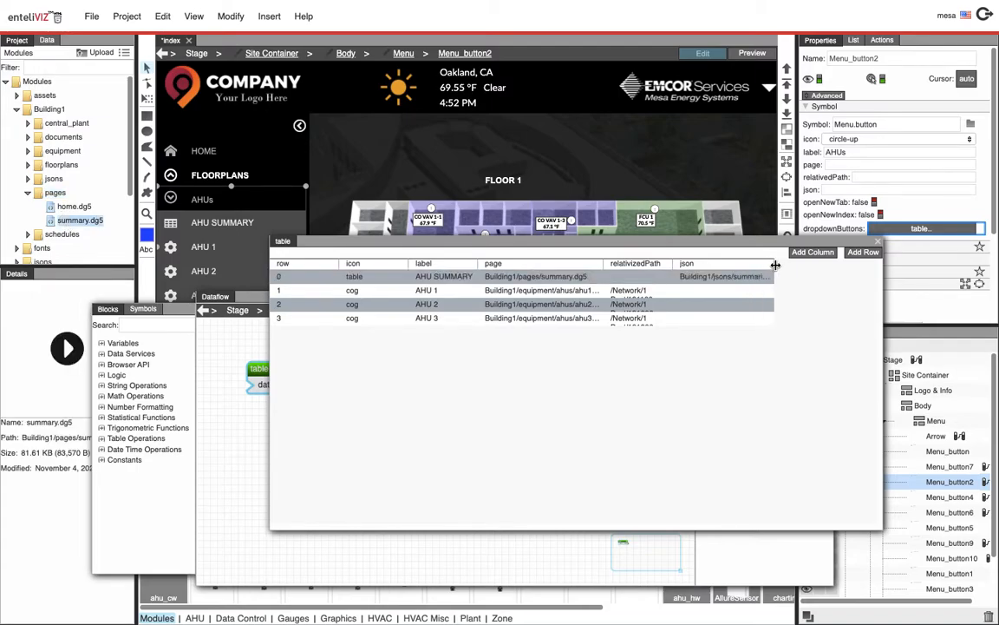
{"action": "double_click", "coordinate": [62, 225]}
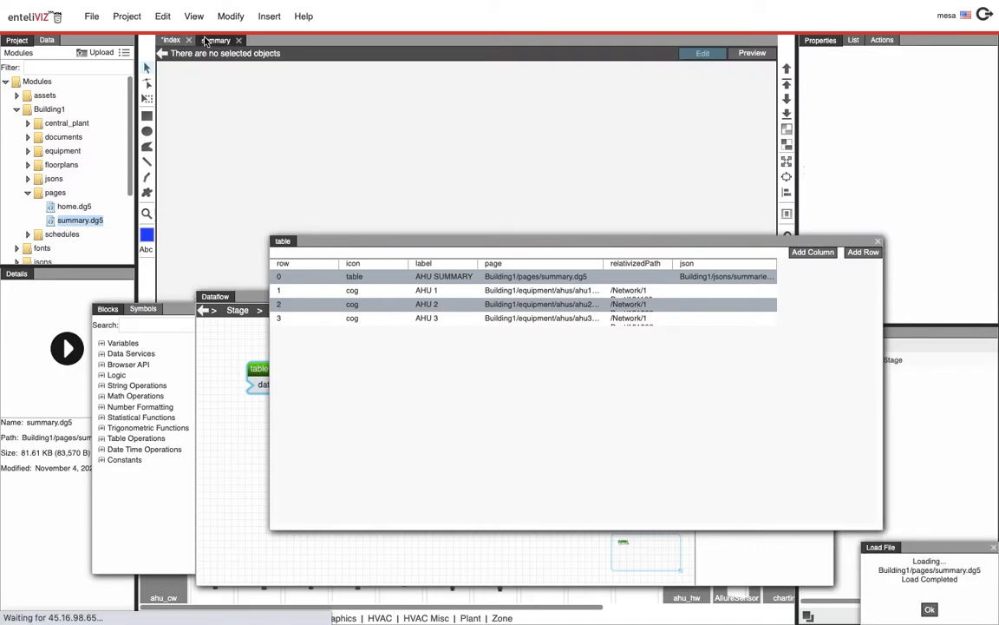
{"action": "left_click", "coordinate": [878, 242]}
{"action": "left_click", "coordinate": [690, 298]}
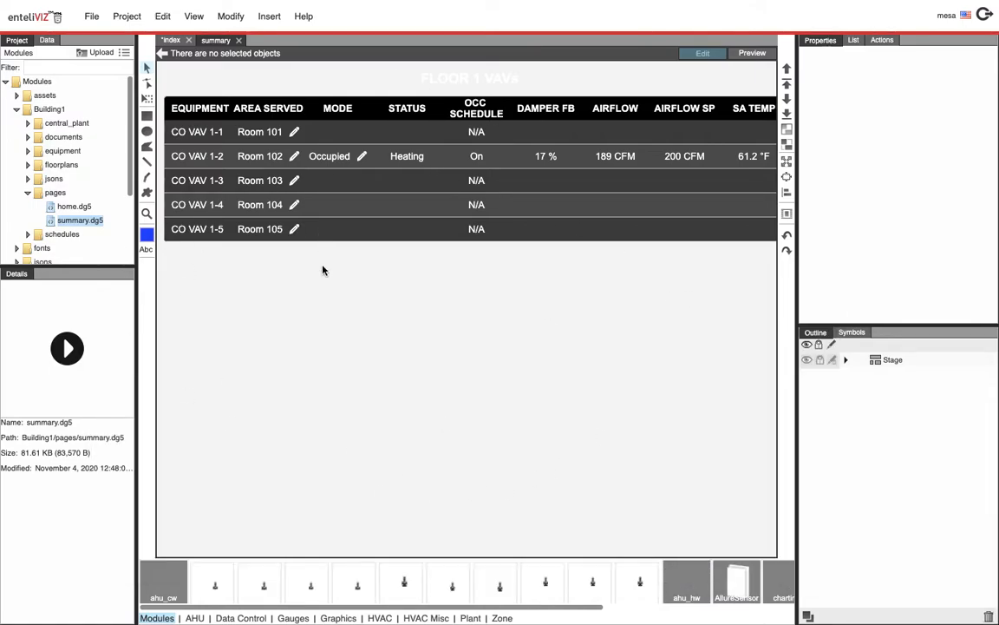
{"action": "left_click", "coordinate": [171, 39]}
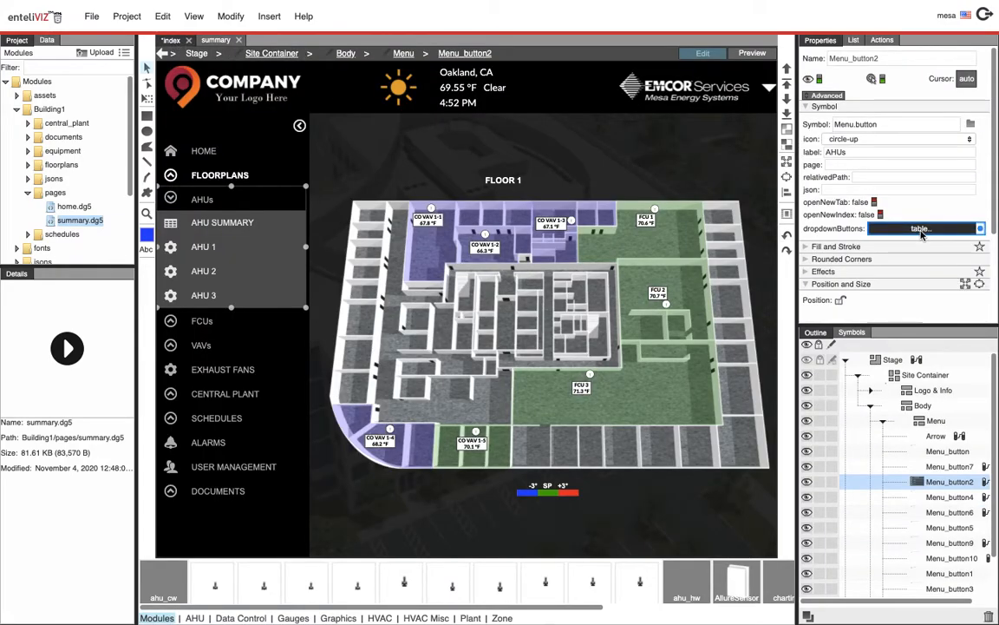
Reopen the AHUs dropdown table, widen its json column, and locate ahus.json in the jsons summaries folder
{"action": "right_click", "coordinate": [922, 232]}
{"action": "left_click", "coordinate": [913, 320]}
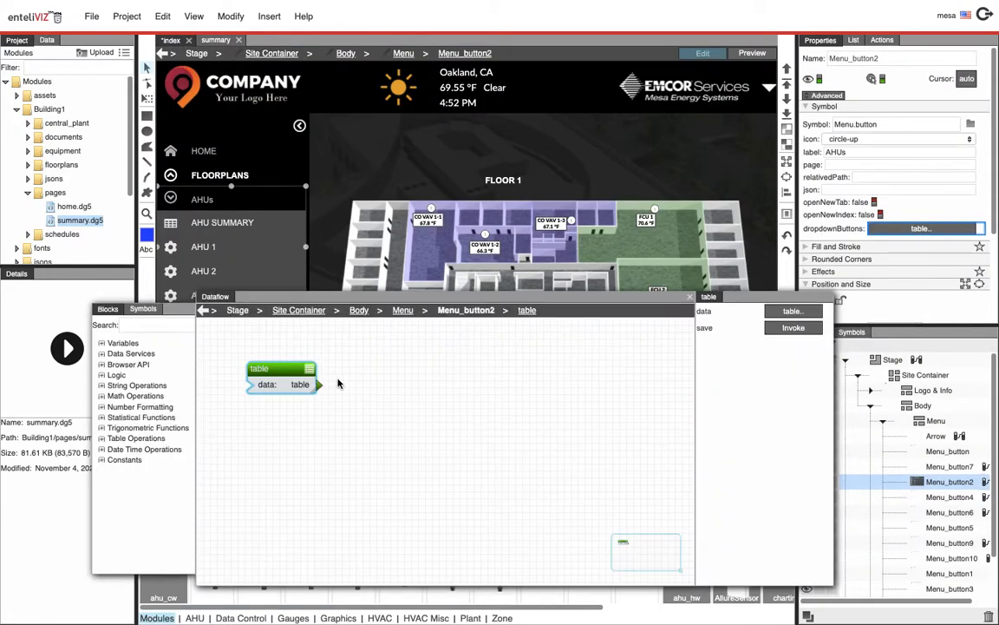
{"action": "left_click", "coordinate": [792, 311]}
{"action": "double_click", "coordinate": [779, 262]}
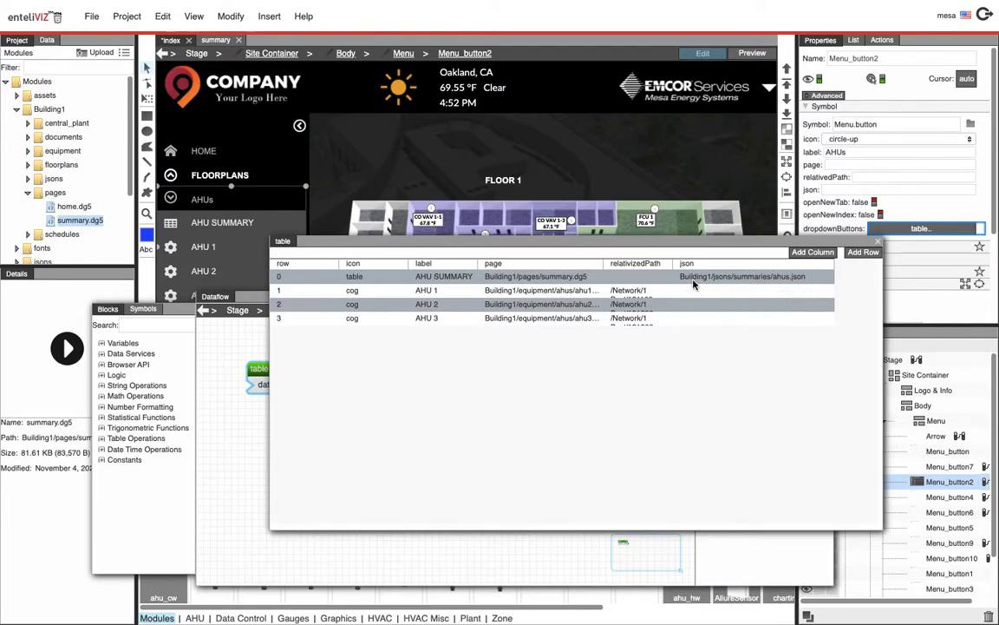
{"action": "left_click", "coordinate": [50, 108]}
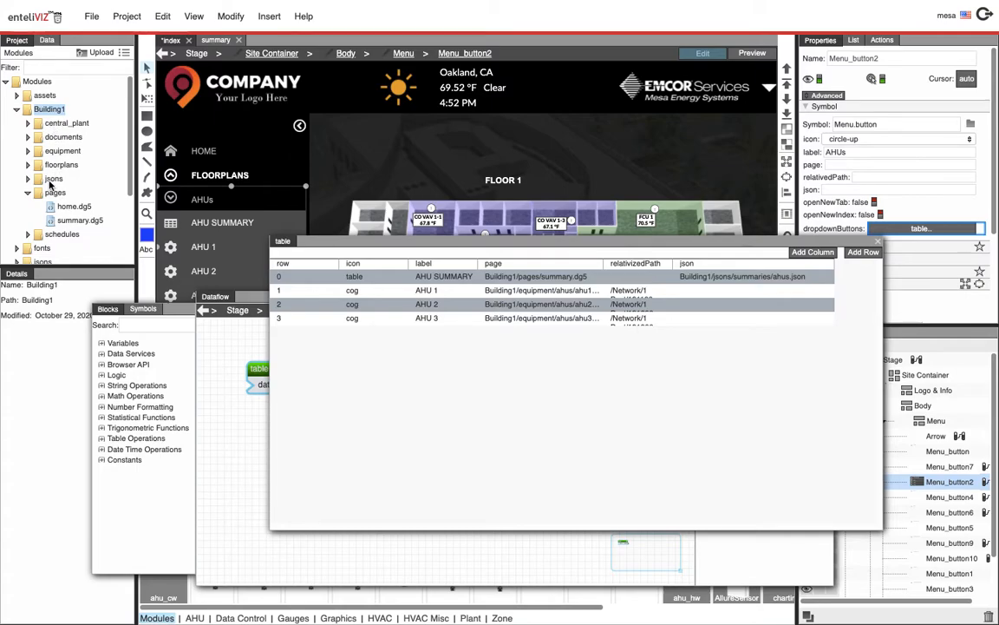
{"action": "double_click", "coordinate": [52, 178]}
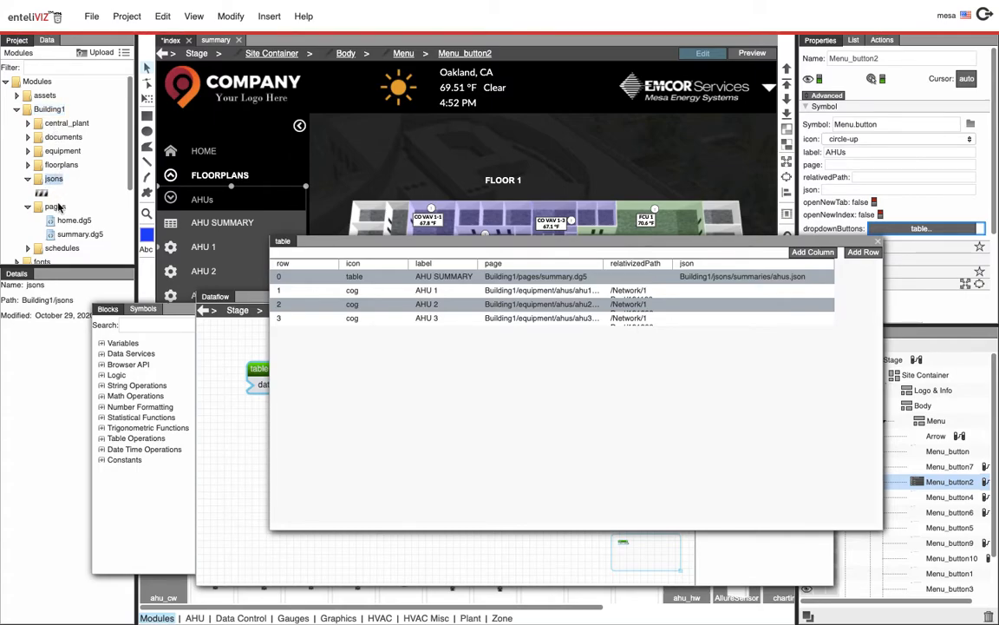
{"action": "left_click", "coordinate": [38, 207]}
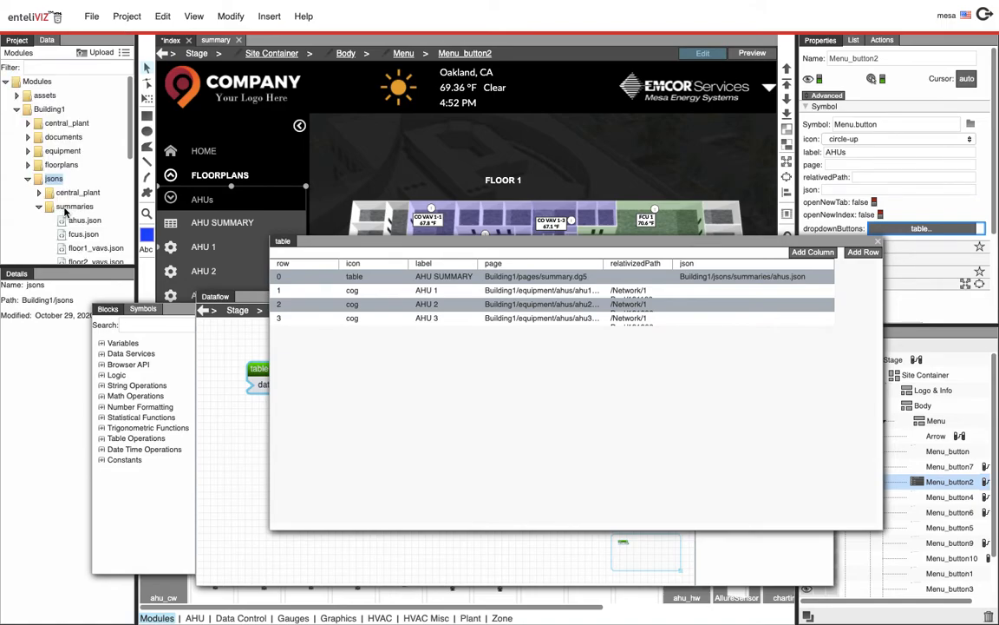
{"action": "left_click", "coordinate": [75, 206]}
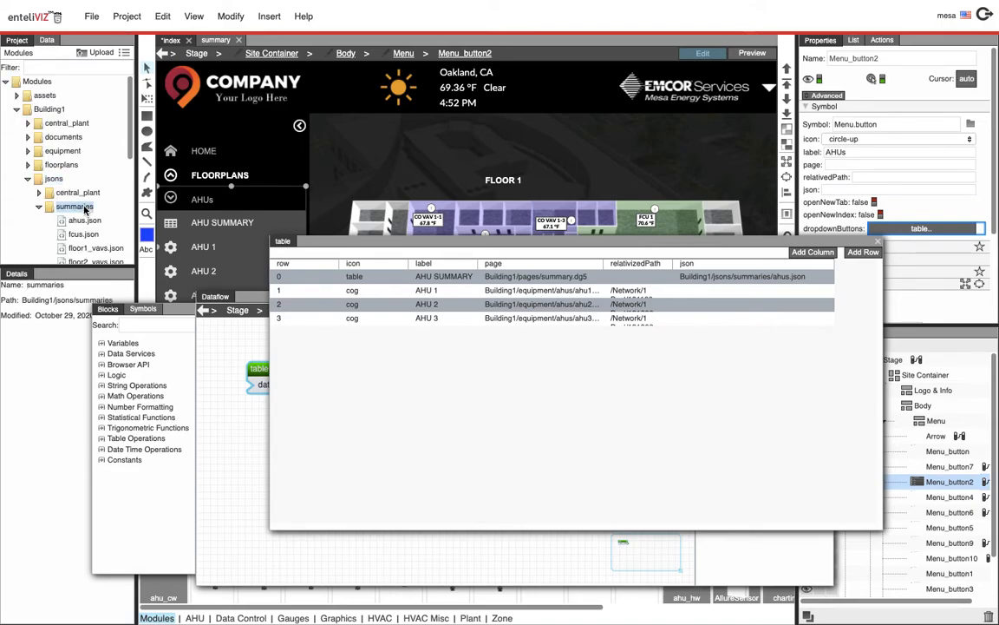
{"action": "left_click", "coordinate": [92, 222]}
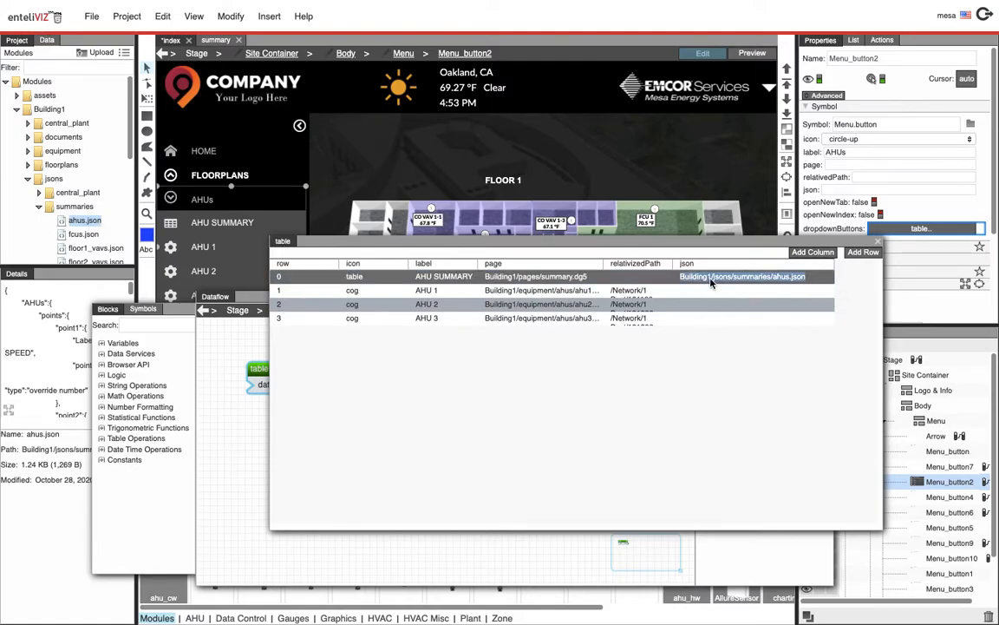
Clear the json entry of the AHU SUMMARY row in the AHUs dropdown table
{"action": "double_click", "coordinate": [710, 276]}
{"action": "key", "text": "BackSpace"}
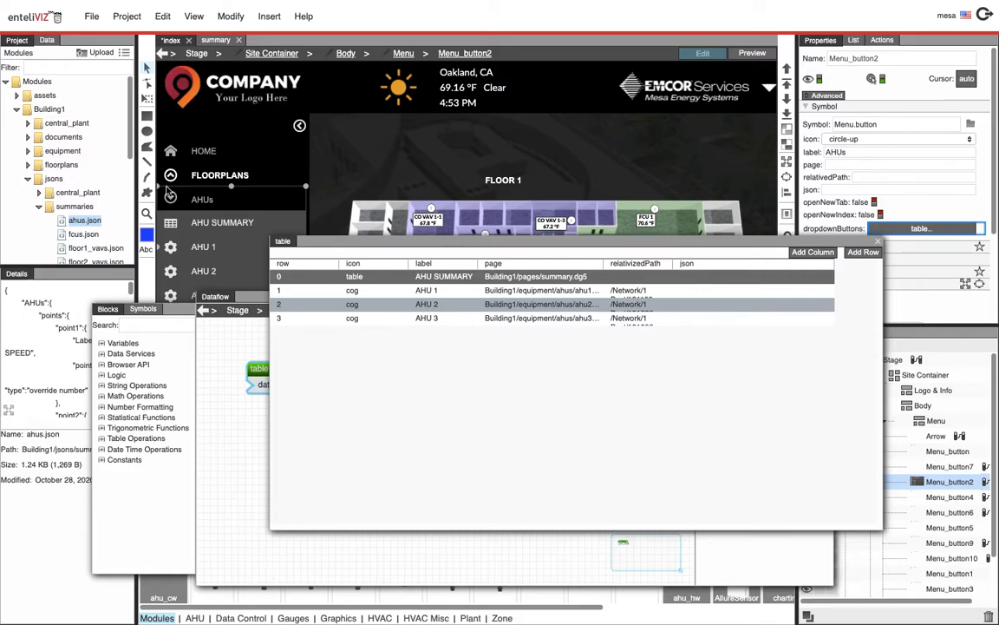
{"action": "left_click", "coordinate": [217, 432]}
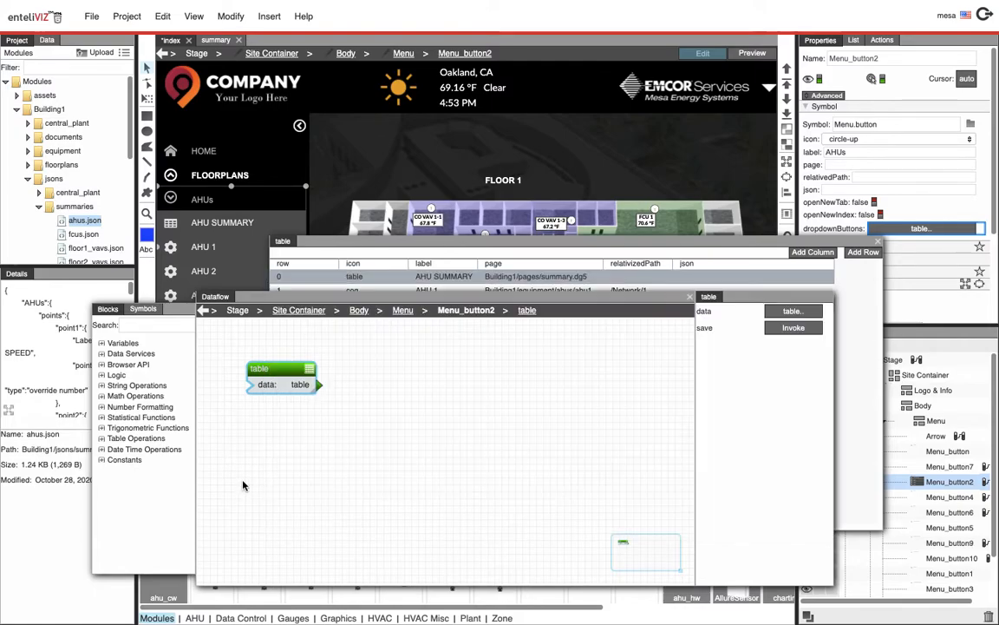
Add a String block to the AHUs dataflow, drop ahus.json into its value to get the file path, and copy it
{"action": "left_click", "coordinate": [171, 326]}
{"action": "type", "text": "string"}
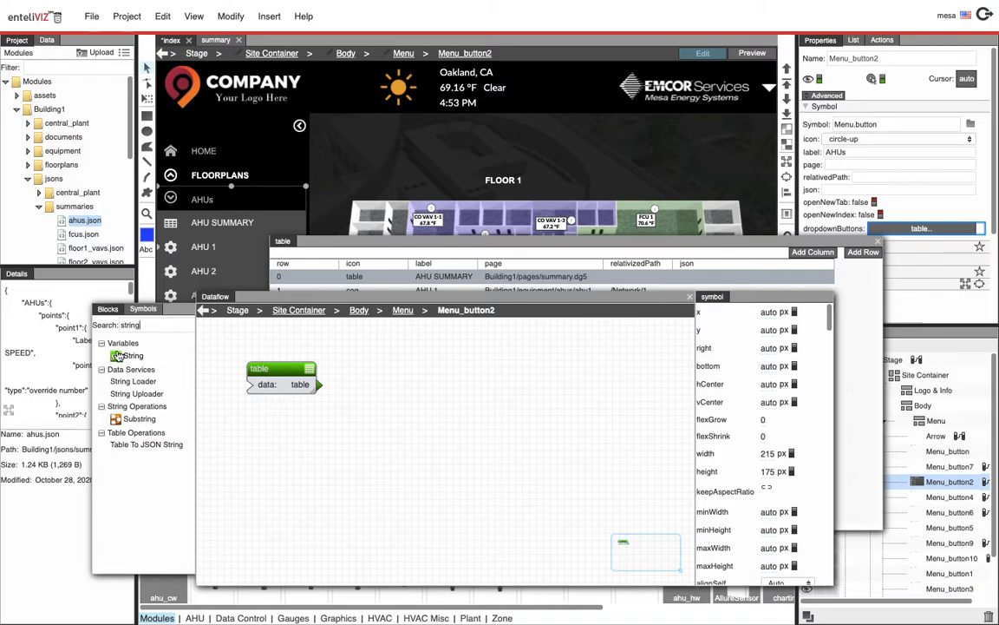
{"action": "left_click_drag", "start_coordinate": [117, 356], "coordinate": [255, 432]}
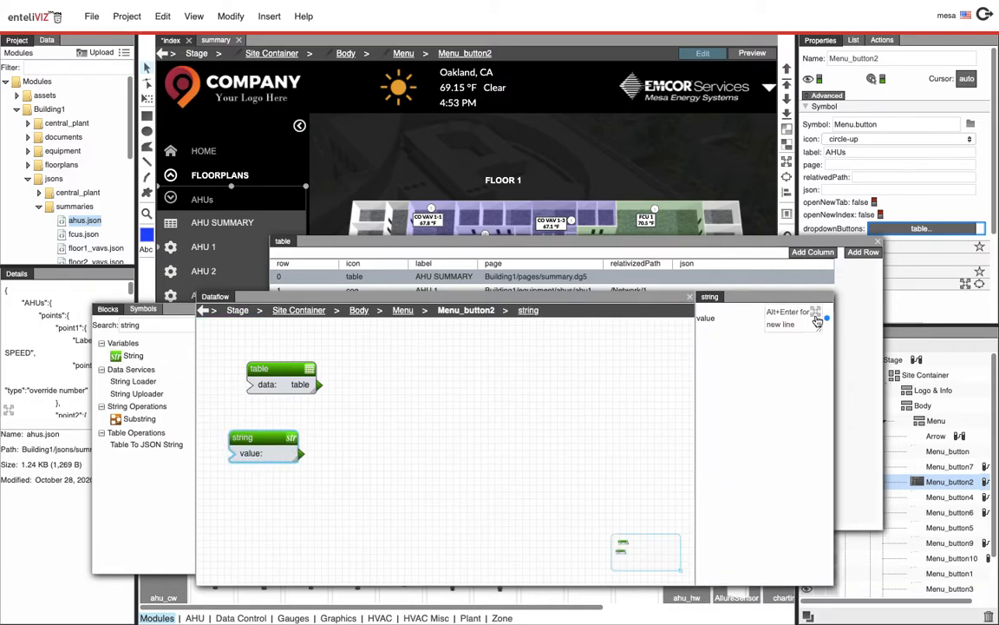
{"action": "left_click", "coordinate": [817, 318]}
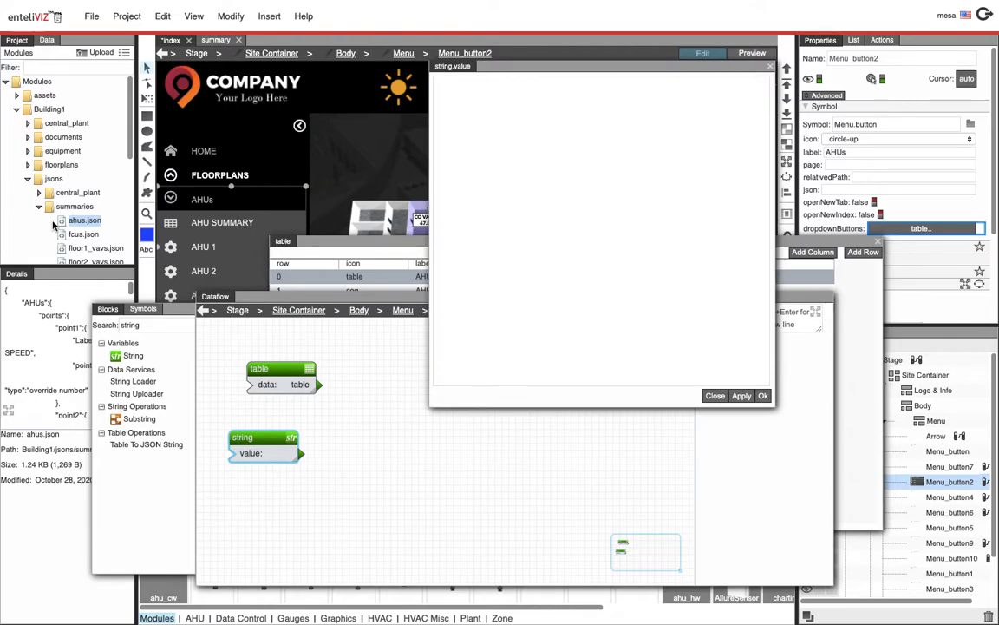
{"action": "left_click_drag", "start_coordinate": [72, 223], "coordinate": [498, 136]}
{"action": "left_click_drag", "start_coordinate": [85, 221], "coordinate": [447, 85]}
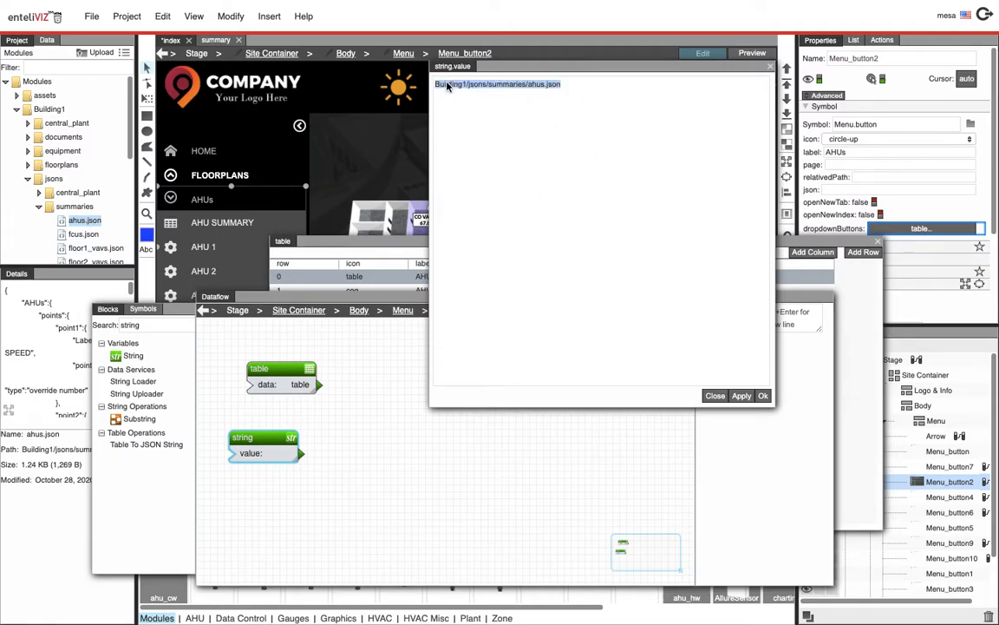
{"action": "right_click", "coordinate": [504, 87]}
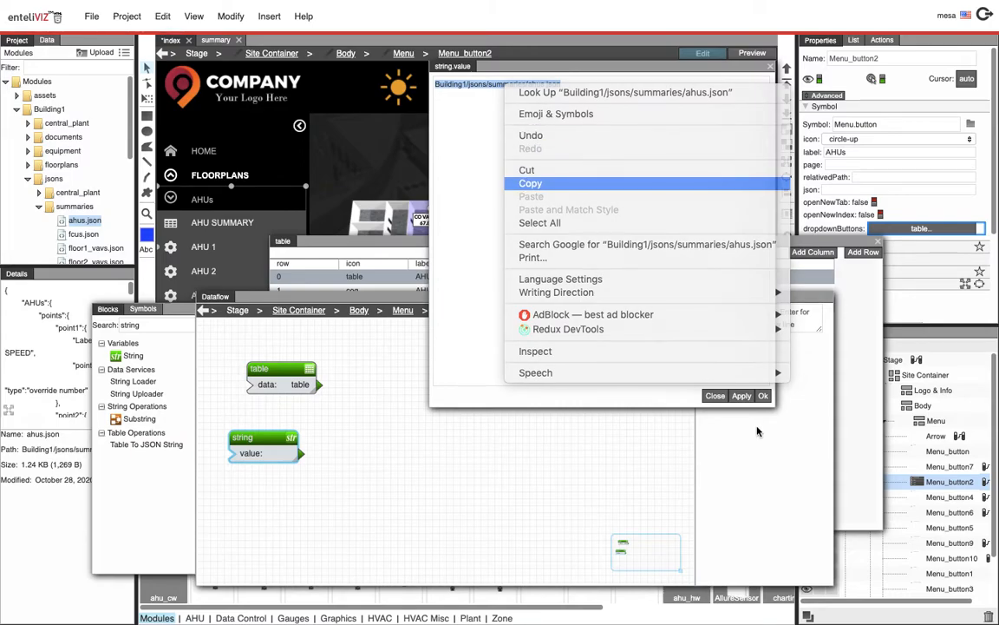
{"action": "left_click", "coordinate": [714, 396]}
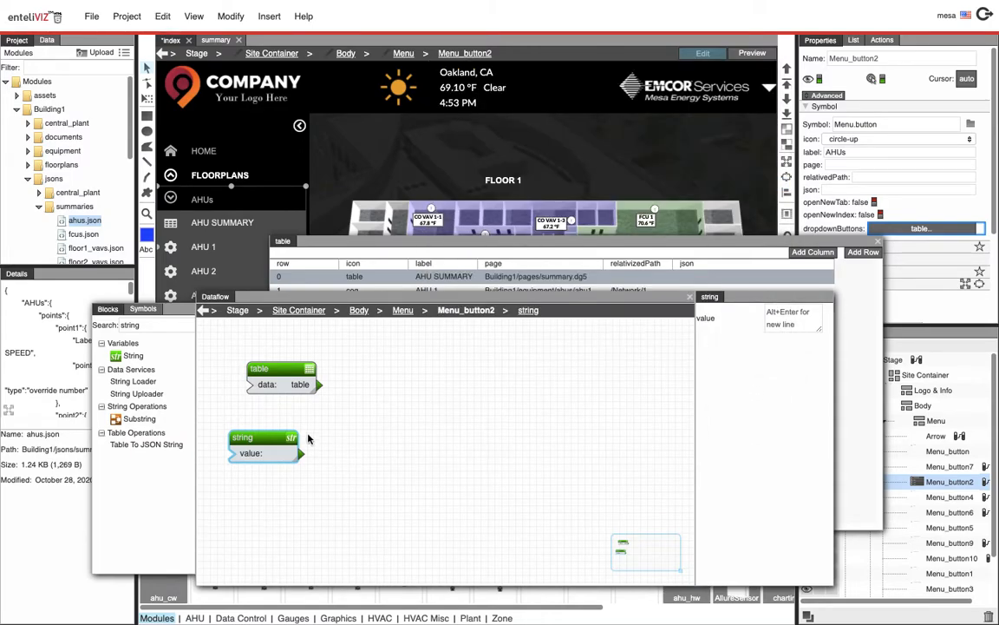
Paste the Building1/jsons/summaries/ahus.json path into the AHU SUMMARY row's json cell and close the table
{"action": "left_click", "coordinate": [662, 250]}
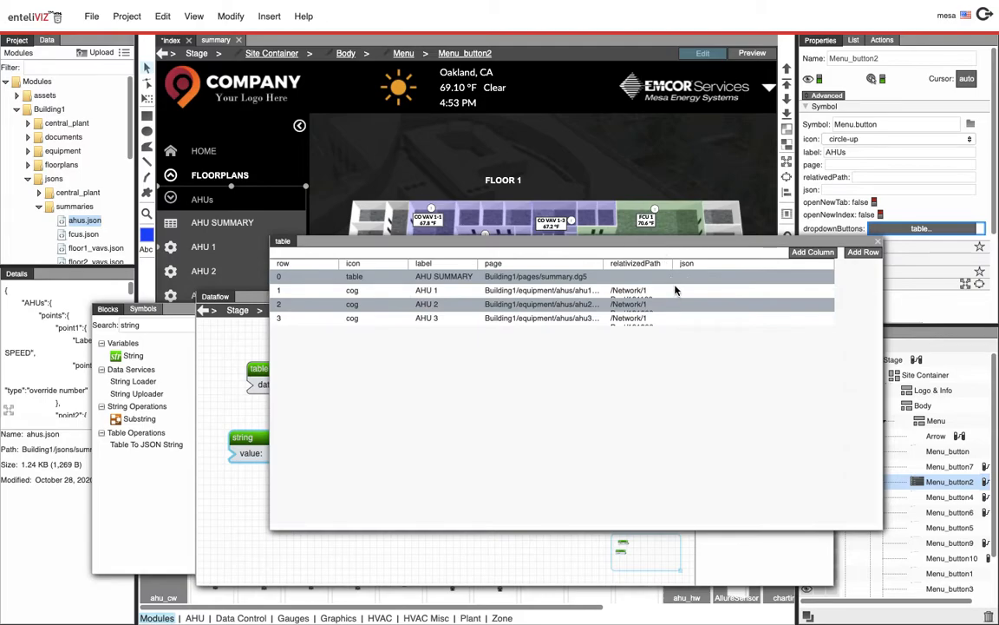
{"action": "right_click", "coordinate": [689, 279]}
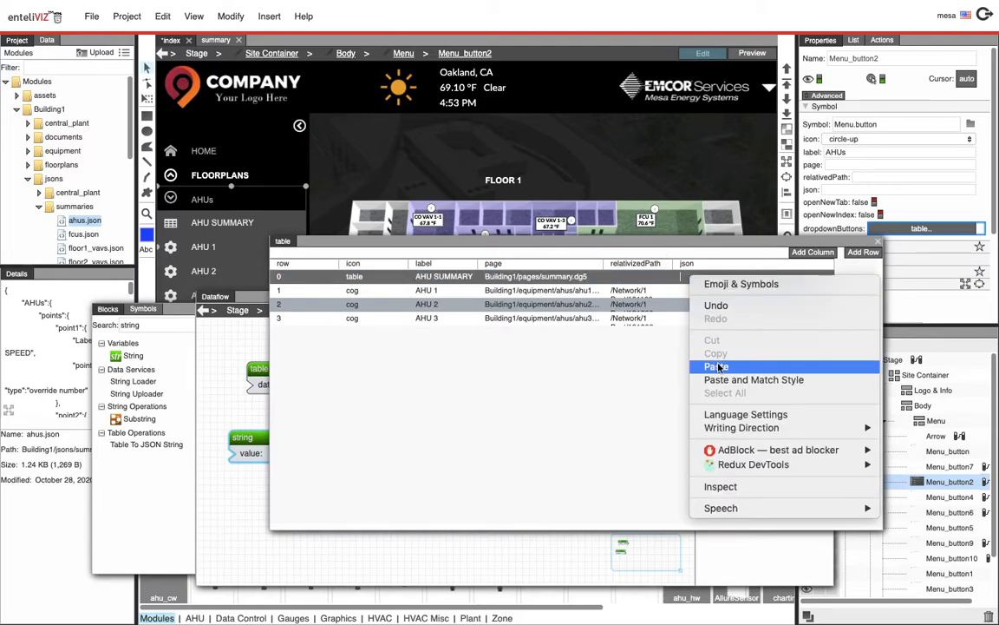
{"action": "left_click", "coordinate": [781, 364]}
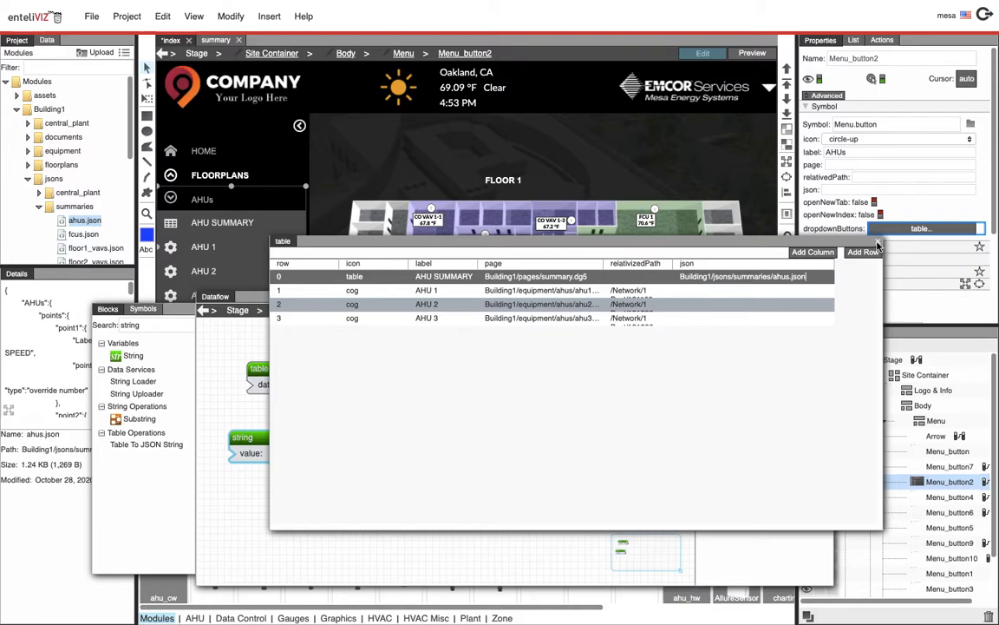
{"action": "left_click", "coordinate": [877, 242]}
Preview the index page, open AHU SUMMARY from the AHUs dropdown, and inspect the loaded page include's properties
{"action": "left_click", "coordinate": [690, 297]}
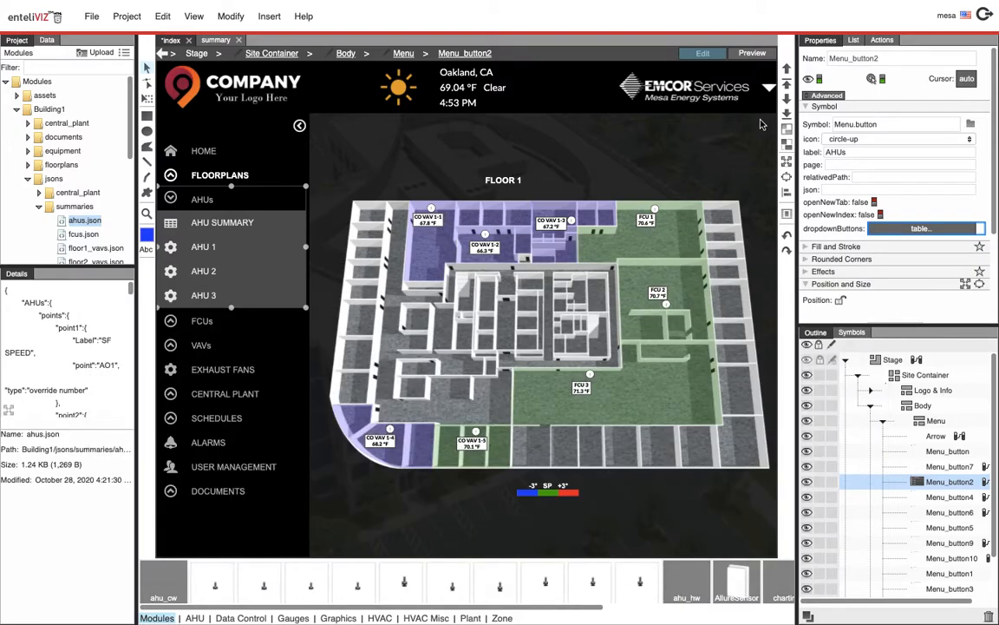
{"action": "left_click", "coordinate": [757, 55]}
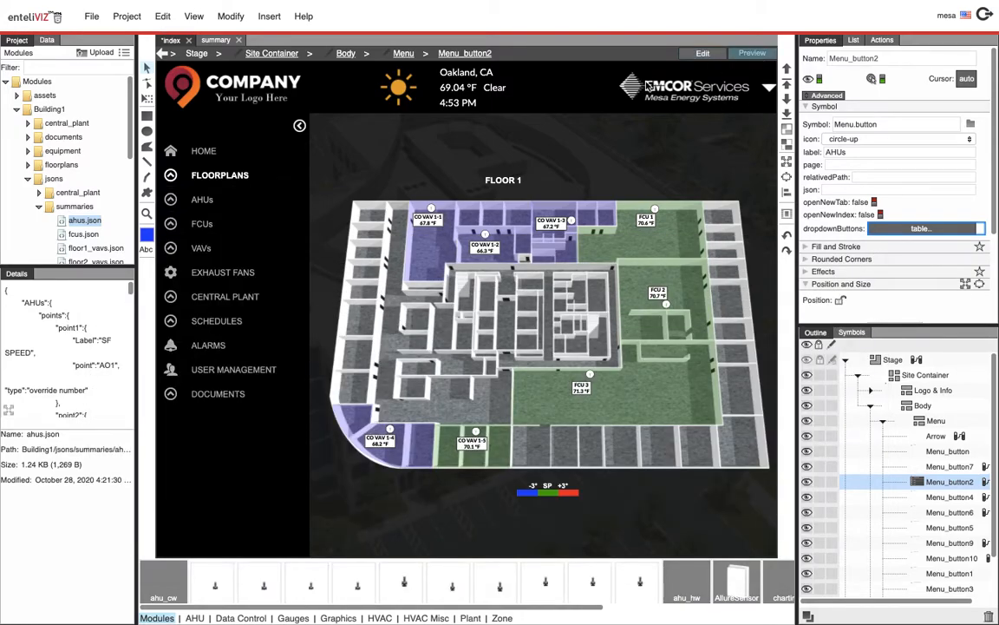
{"action": "left_click", "coordinate": [202, 200]}
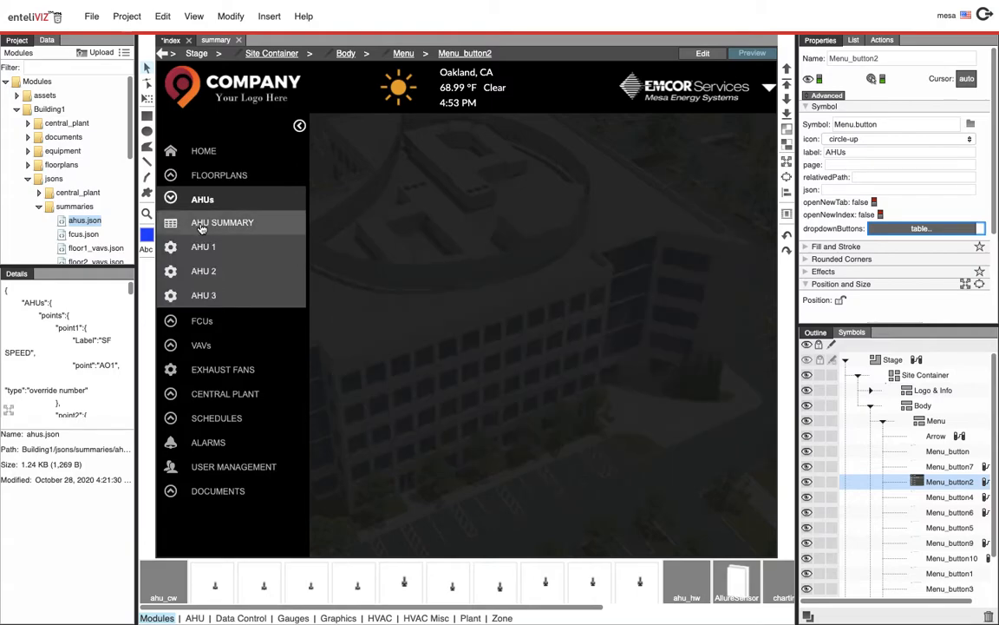
{"action": "left_click", "coordinate": [201, 225]}
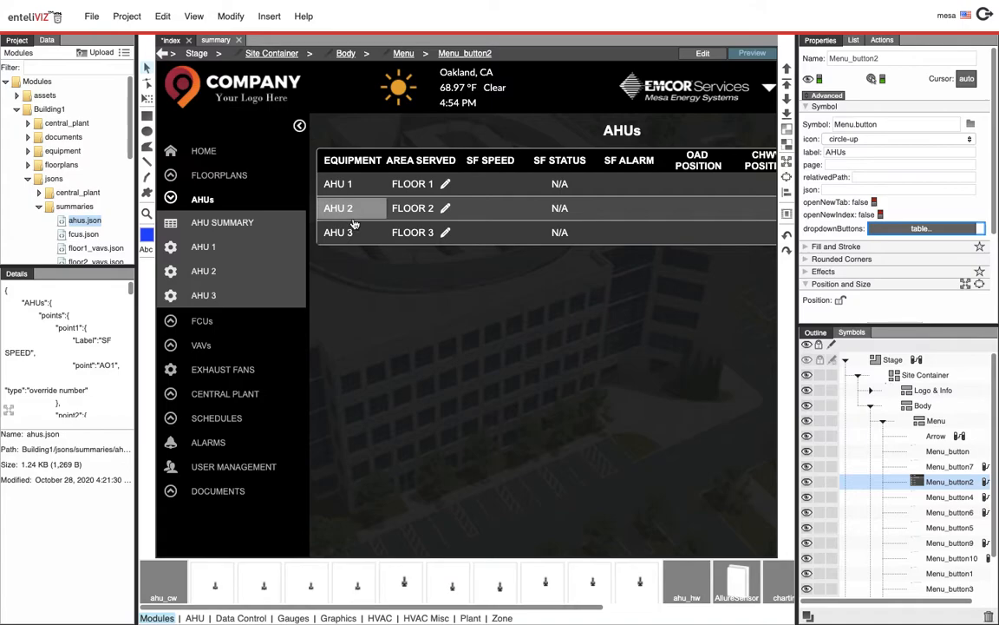
{"action": "left_click", "coordinate": [703, 53]}
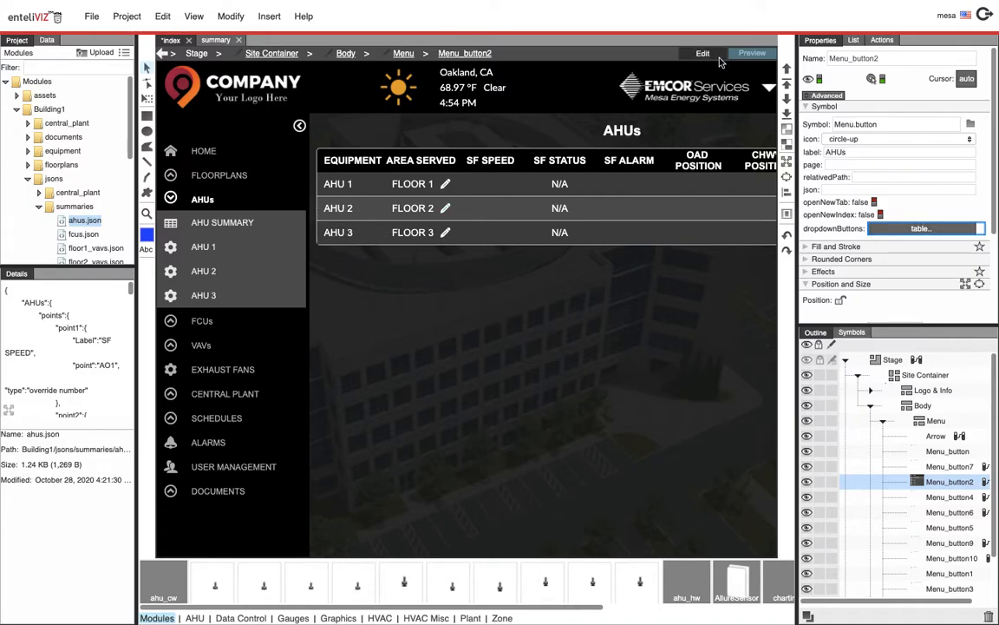
{"action": "left_click", "coordinate": [581, 279]}
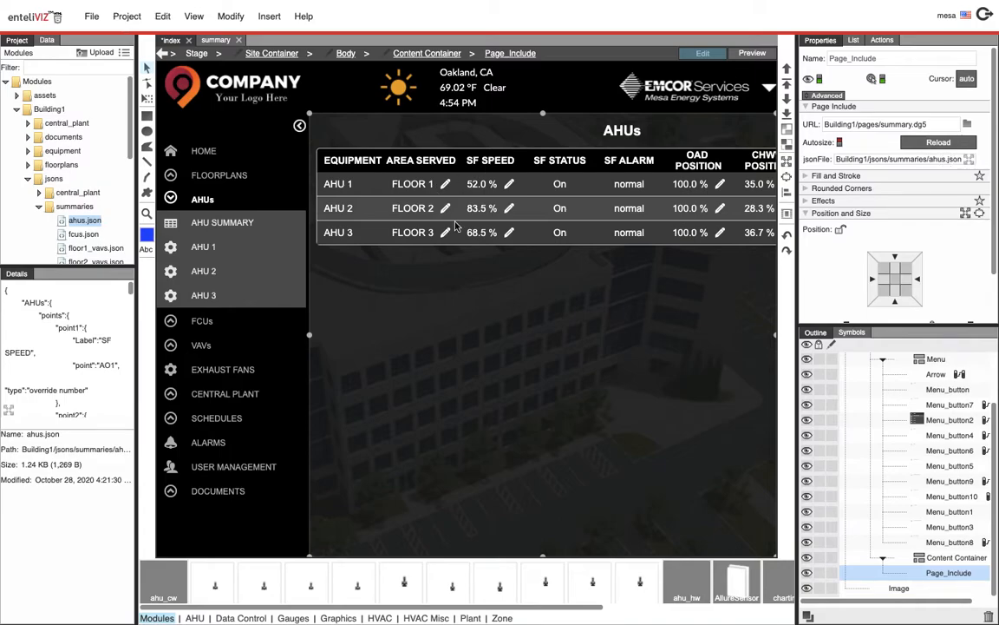
{"action": "left_click", "coordinate": [245, 208]}
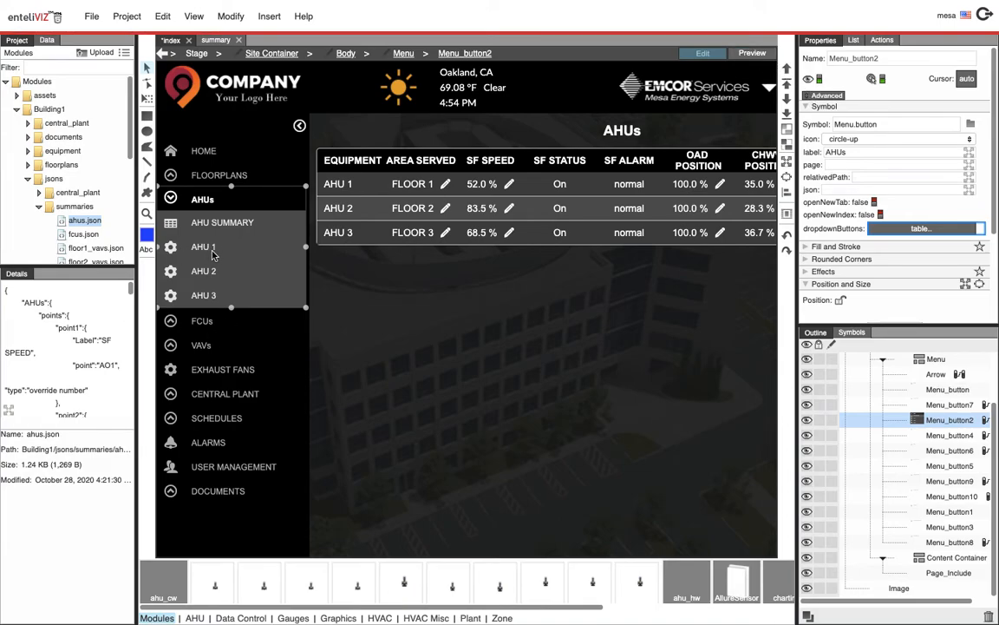
Preview the page again and open AHU 1 from the AHUs dropdown
{"action": "left_click", "coordinate": [747, 56]}
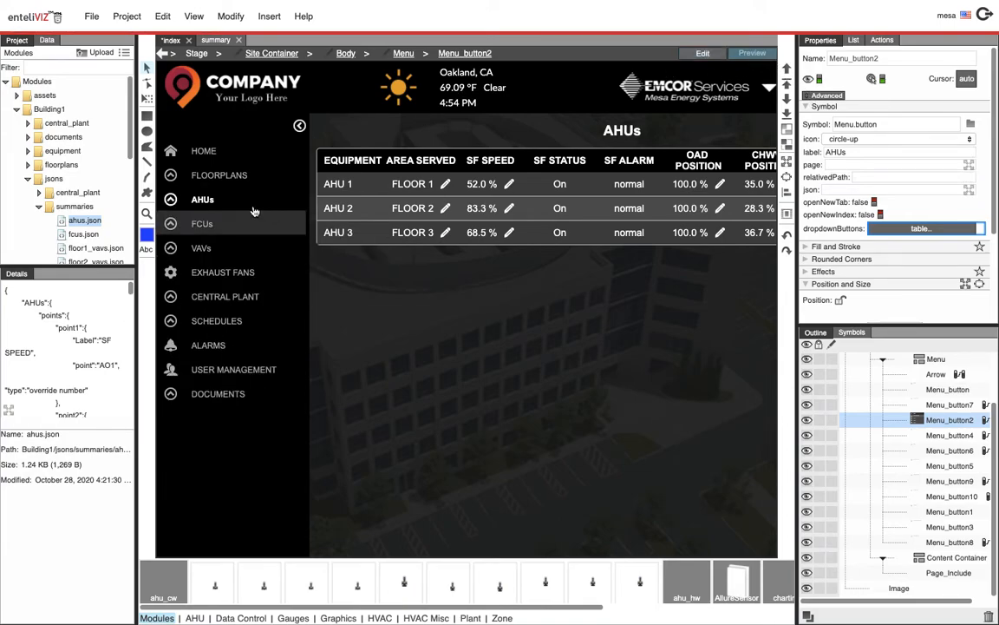
{"action": "left_click", "coordinate": [215, 200]}
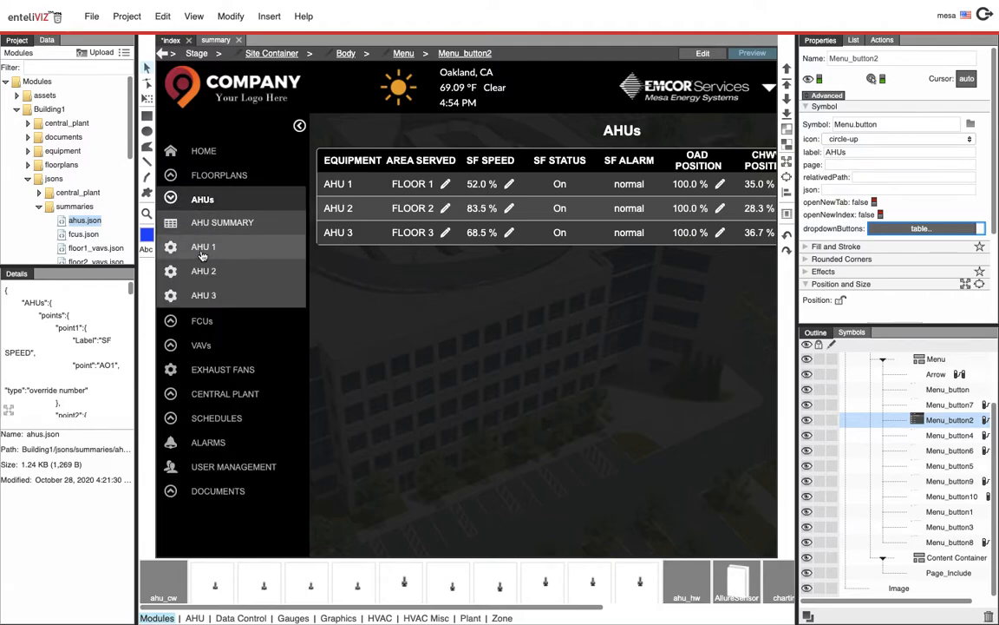
{"action": "left_click", "coordinate": [202, 251]}
{"action": "left_click", "coordinate": [703, 53]}
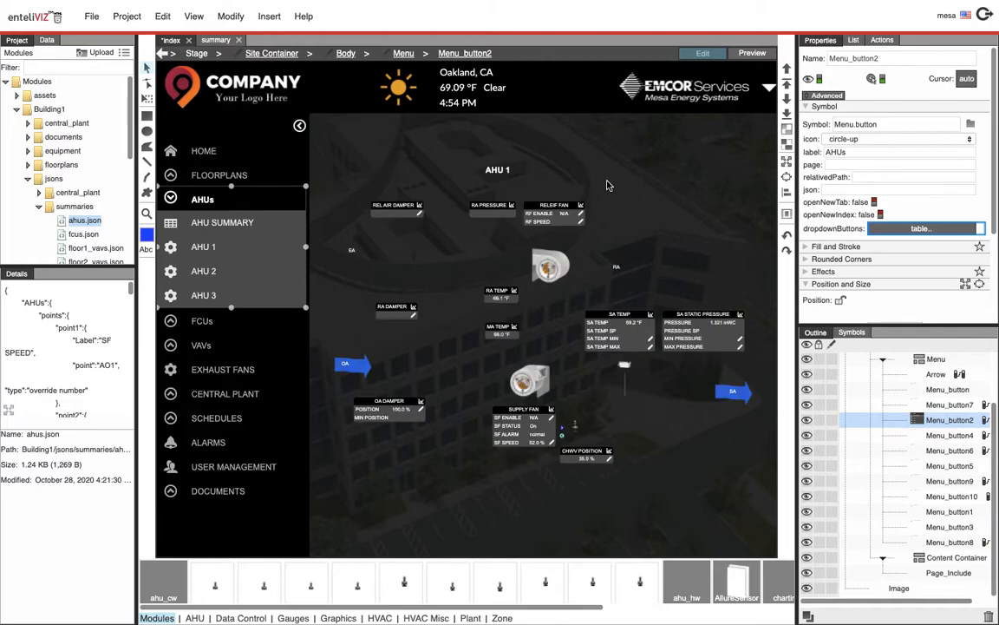
Inspect the page include's URL and relativizedPath properties for the AHU 1 page
{"action": "left_click", "coordinate": [498, 208]}
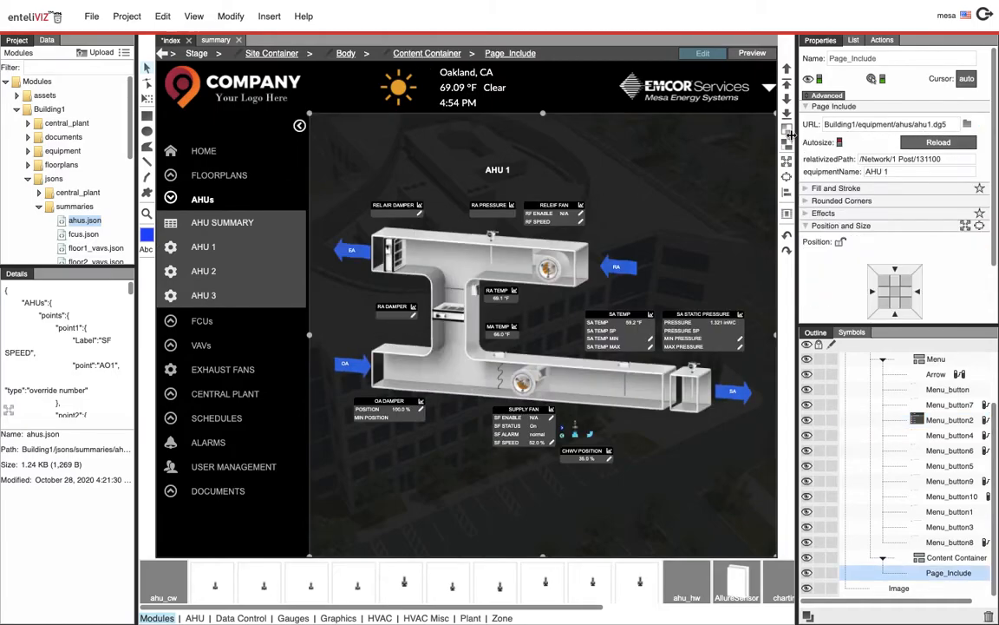
{"action": "left_click", "coordinate": [831, 124]}
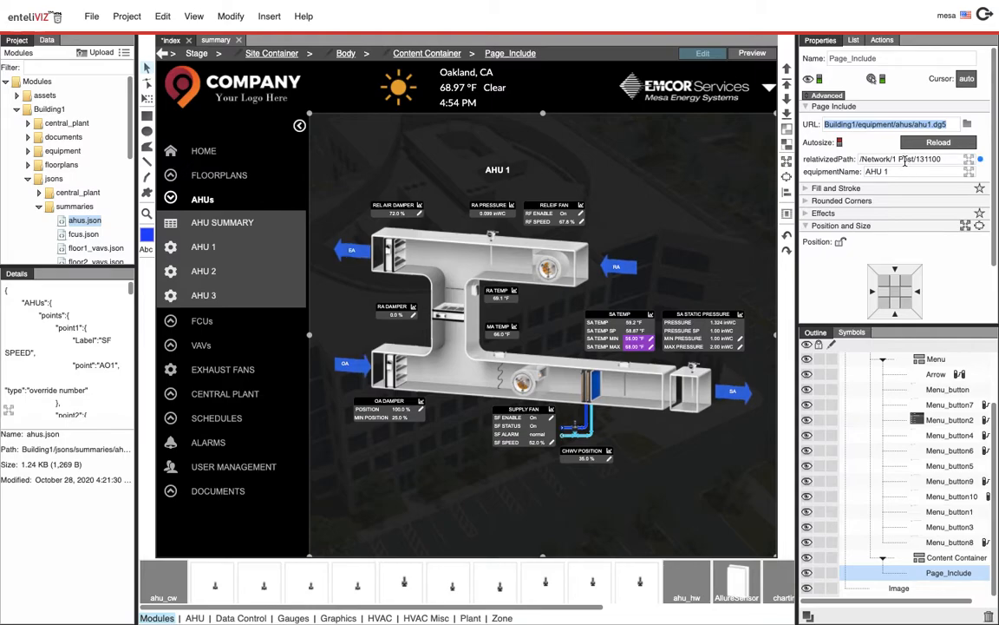
{"action": "left_click", "coordinate": [904, 160]}
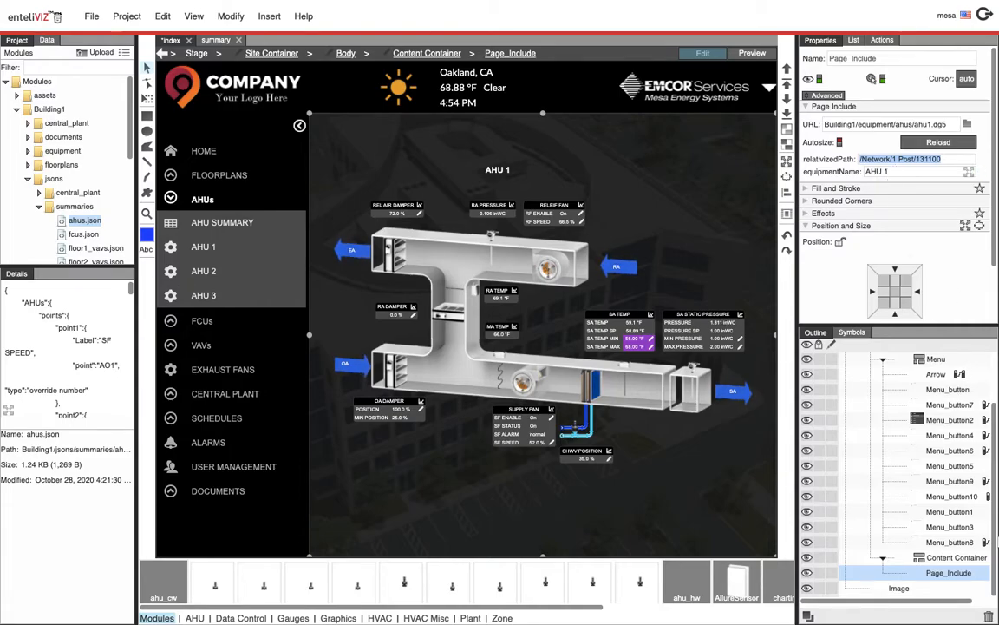
Reopen the AHUs dropdown buttons table through its binding source and enlarge it to read the AHU rows' page paths
{"action": "left_click", "coordinate": [170, 243]}
{"action": "right_click", "coordinate": [902, 229]}
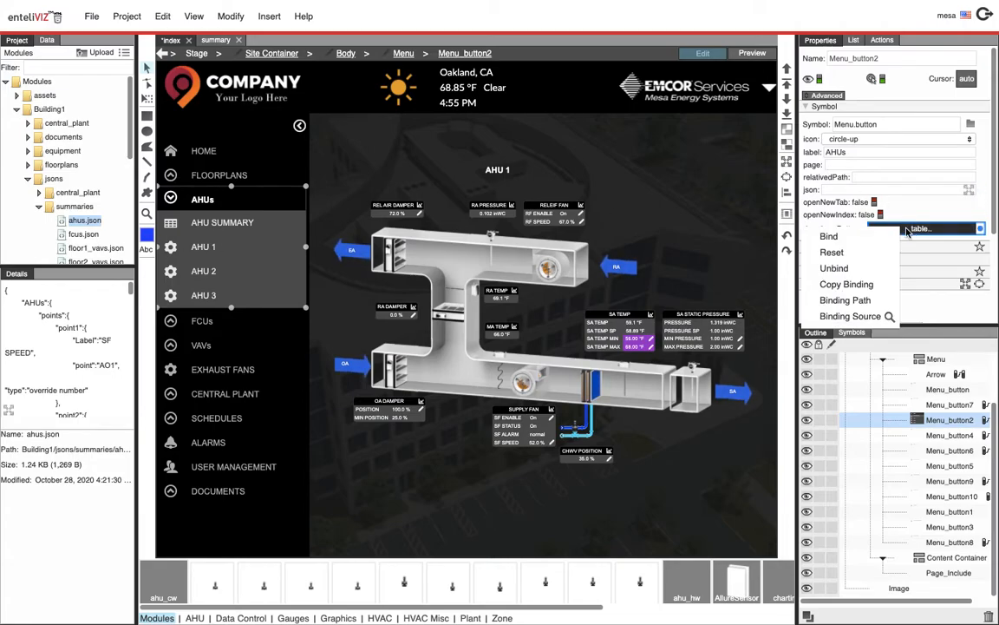
{"action": "left_click", "coordinate": [859, 316]}
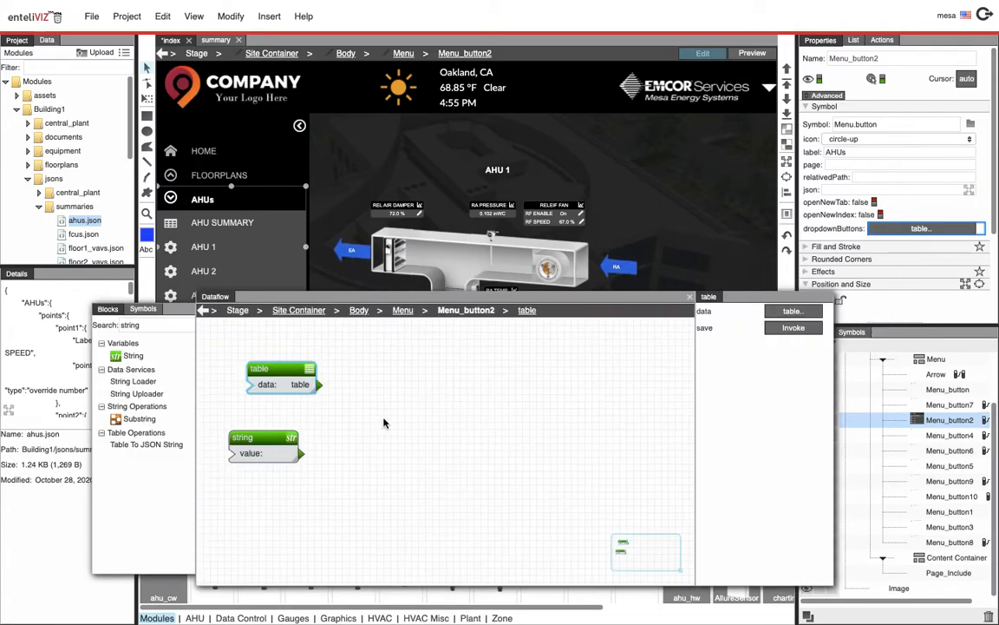
{"action": "left_click", "coordinate": [815, 310]}
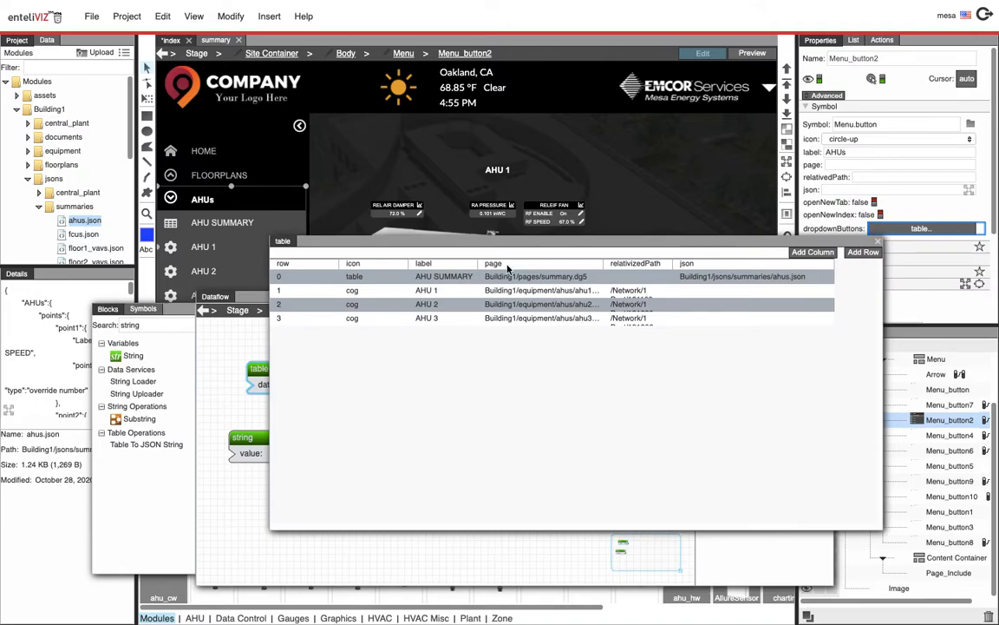
{"action": "double_click", "coordinate": [434, 293]}
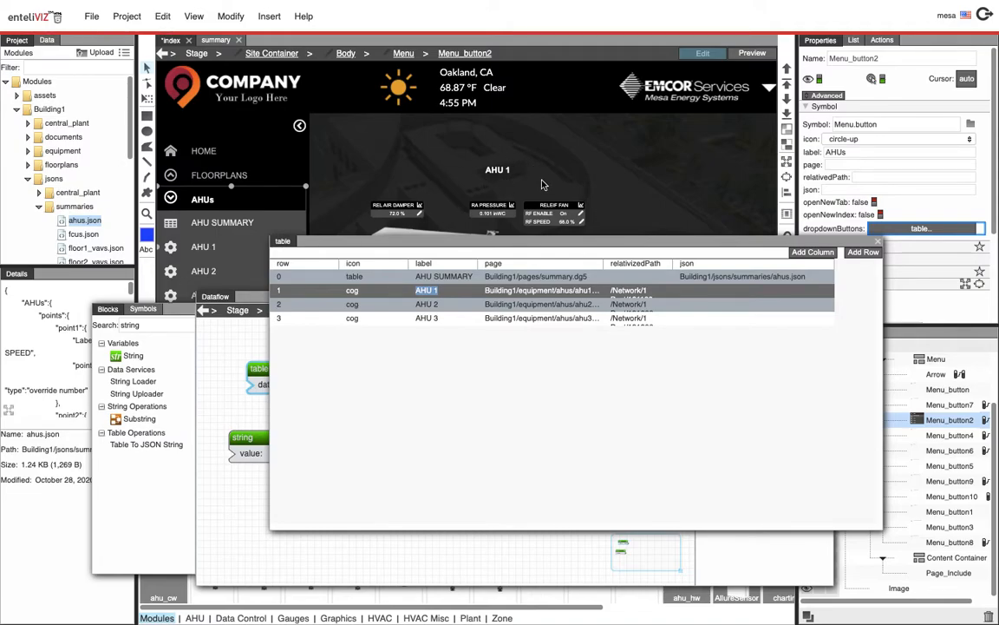
{"action": "left_click_drag", "start_coordinate": [599, 266], "coordinate": [689, 267]}
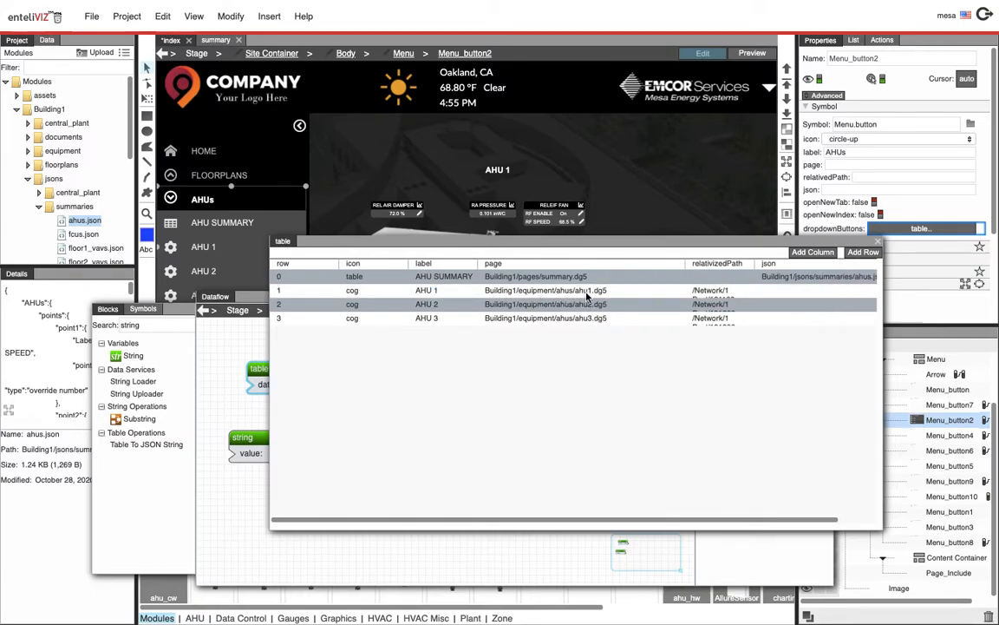
{"action": "left_click", "coordinate": [536, 295]}
{"action": "left_click", "coordinate": [533, 295]}
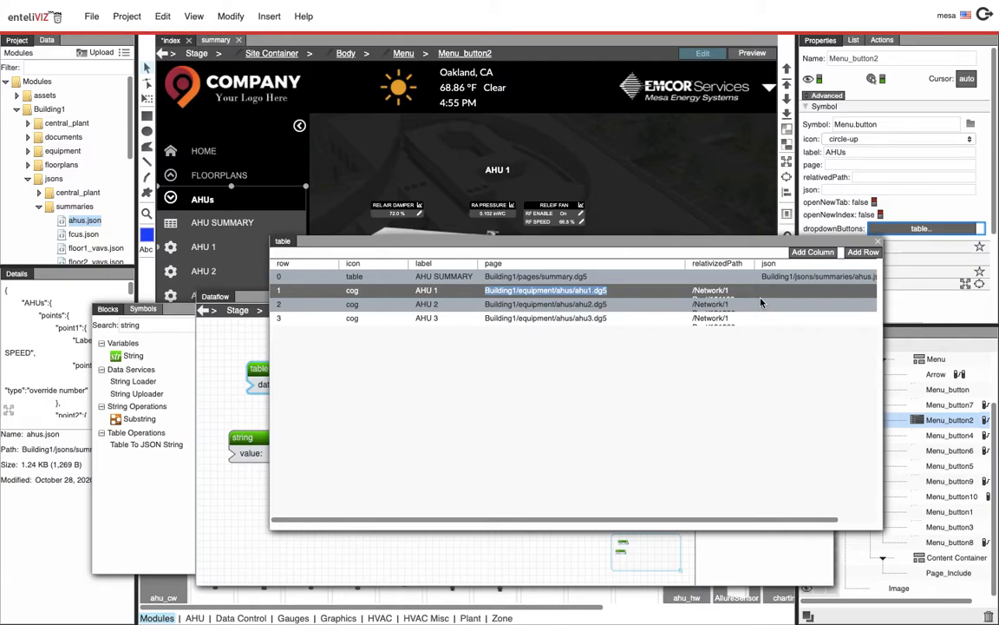
{"action": "left_click_drag", "start_coordinate": [743, 243], "coordinate": [532, 271]}
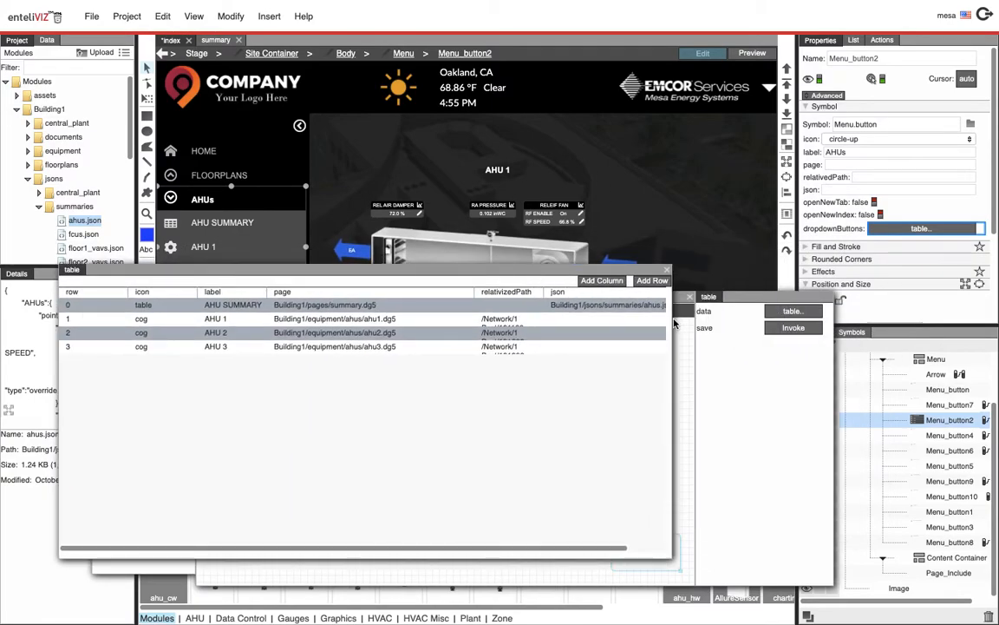
{"action": "left_click_drag", "start_coordinate": [673, 320], "coordinate": [905, 321]}
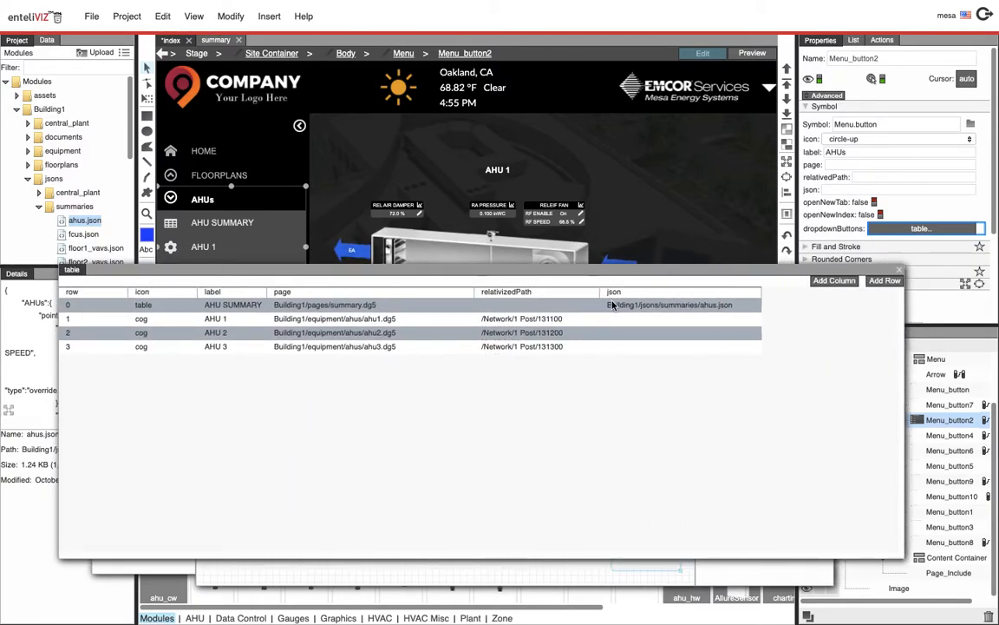
Examine the relativizedPath and json cells of the AHU 1 to AHU 3 rows, then close the table
{"action": "double_click", "coordinate": [497, 319]}
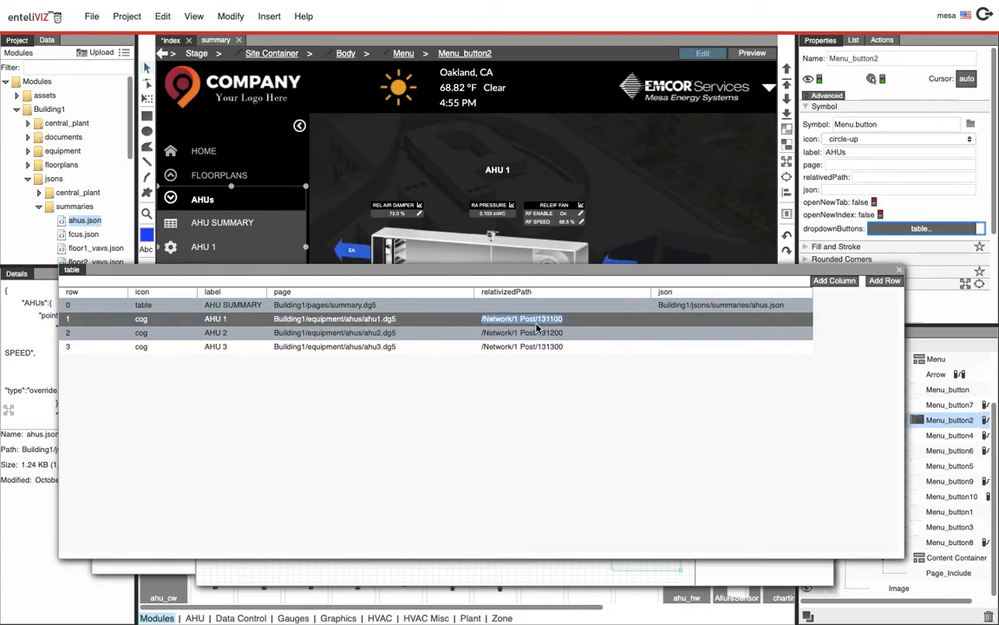
{"action": "left_click", "coordinate": [591, 188]}
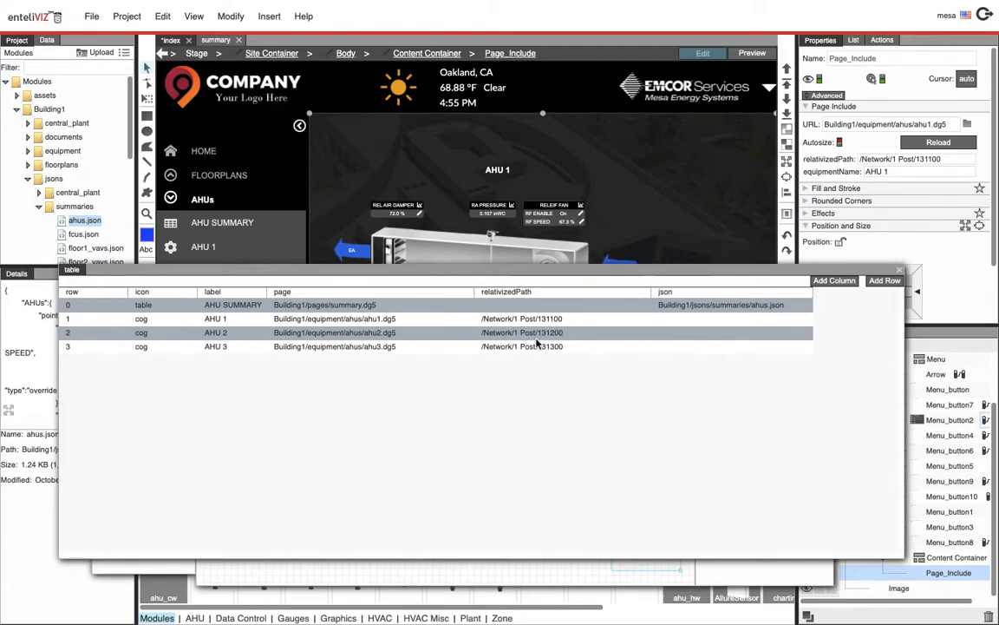
{"action": "left_click", "coordinate": [669, 324]}
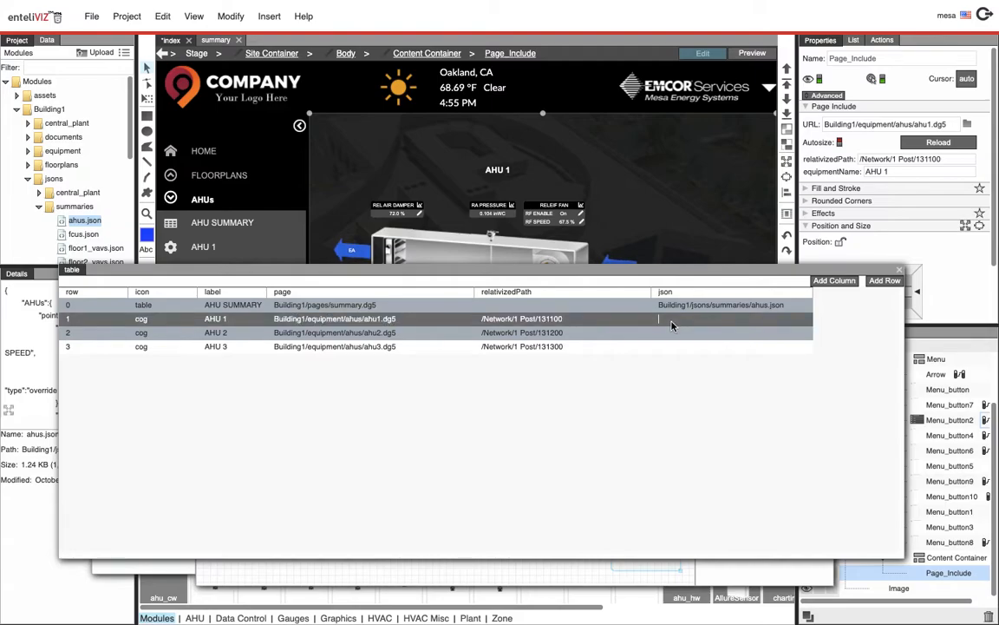
{"action": "left_click", "coordinate": [666, 337]}
{"action": "left_click", "coordinate": [669, 349]}
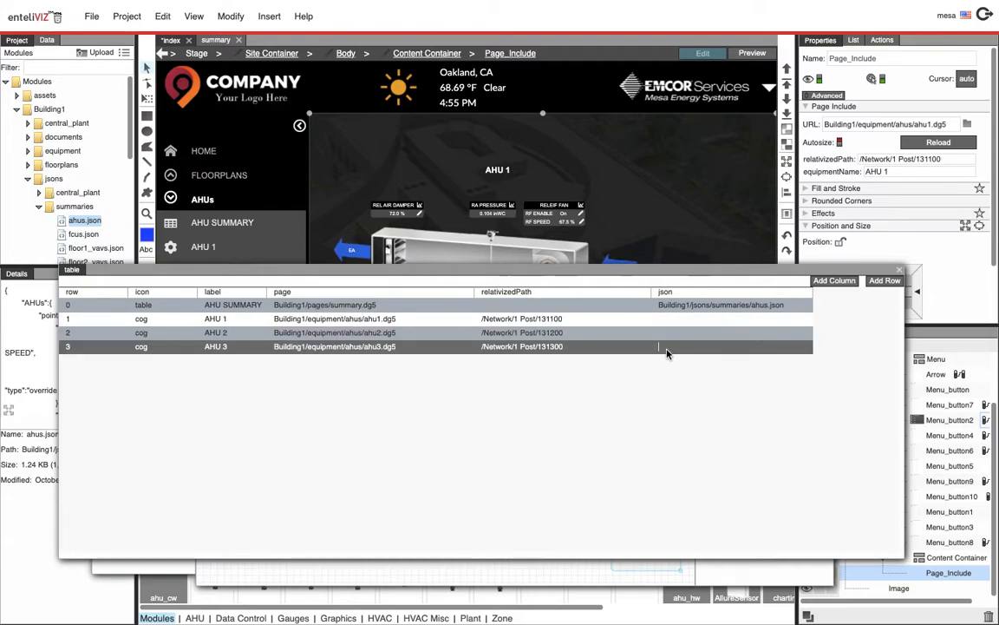
{"action": "left_click", "coordinate": [903, 270]}
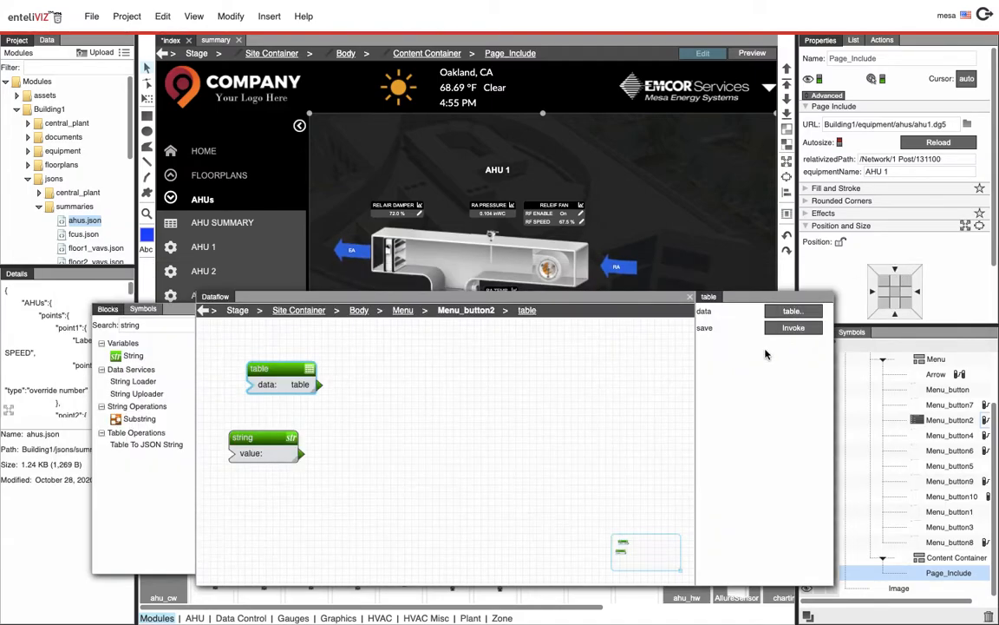
Close the dataflow window and, in preview, toggle the AHUs, FCUs and VAVs dropdowns, then open Floor 1 VAVs
{"action": "left_click", "coordinate": [691, 299]}
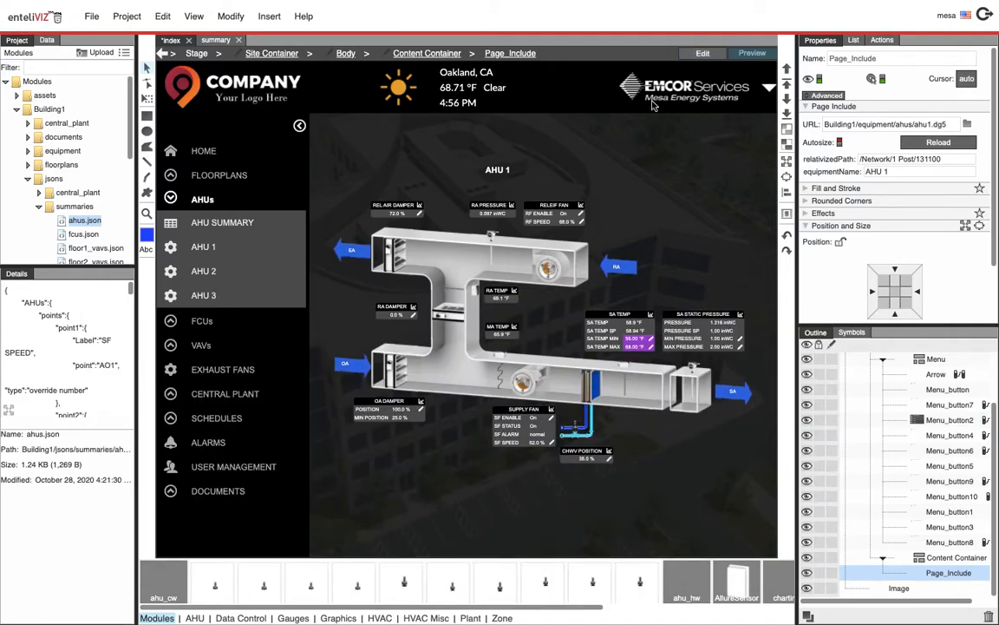
{"action": "left_click", "coordinate": [202, 230]}
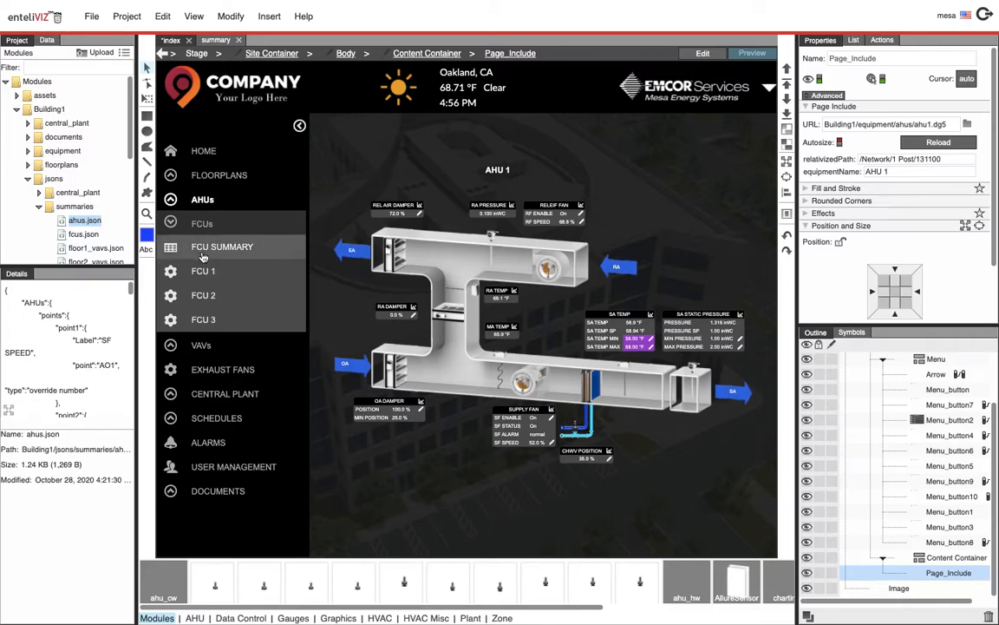
{"action": "left_click", "coordinate": [202, 199]}
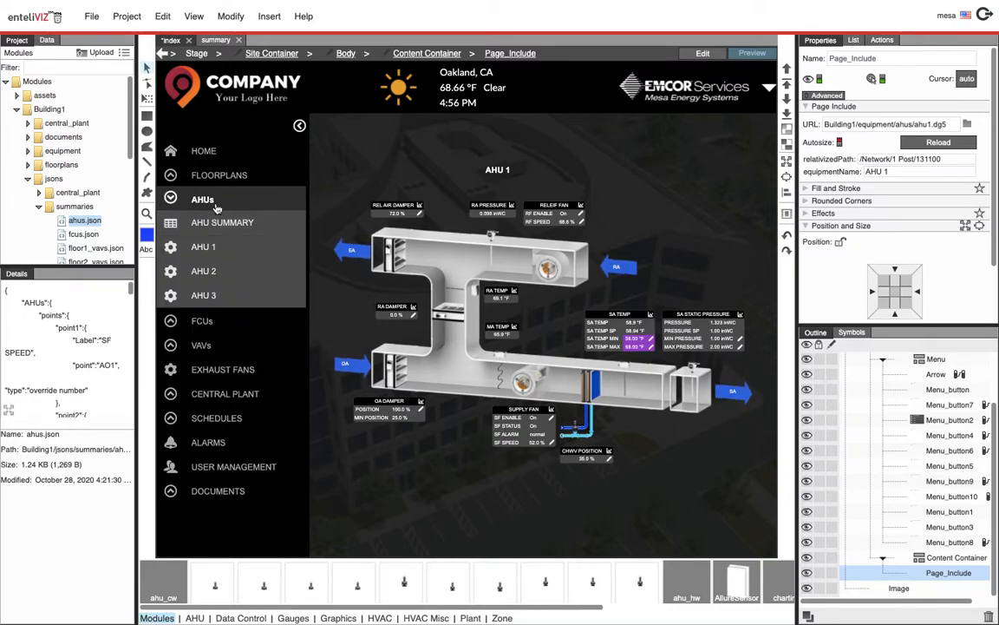
{"action": "left_click", "coordinate": [216, 206]}
{"action": "left_click", "coordinate": [208, 244]}
{"action": "left_click", "coordinate": [208, 230]}
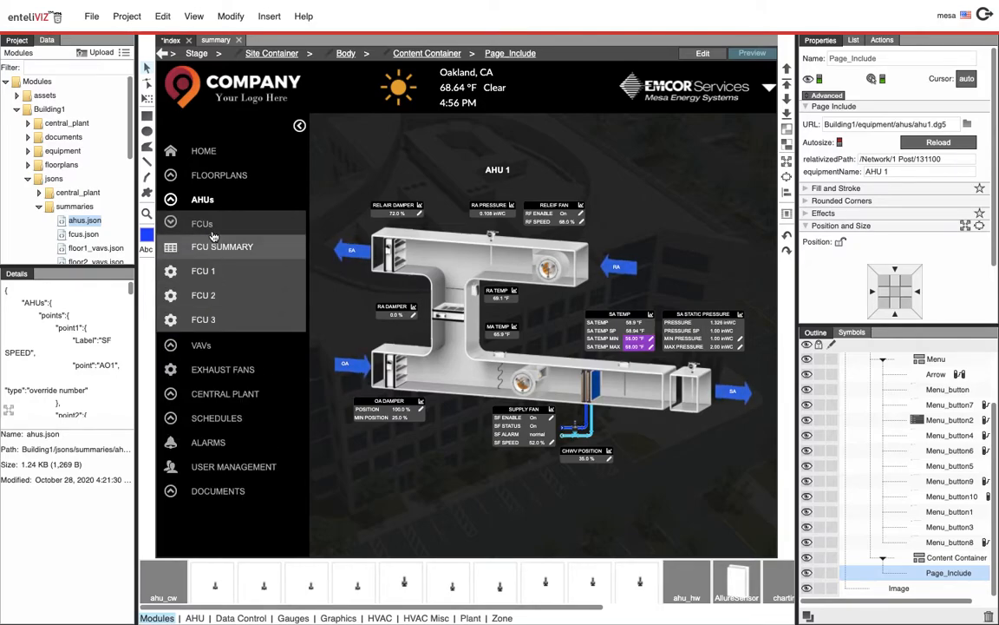
{"action": "left_click", "coordinate": [208, 224]}
{"action": "left_click", "coordinate": [211, 252]}
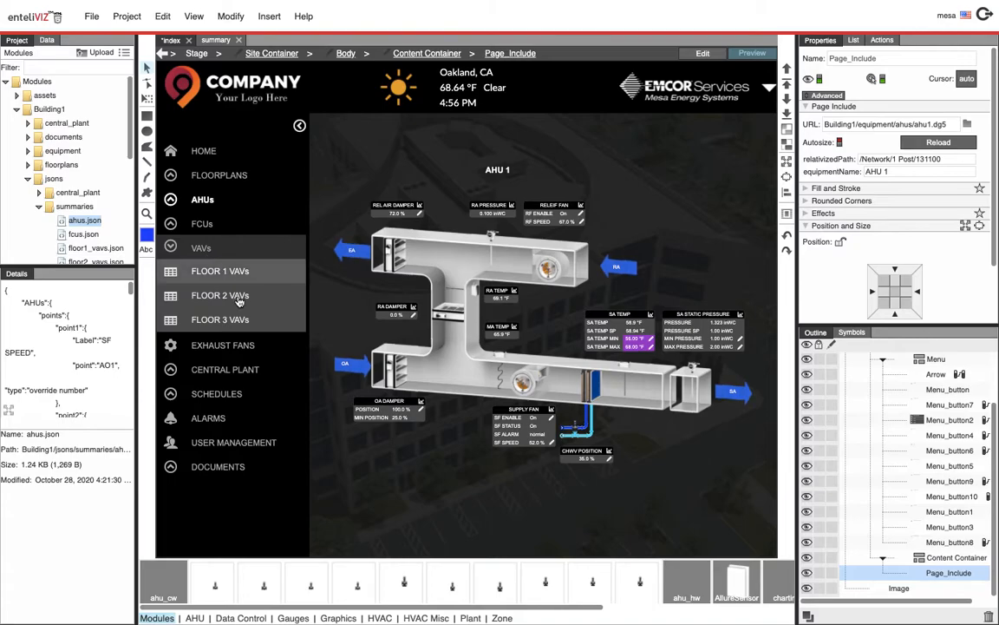
{"action": "left_click", "coordinate": [206, 225]}
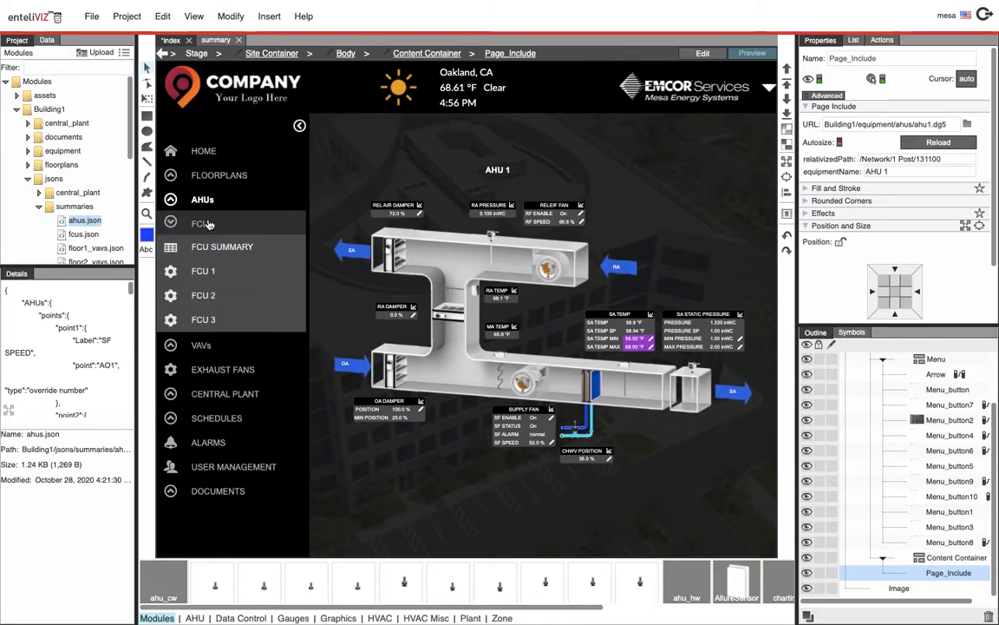
{"action": "left_click", "coordinate": [215, 201]}
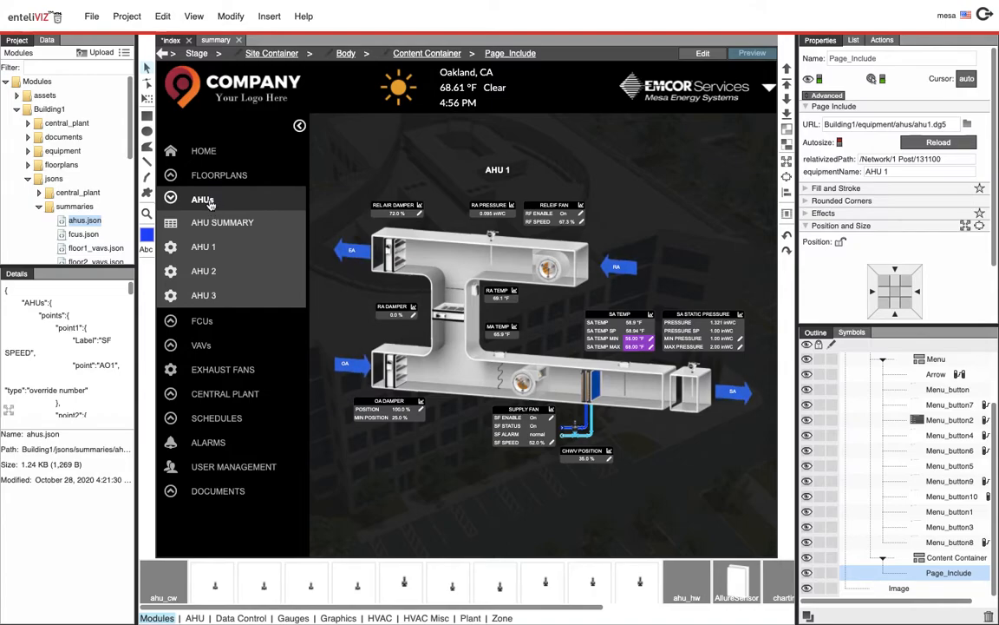
{"action": "left_click", "coordinate": [212, 348]}
{"action": "left_click", "coordinate": [210, 251]}
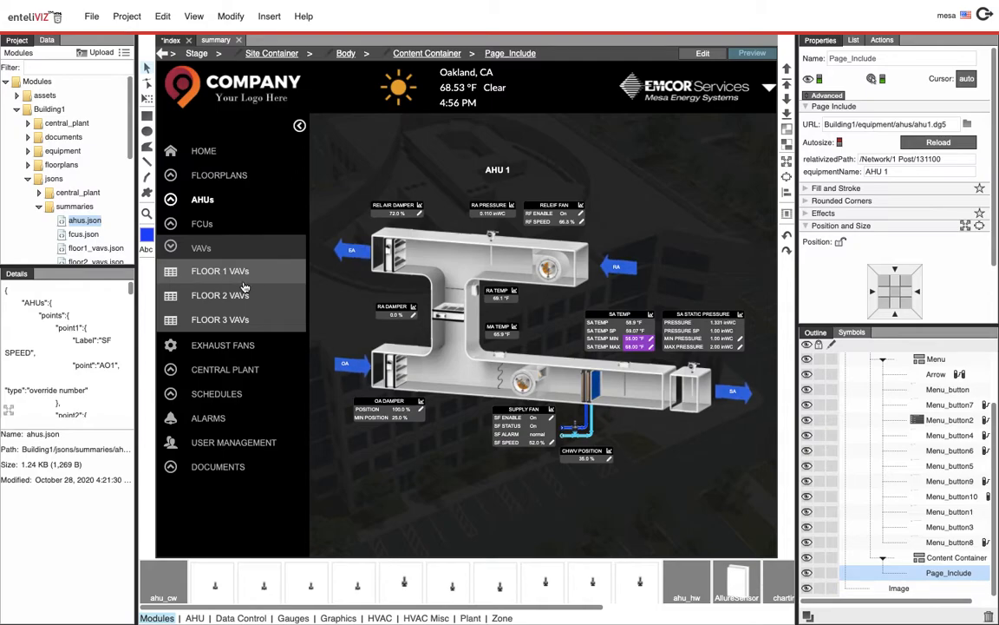
{"action": "left_click", "coordinate": [212, 278]}
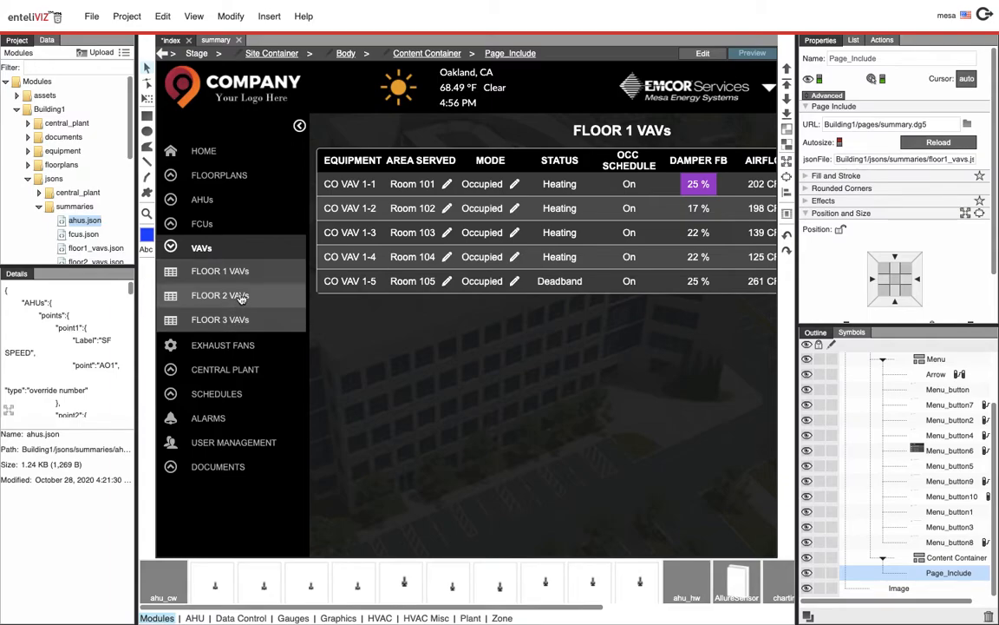
Return to edit mode, open the VAVs button's dropdown buttons table through its binding source, widen its columns to read the paths, then close it
{"action": "left_click", "coordinate": [703, 55]}
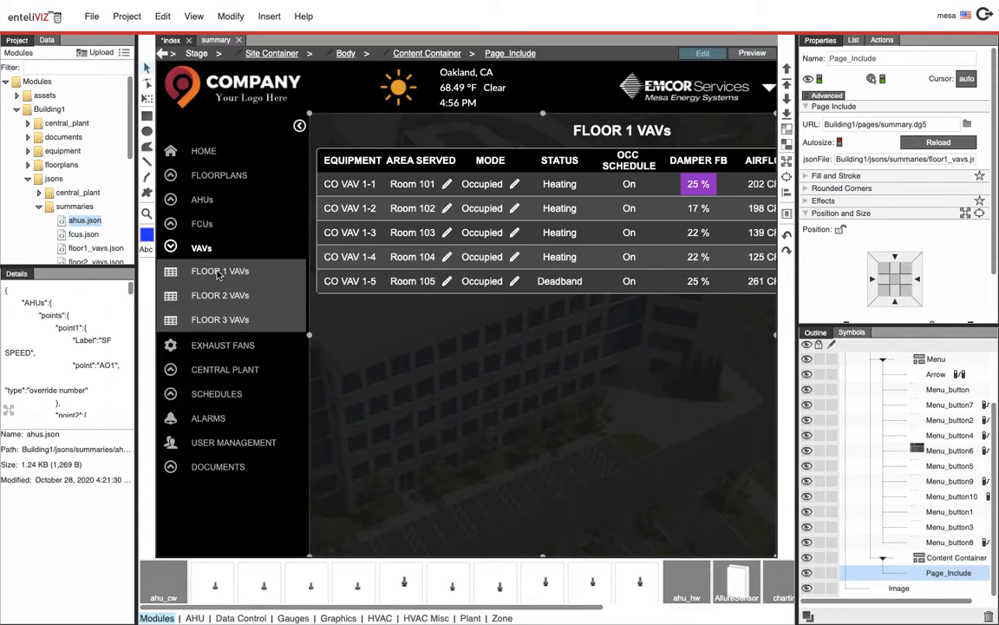
{"action": "left_click", "coordinate": [219, 275]}
{"action": "right_click", "coordinate": [974, 230]}
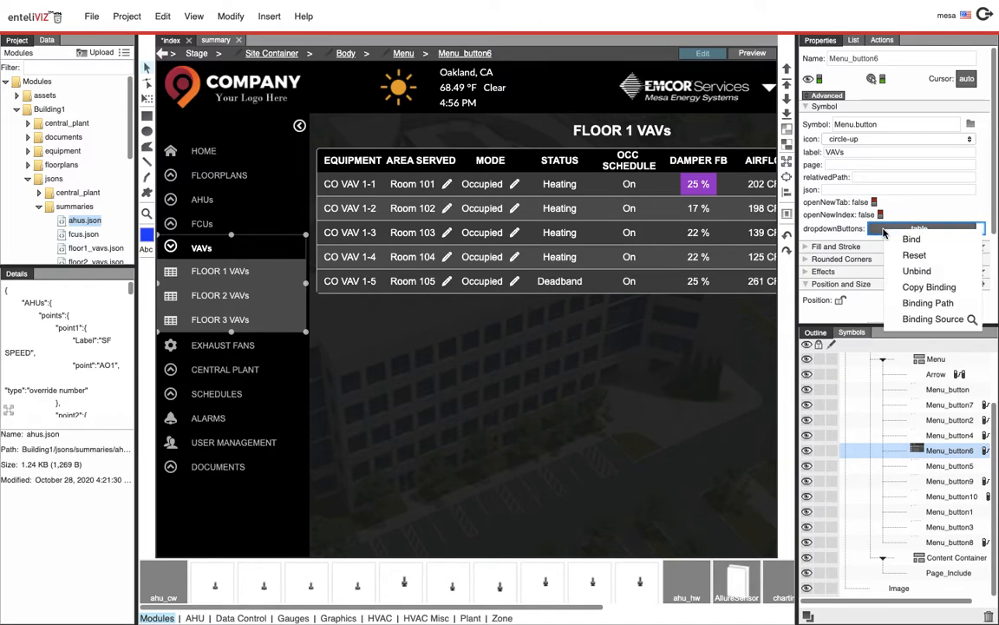
{"action": "left_click", "coordinate": [961, 323]}
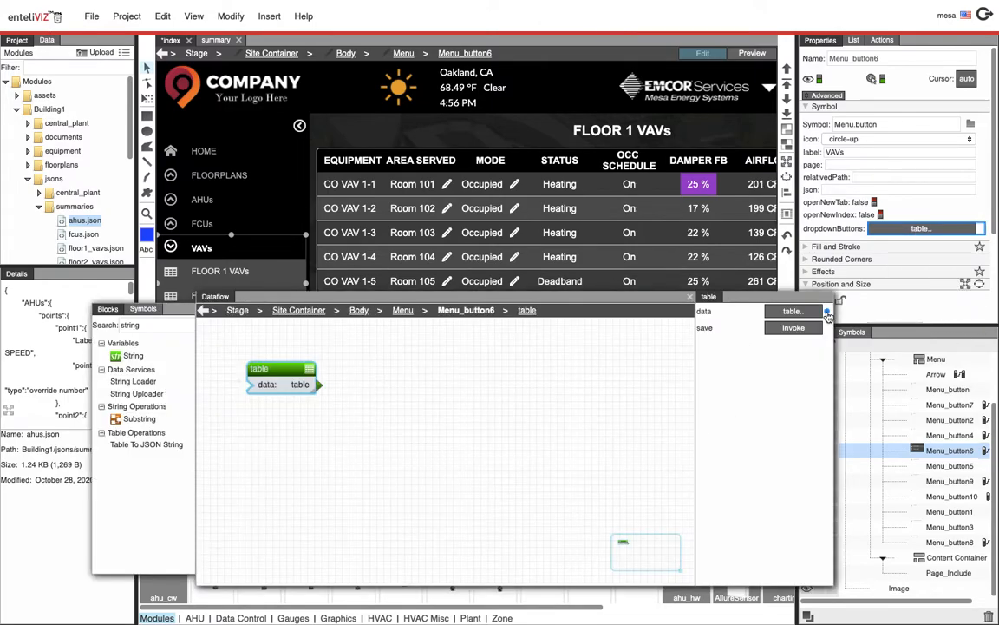
{"action": "left_click", "coordinate": [792, 310]}
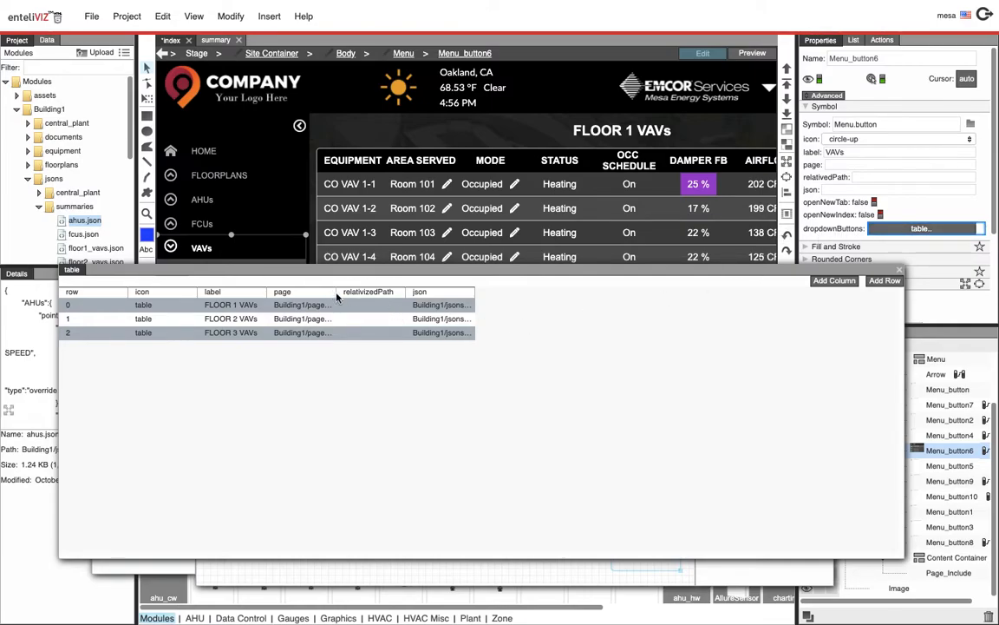
{"action": "left_click_drag", "start_coordinate": [338, 297], "coordinate": [432, 299]}
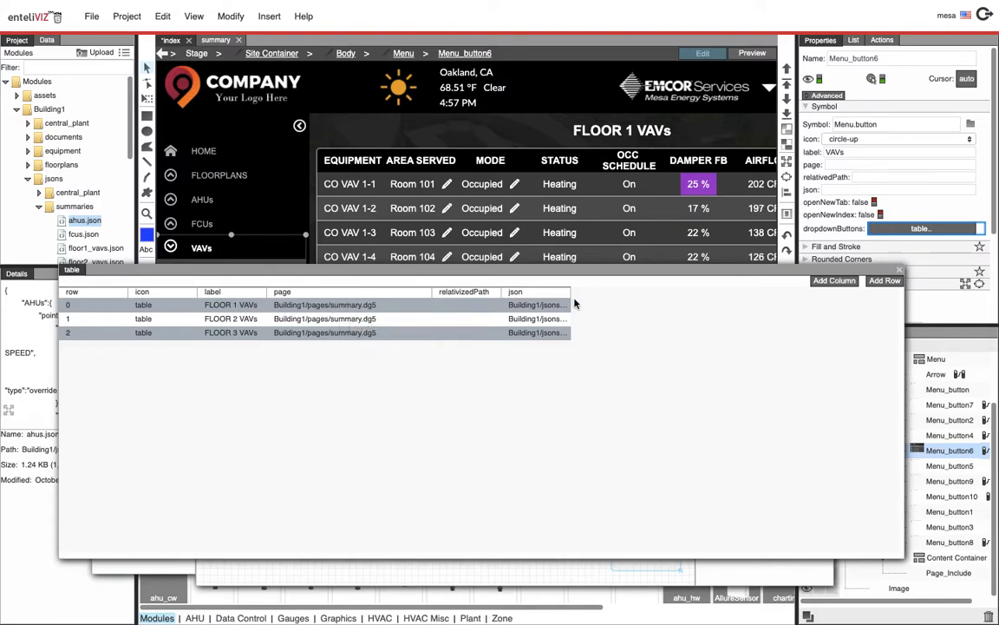
{"action": "left_click_drag", "start_coordinate": [570, 292], "coordinate": [707, 305]}
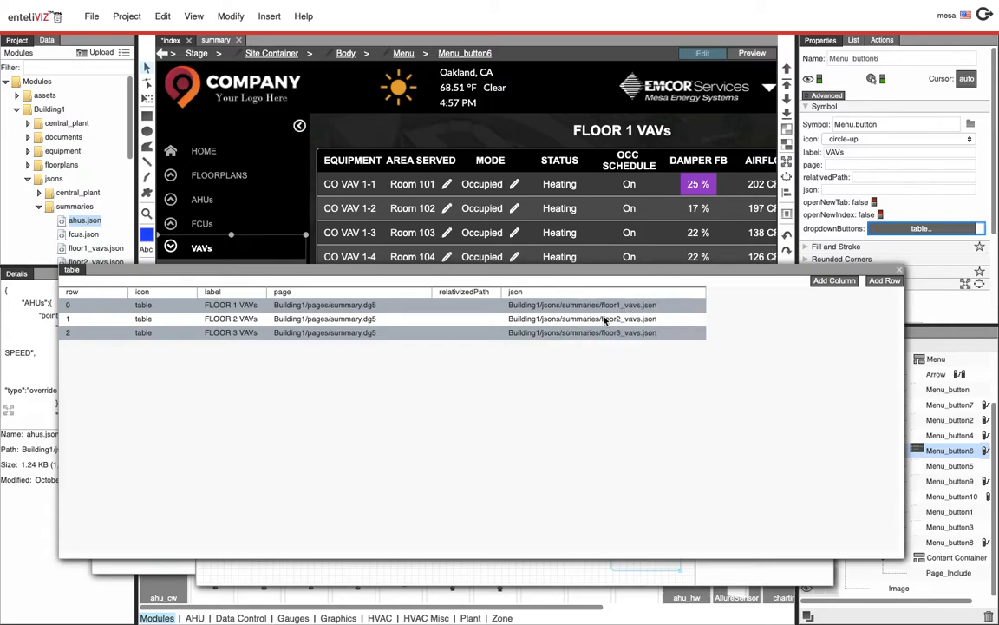
{"action": "left_click", "coordinate": [899, 270]}
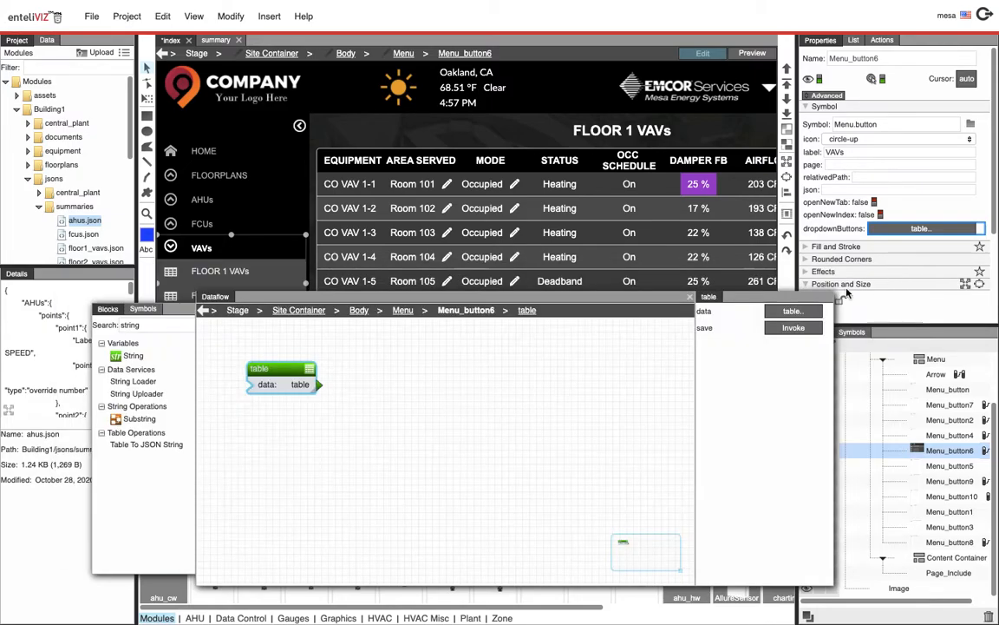
{"action": "left_click", "coordinate": [691, 297]}
Select the Central Plant button, open its dropdown buttons table through the binding source, and enlarge the window and columns to read the rows
{"action": "left_click", "coordinate": [740, 54]}
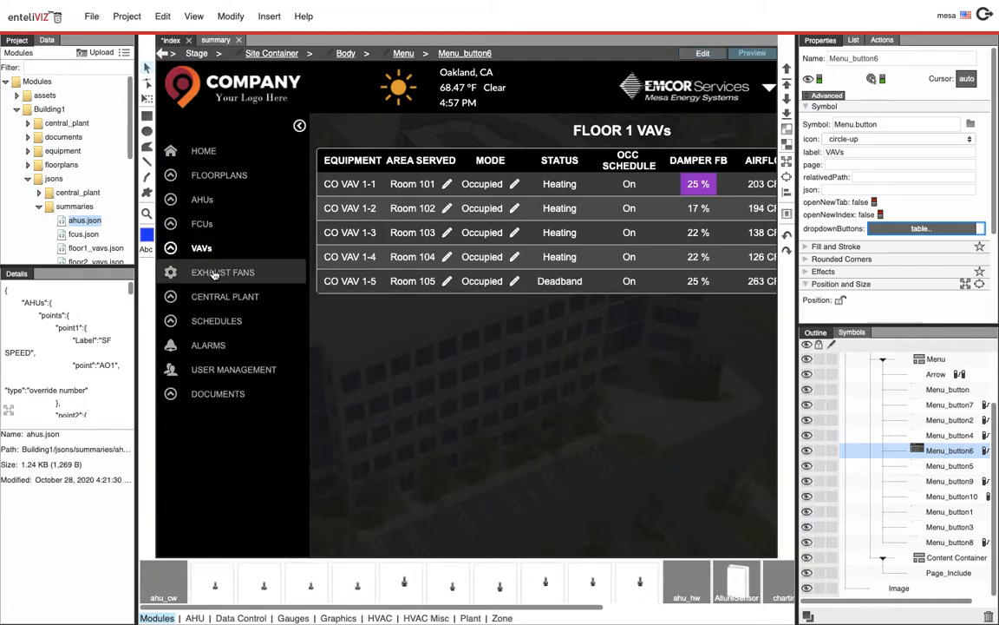
{"action": "left_click", "coordinate": [703, 53]}
{"action": "left_click", "coordinate": [229, 299]}
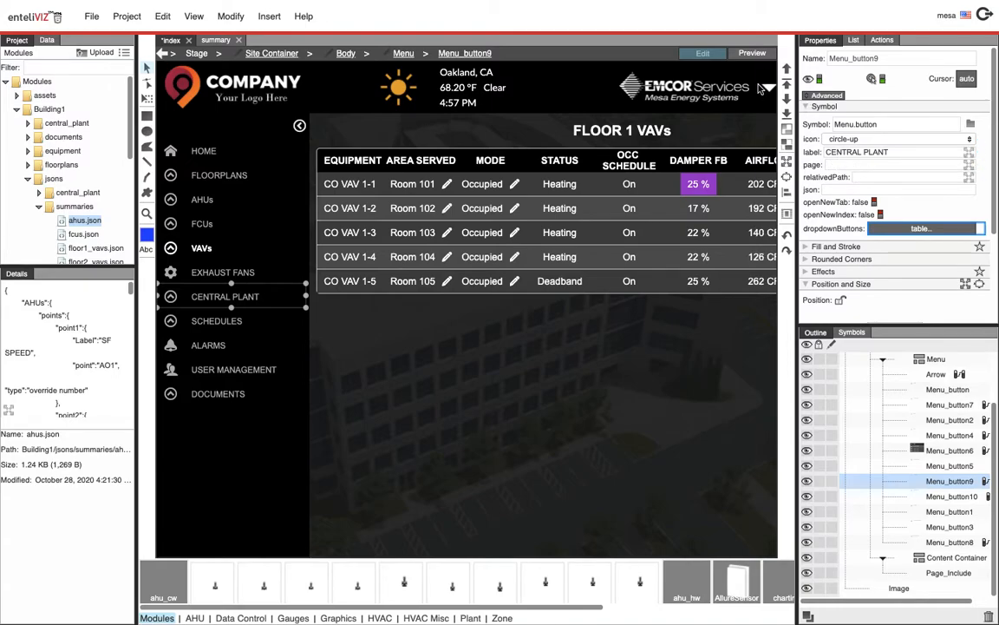
{"action": "left_click", "coordinate": [856, 167]}
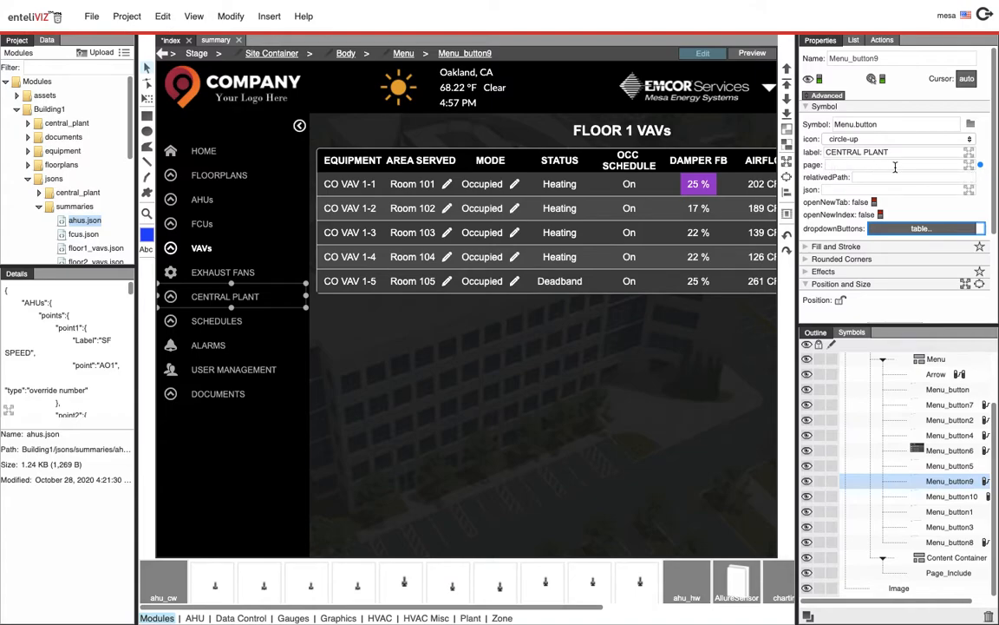
{"action": "right_click", "coordinate": [909, 230]}
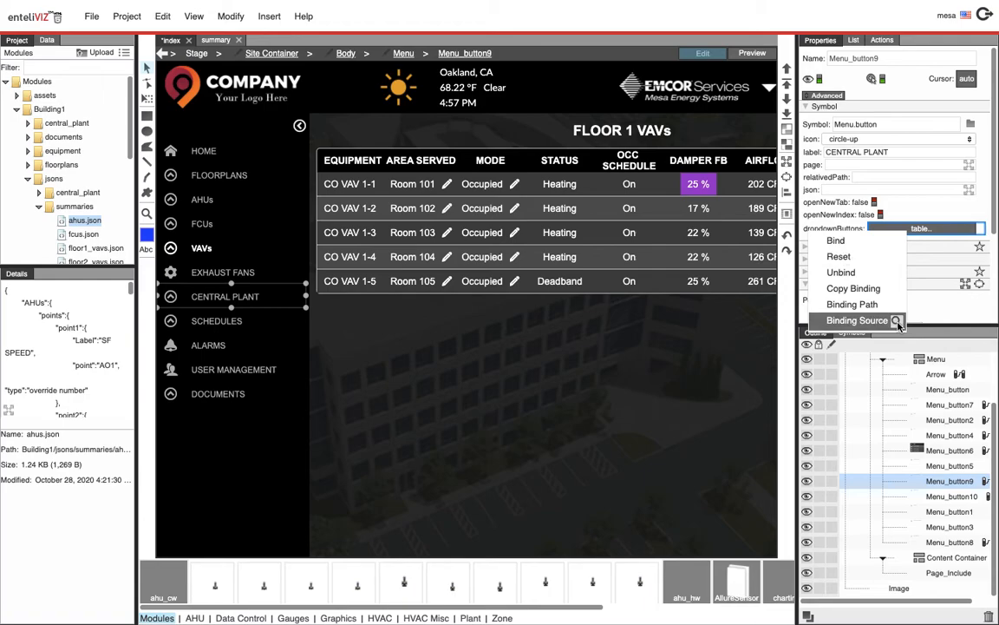
{"action": "left_click", "coordinate": [837, 320]}
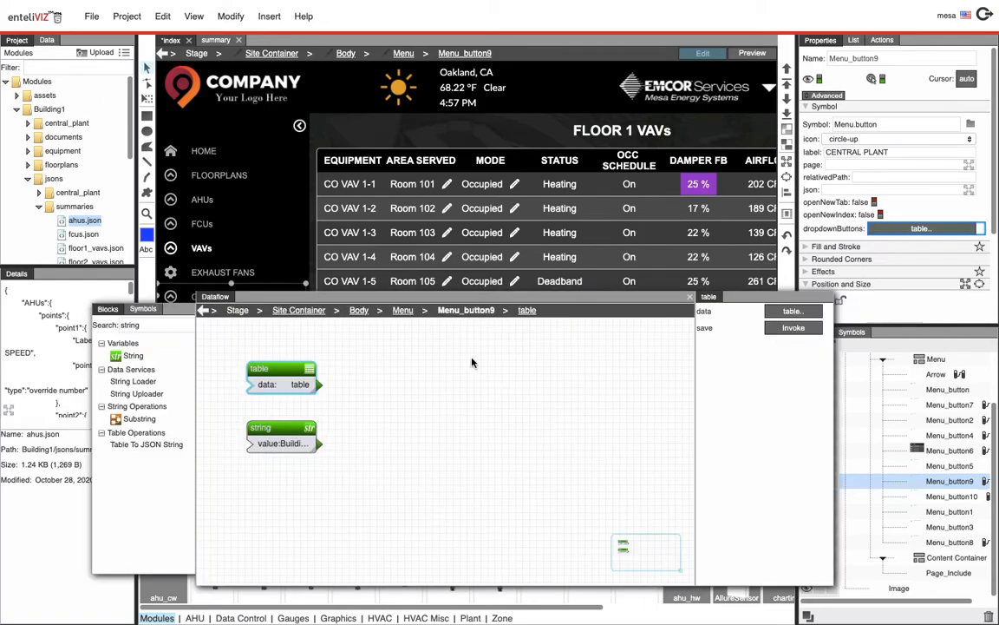
{"action": "left_click", "coordinate": [793, 311]}
{"action": "left_click_drag", "start_coordinate": [316, 277], "coordinate": [390, 309]}
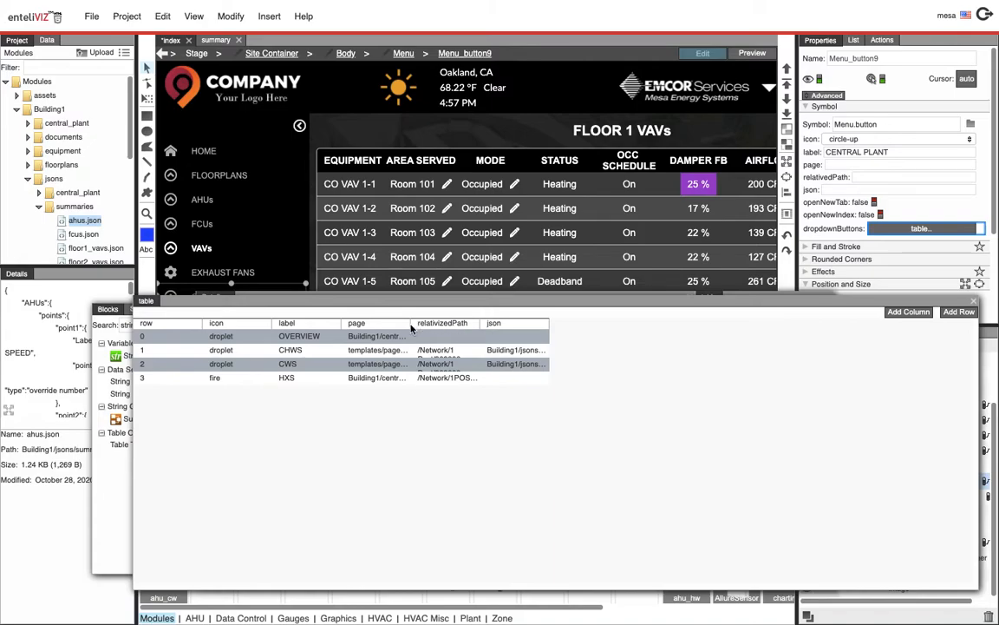
{"action": "left_click_drag", "start_coordinate": [409, 323], "coordinate": [486, 323]}
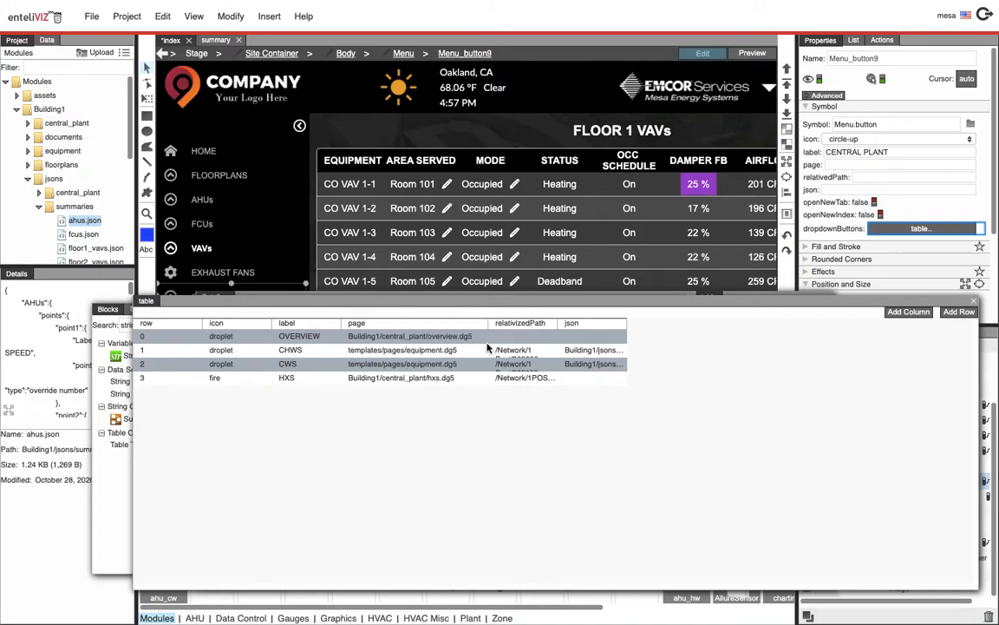
{"action": "left_click_drag", "start_coordinate": [556, 323], "coordinate": [637, 324]}
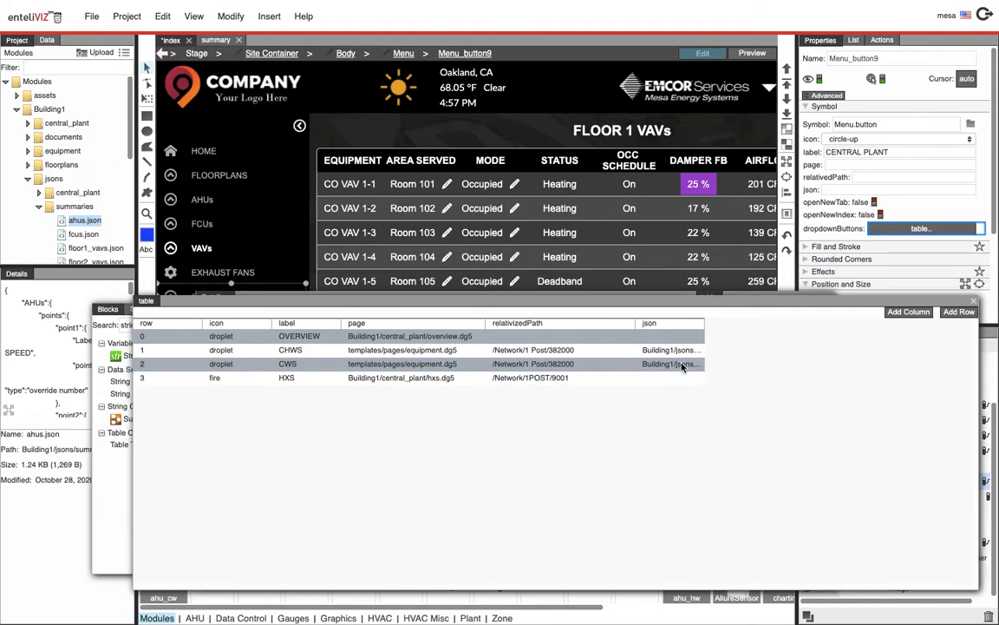
{"action": "left_click_drag", "start_coordinate": [705, 324], "coordinate": [825, 334]}
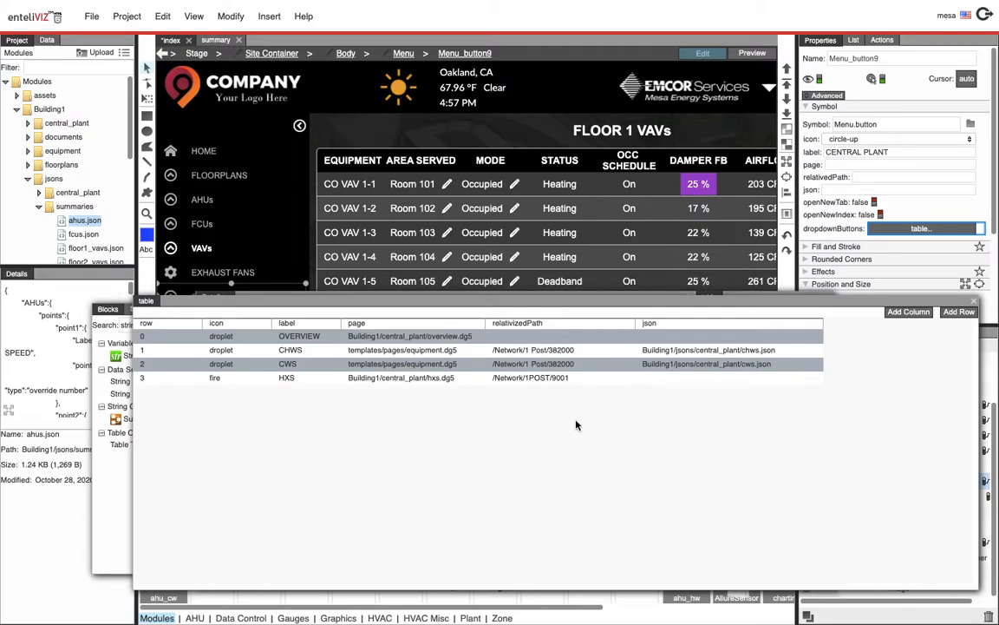
Expand the Data network tree through 1 Post and BASEMENT_TCP to select the SHE-1 (9001) device, then close the table
{"action": "left_click", "coordinate": [46, 40]}
{"action": "left_click", "coordinate": [6, 54]}
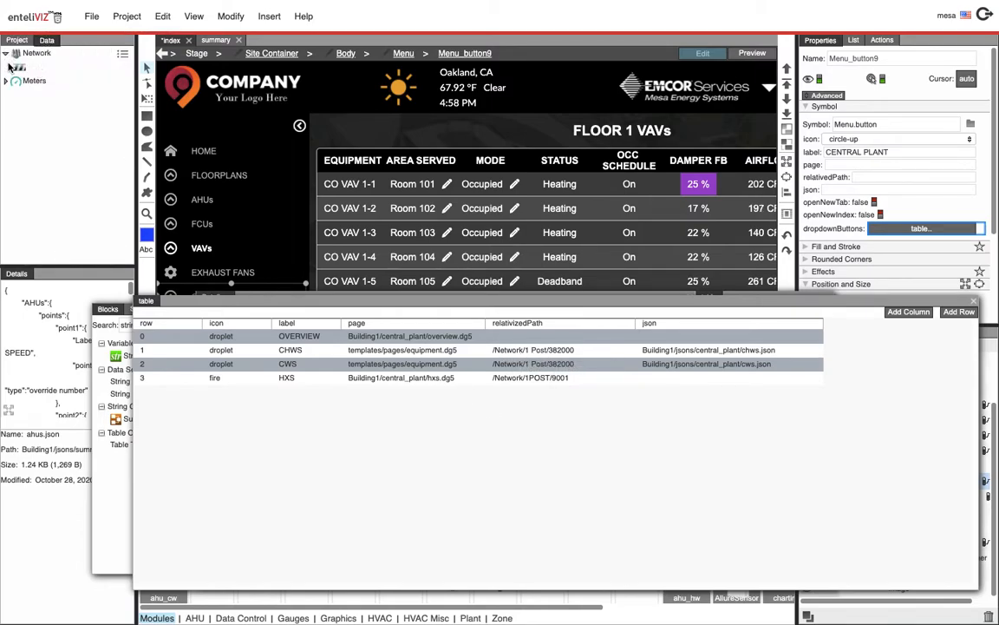
{"action": "left_click", "coordinate": [17, 67]}
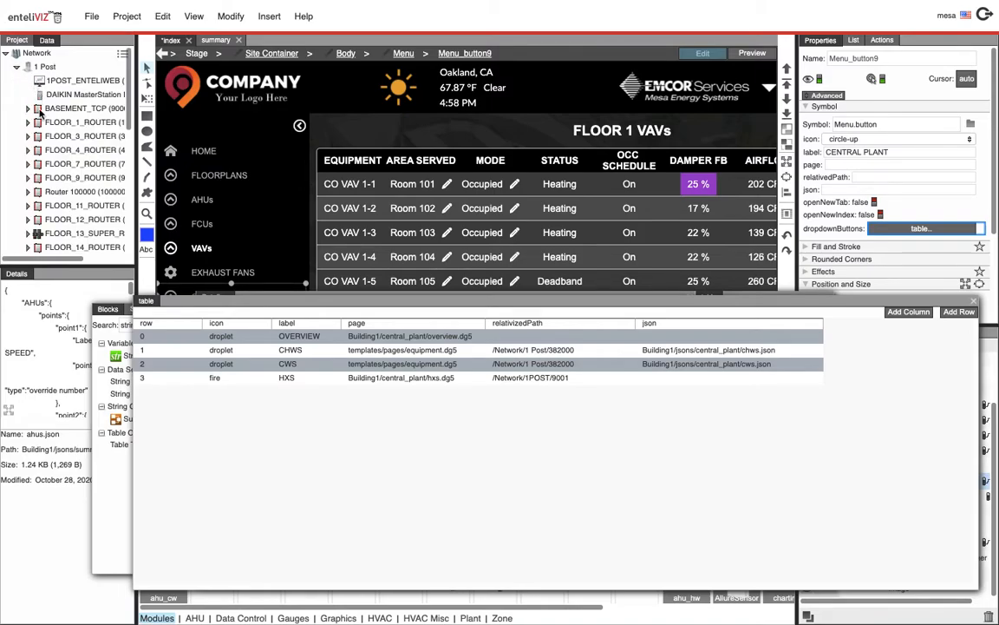
{"action": "left_click", "coordinate": [27, 108]}
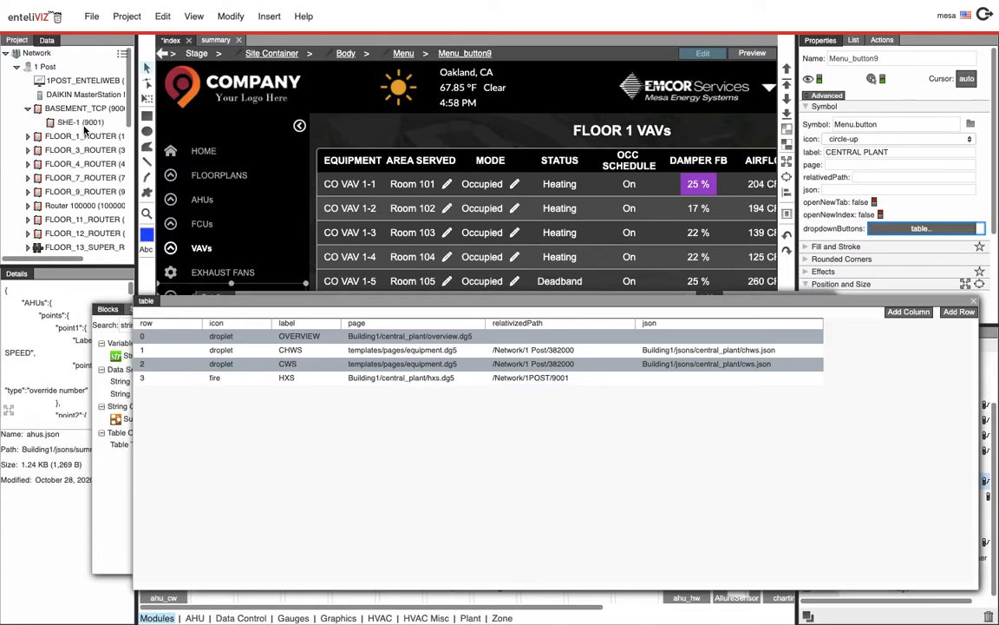
{"action": "left_click", "coordinate": [77, 124]}
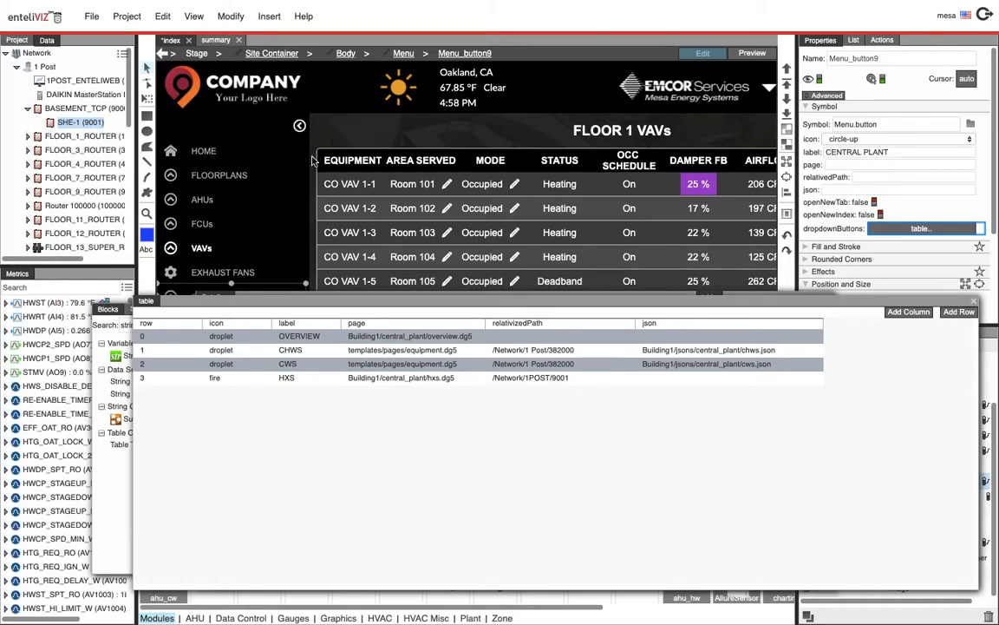
{"action": "left_click", "coordinate": [974, 302]}
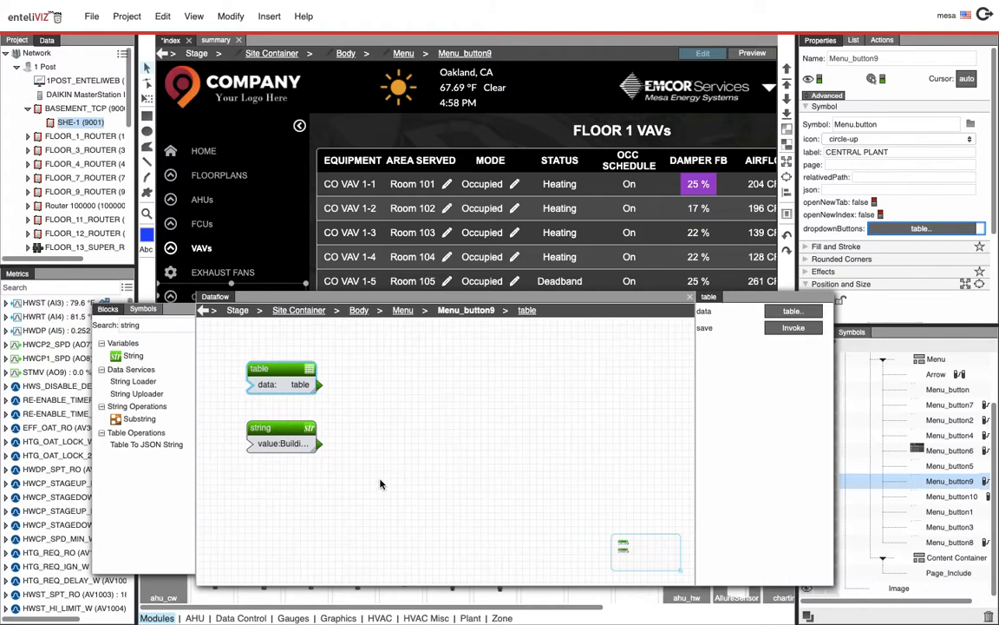
Copy the SHE-1 (9001) device path by dropping the device into the string block's value editor, then close the editor without applying
{"action": "left_click", "coordinate": [260, 438]}
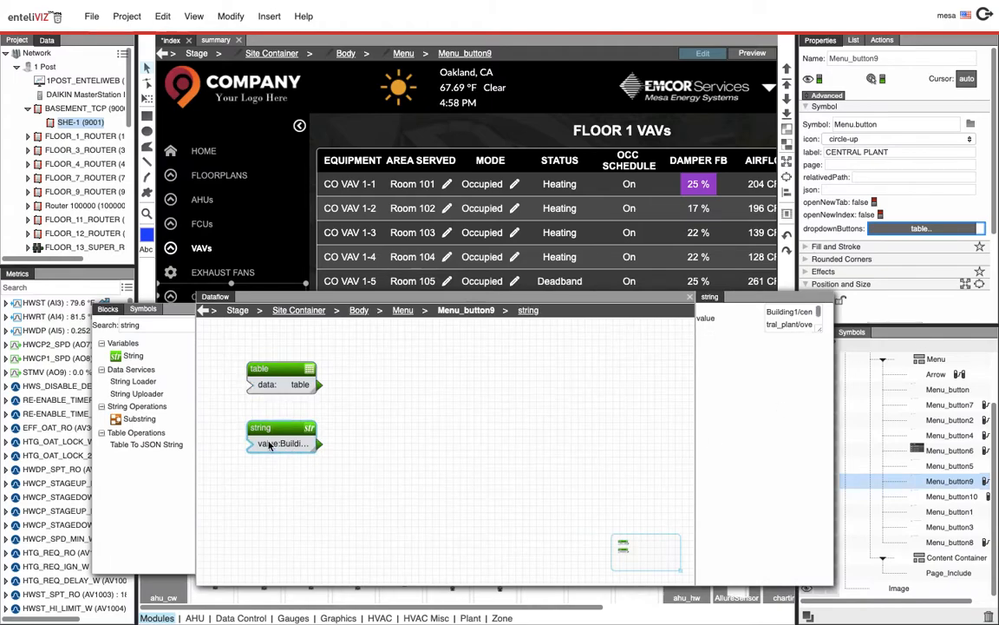
{"action": "left_click", "coordinate": [817, 311]}
{"action": "left_click_drag", "start_coordinate": [660, 139], "coordinate": [307, 54]}
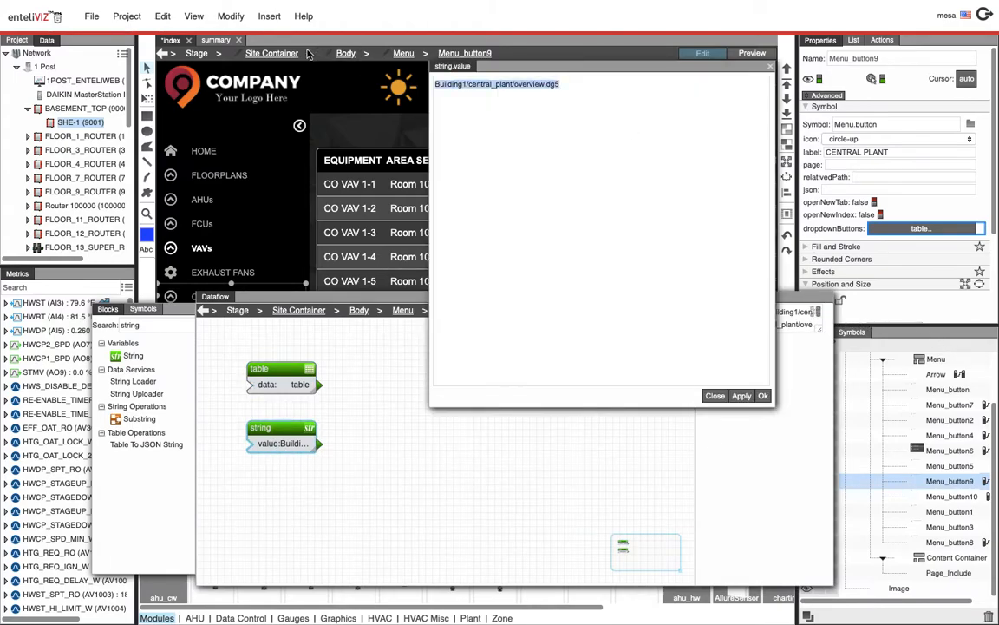
{"action": "key", "text": "BackSpace"}
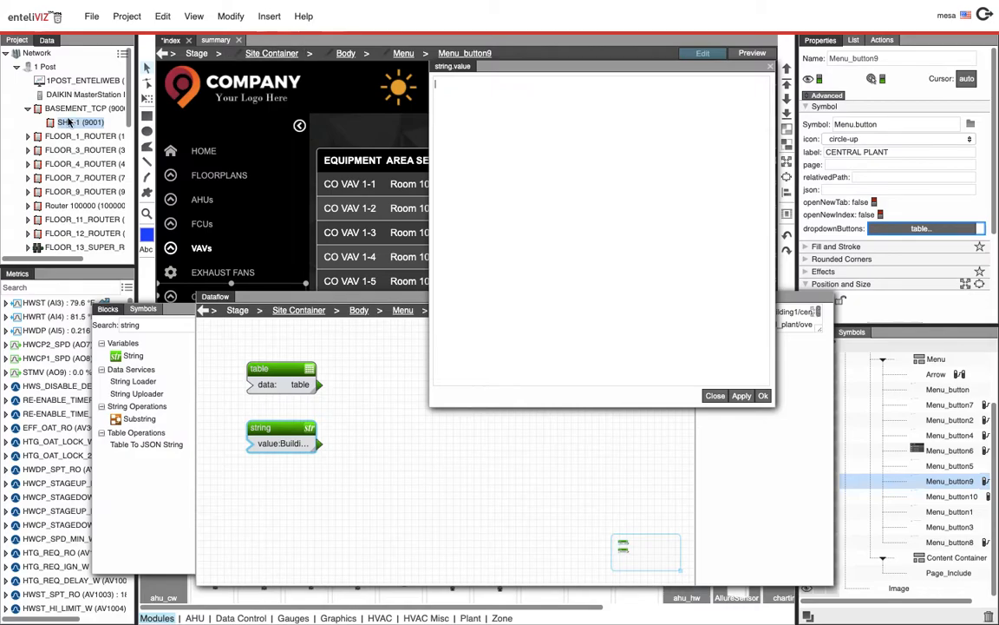
{"action": "left_click_drag", "start_coordinate": [61, 126], "coordinate": [464, 94]}
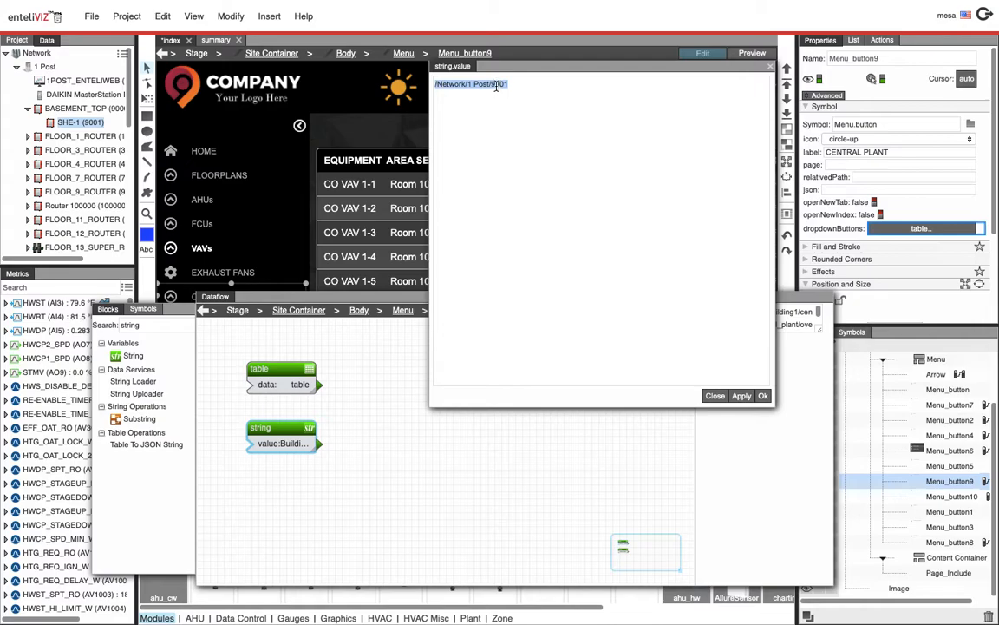
{"action": "right_click", "coordinate": [488, 87]}
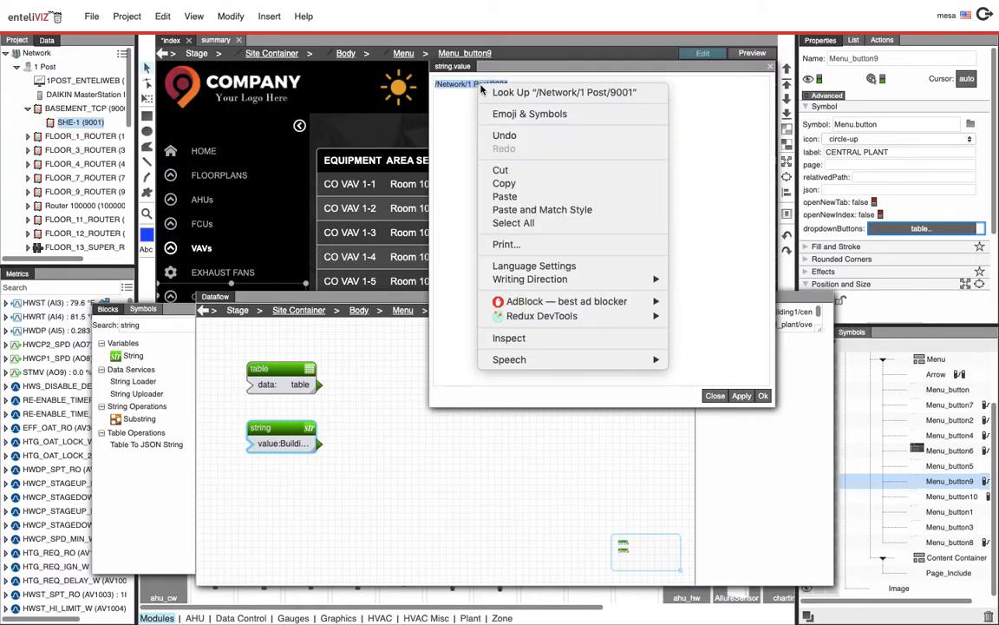
{"action": "left_click", "coordinate": [510, 183]}
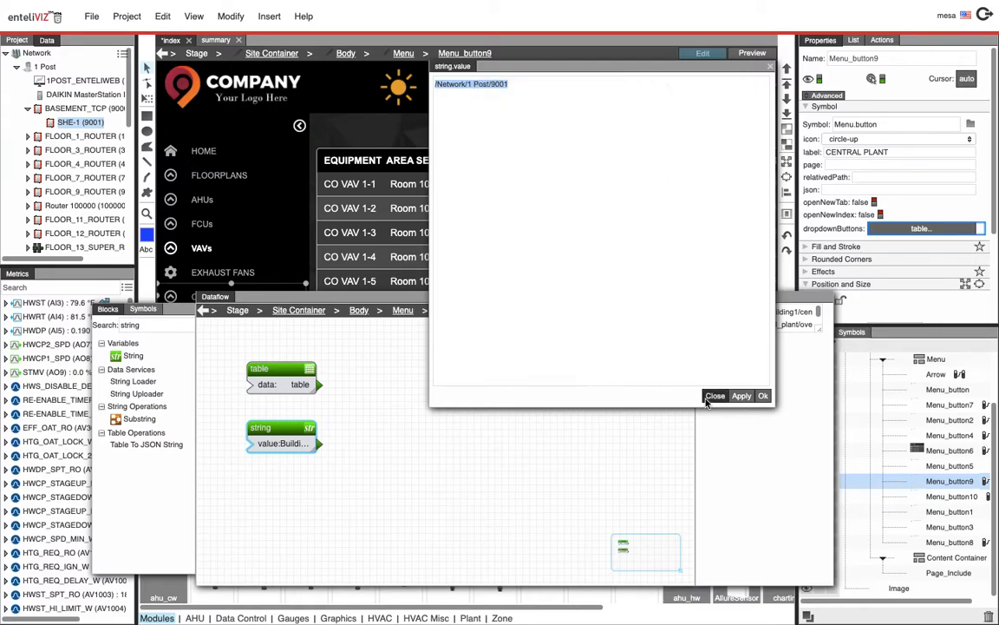
{"action": "left_click", "coordinate": [708, 398]}
Paste the copied device path into the OVERVIEW row's relativizedPath cell, delete it again and close the table
{"action": "left_click", "coordinate": [262, 369]}
{"action": "left_click", "coordinate": [795, 314]}
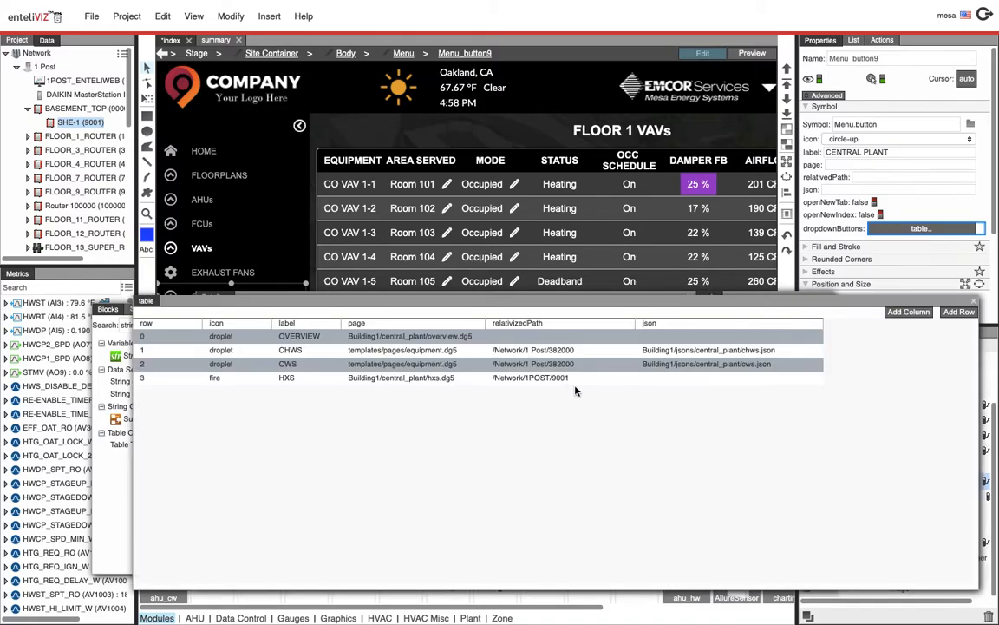
{"action": "double_click", "coordinate": [506, 337]}
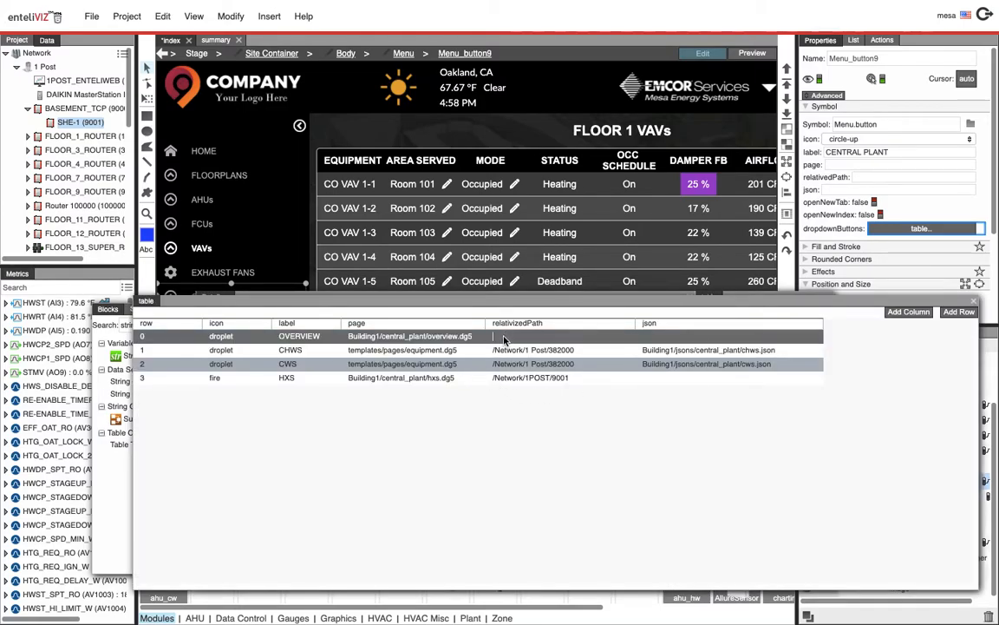
{"action": "right_click", "coordinate": [505, 338]}
{"action": "left_click", "coordinate": [536, 424]}
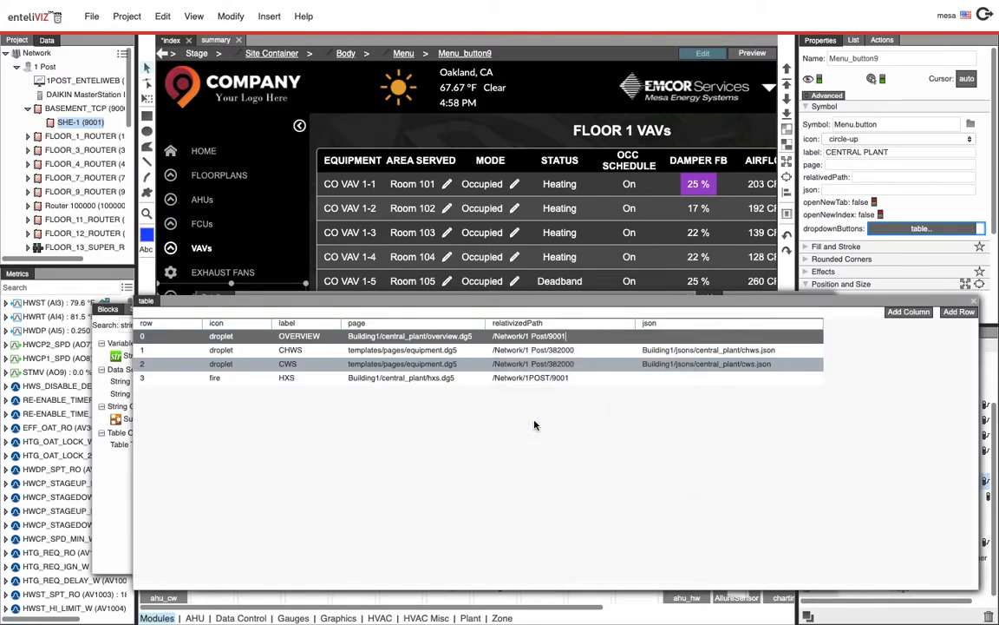
{"action": "triple_click", "coordinate": [517, 338]}
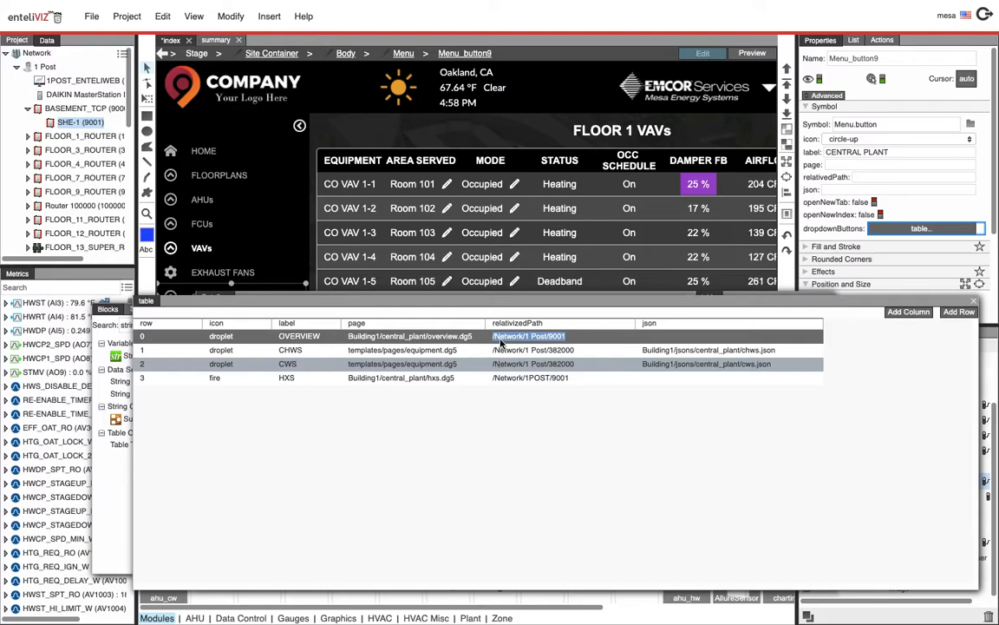
{"action": "key", "text": "BackSpace"}
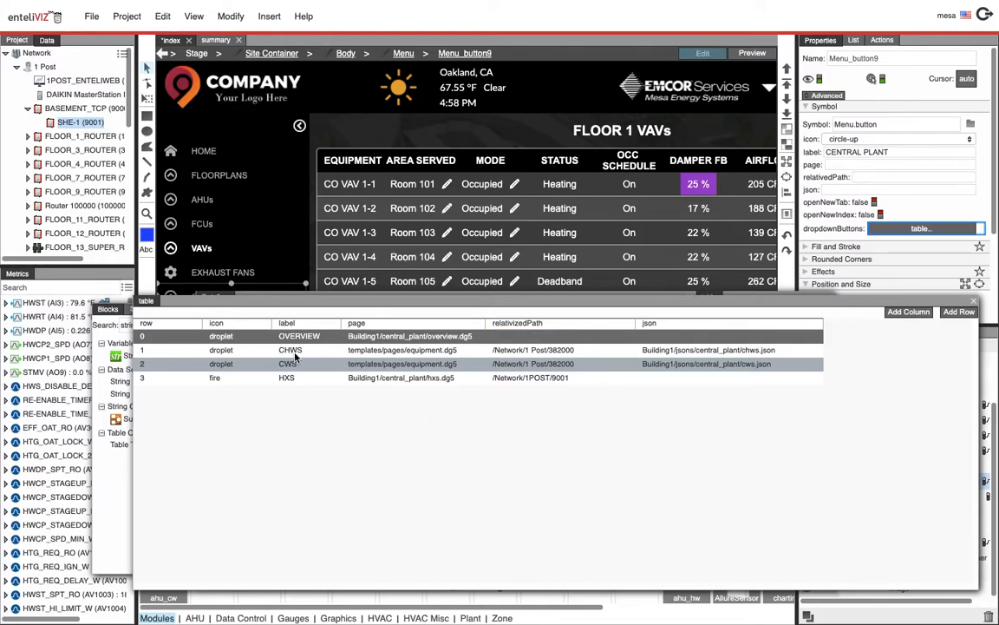
{"action": "left_click", "coordinate": [975, 304]}
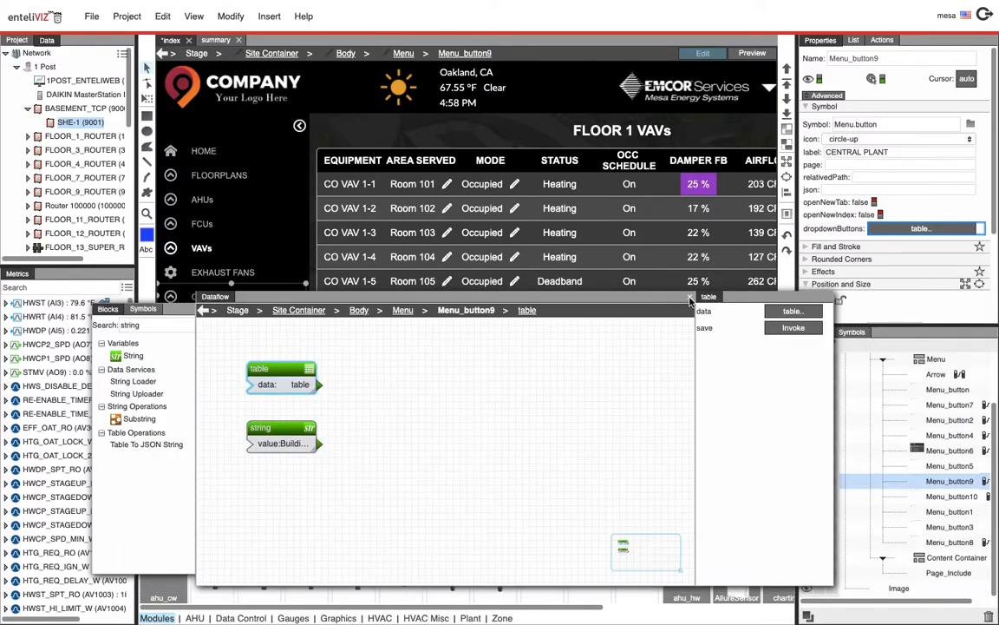
Switch to preview, expand the Central Plant dropdown and open the CHWS page
{"action": "left_click", "coordinate": [621, 269]}
{"action": "left_click", "coordinate": [752, 52]}
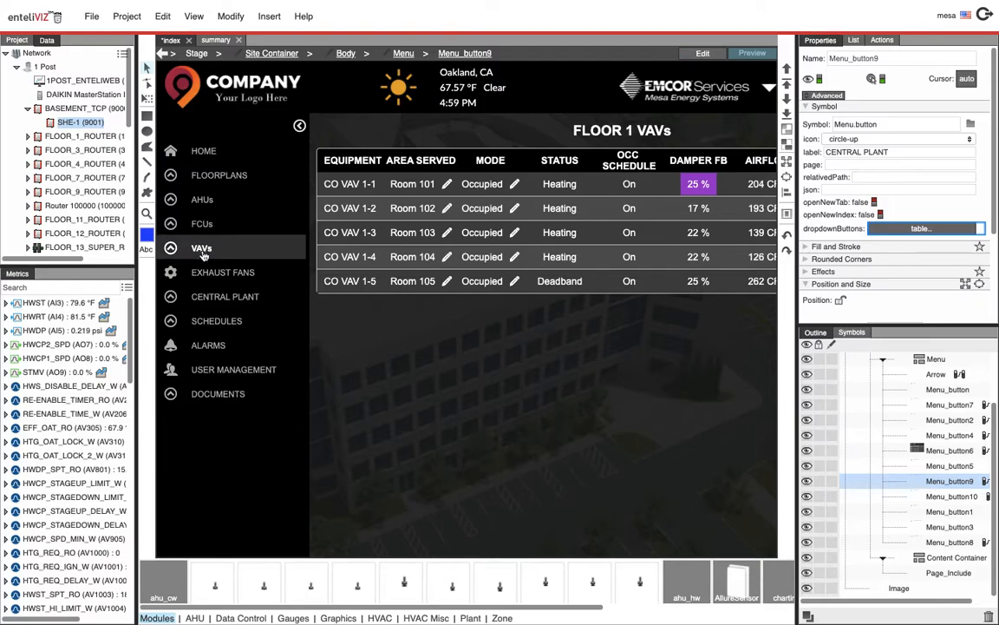
{"action": "left_click", "coordinate": [224, 296]}
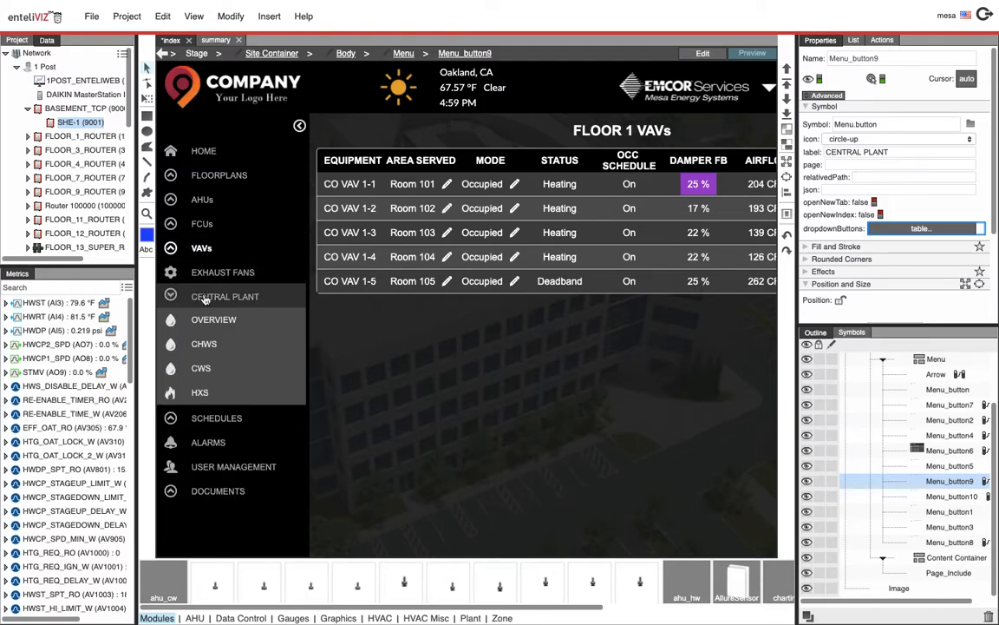
{"action": "left_click", "coordinate": [198, 345]}
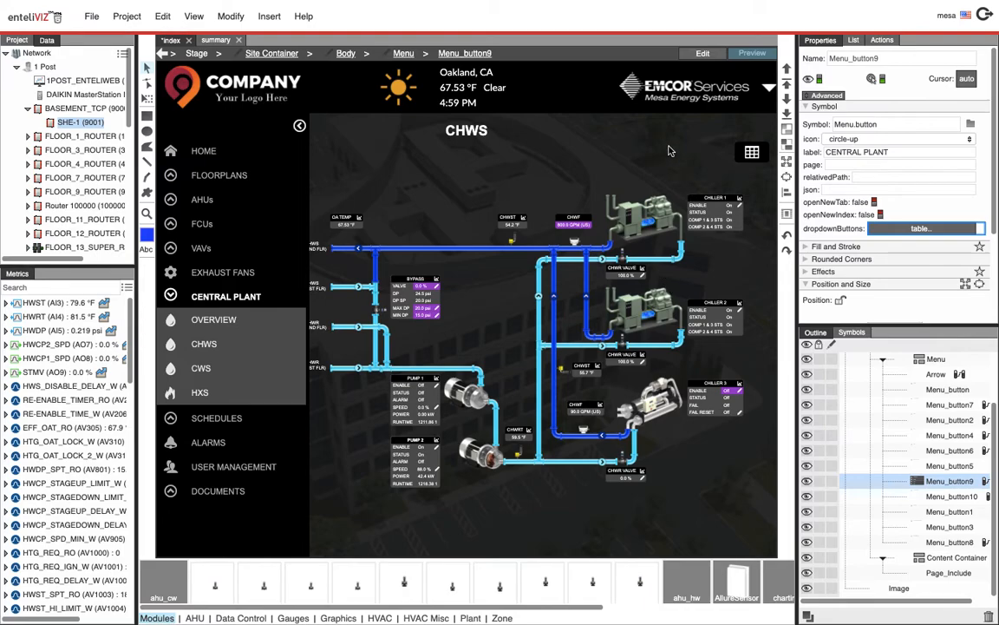
Return to edit mode, open the Central Plant button's dropdown buttons table through its binding source, review its rows, then close it
{"action": "left_click", "coordinate": [702, 56]}
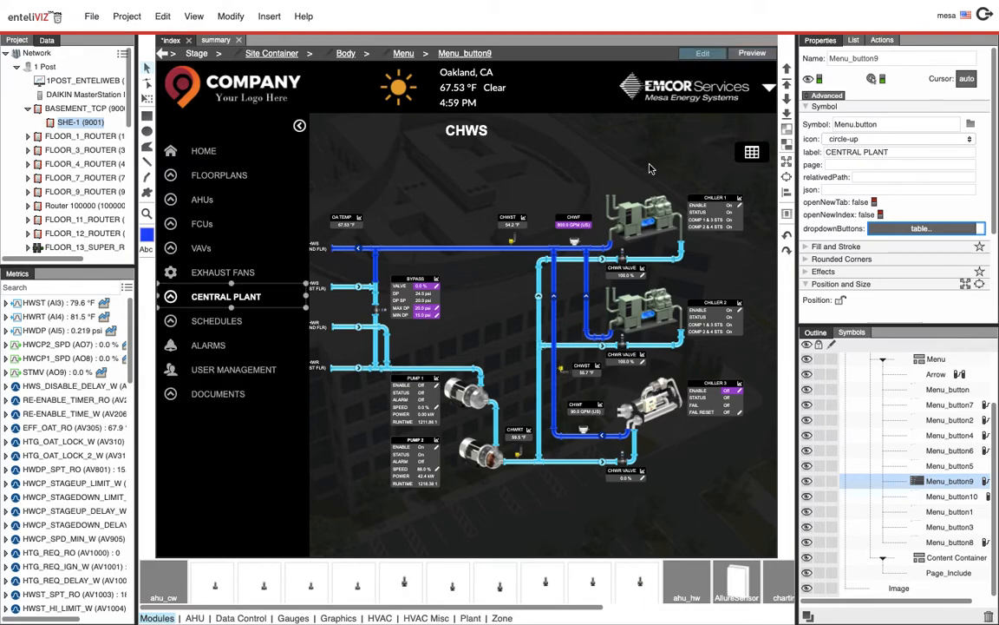
{"action": "right_click", "coordinate": [816, 229]}
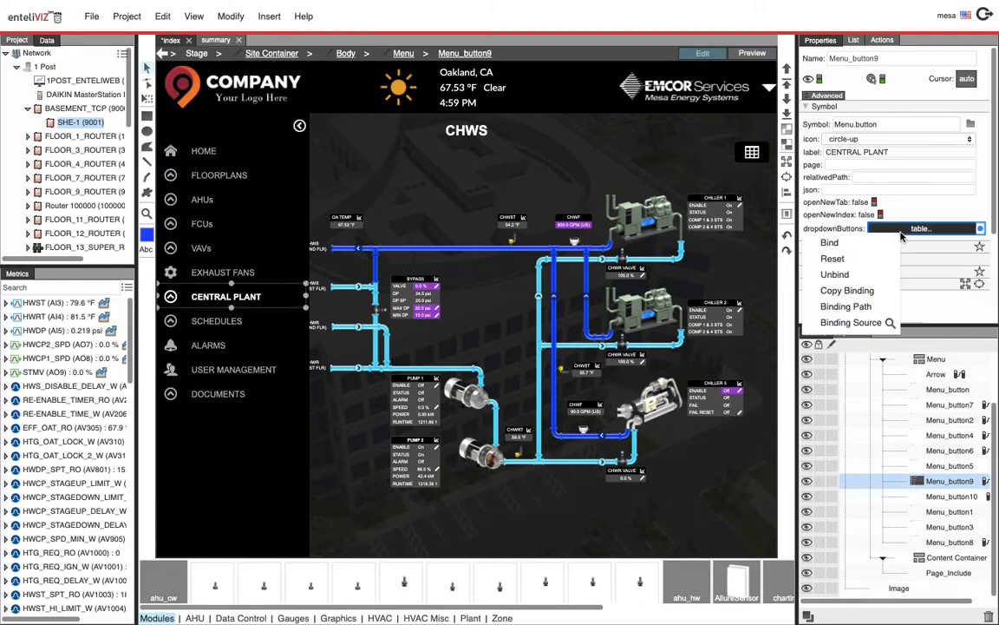
{"action": "left_click", "coordinate": [886, 325]}
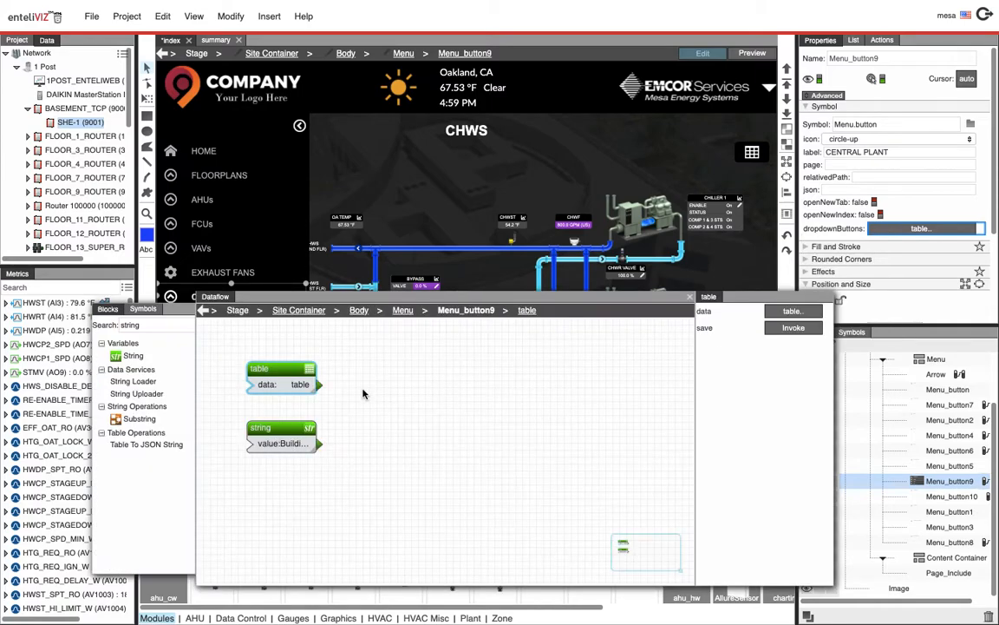
{"action": "left_click", "coordinate": [793, 310]}
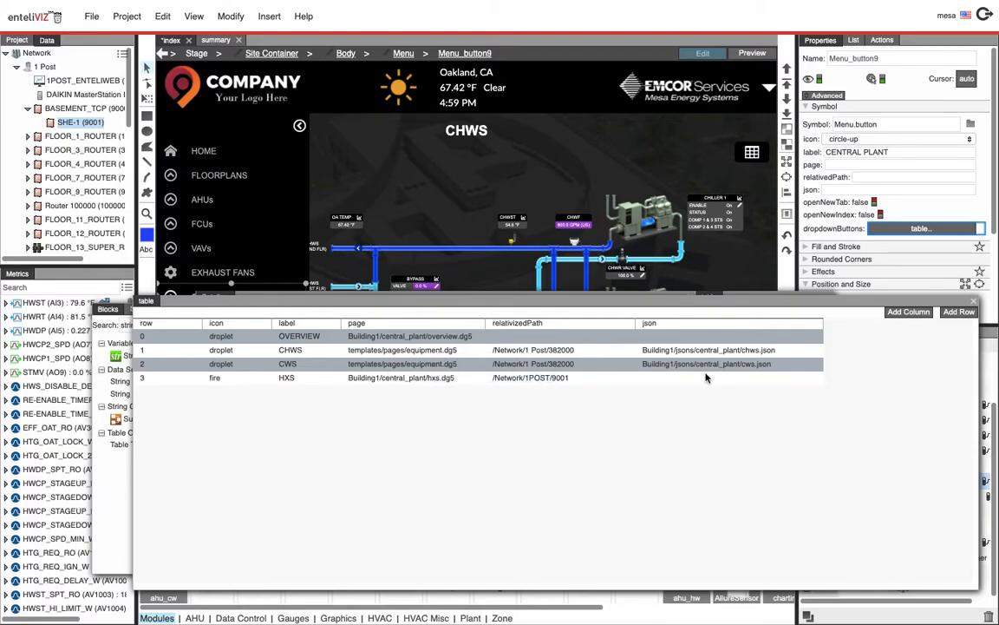
{"action": "left_click", "coordinate": [144, 351]}
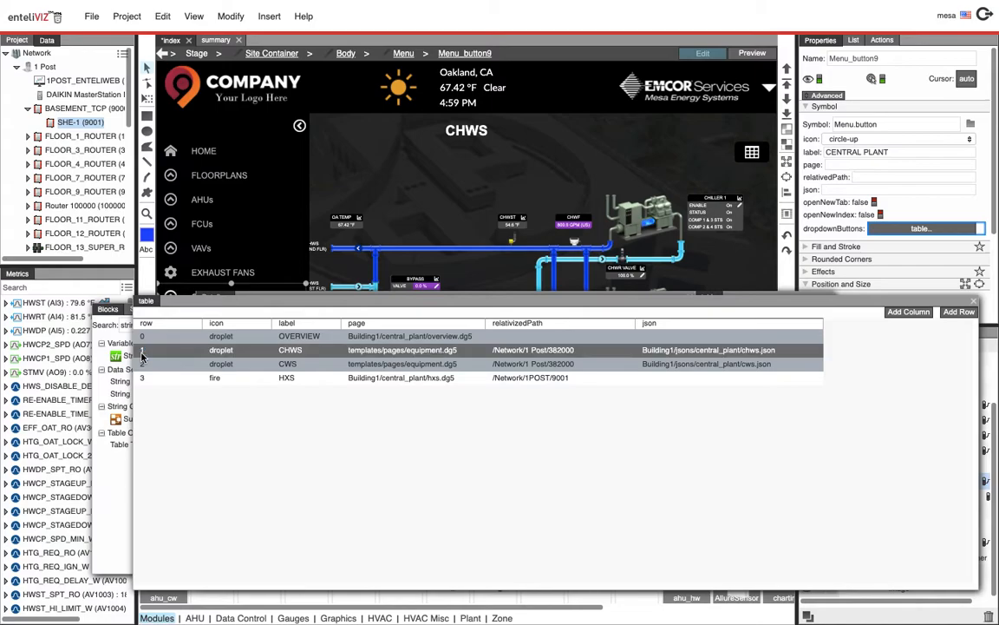
{"action": "left_click", "coordinate": [295, 365]}
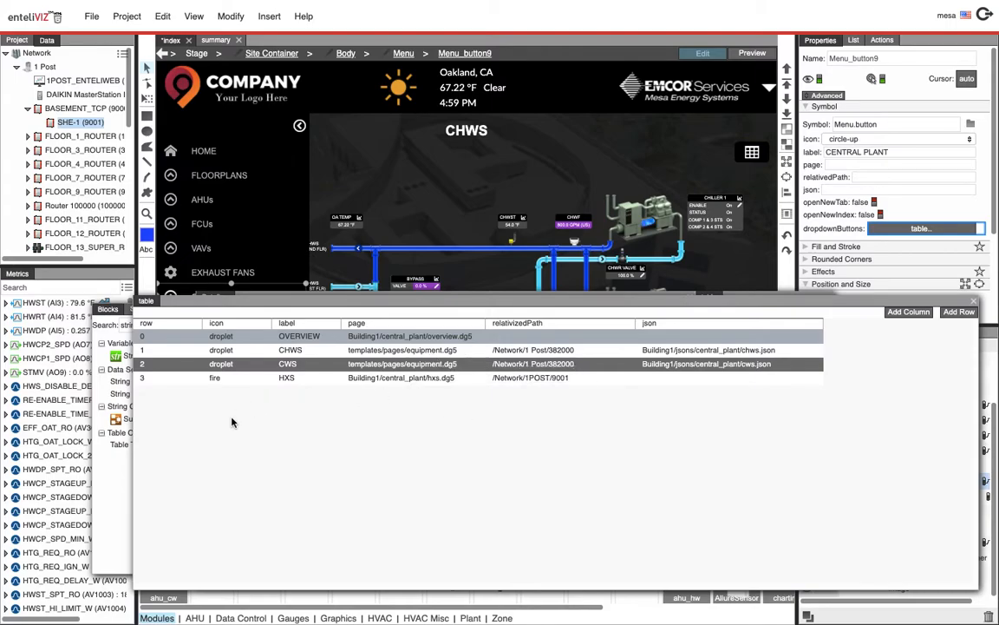
{"action": "left_click", "coordinate": [143, 380]}
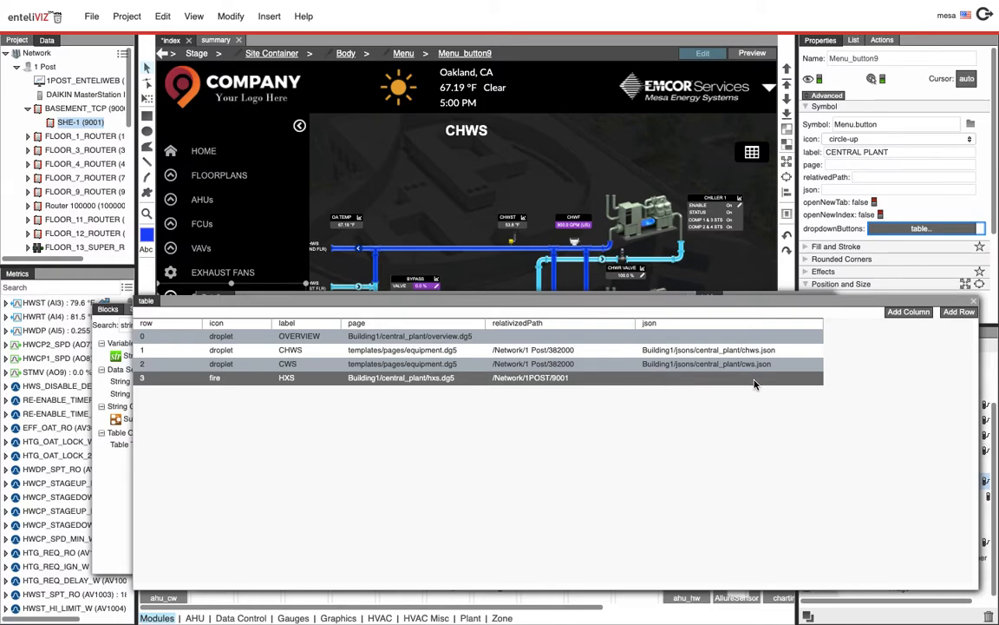
{"action": "double_click", "coordinate": [409, 385]}
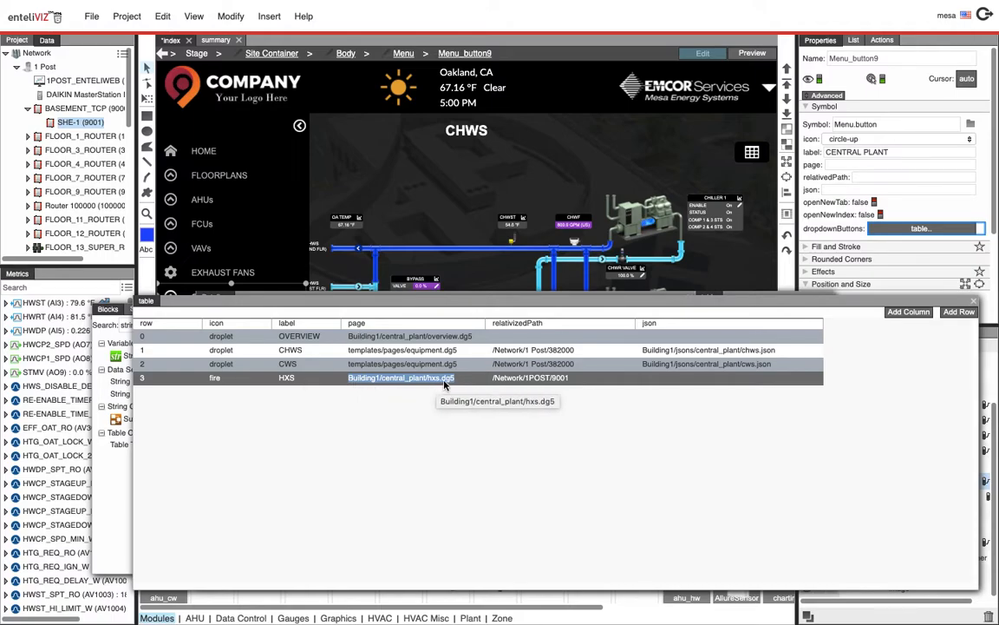
{"action": "left_click", "coordinate": [974, 302]}
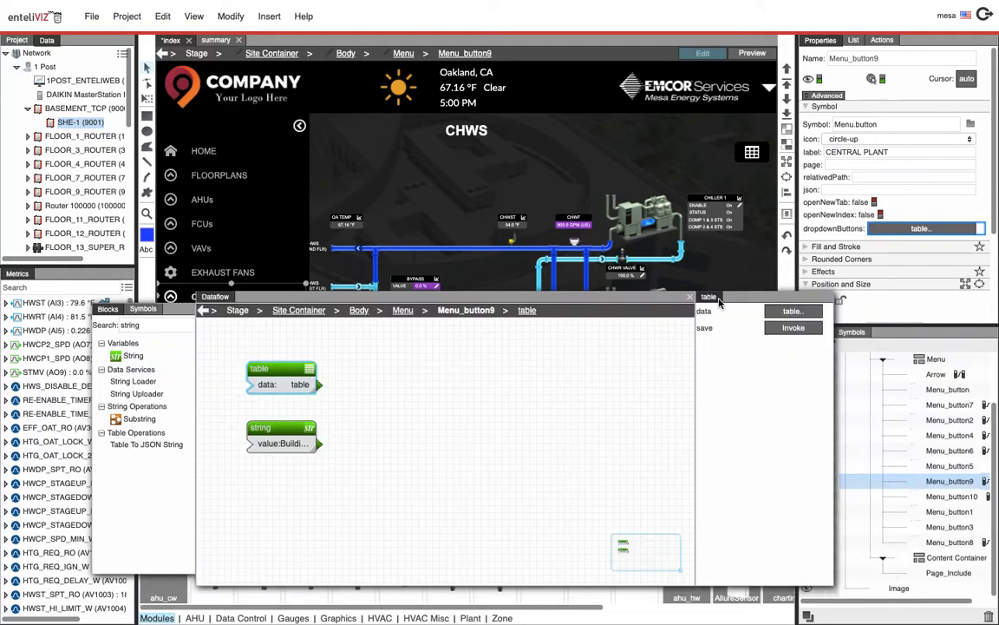
Close the dataflow window, expand the Schedules dropdown in preview, and select the Schedules button back in edit mode
{"action": "left_click", "coordinate": [691, 298]}
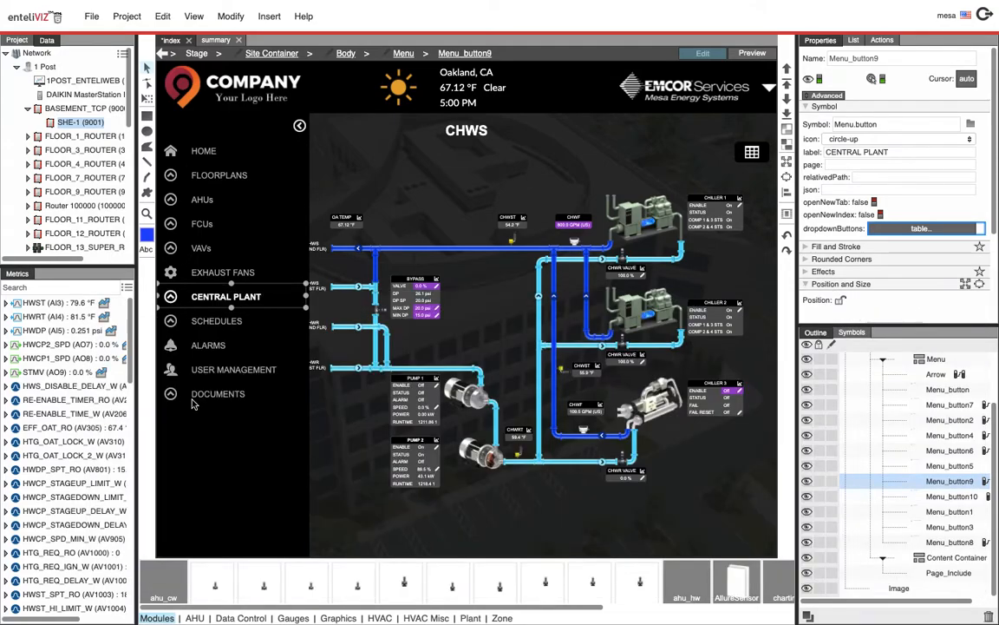
{"action": "left_click", "coordinate": [744, 55]}
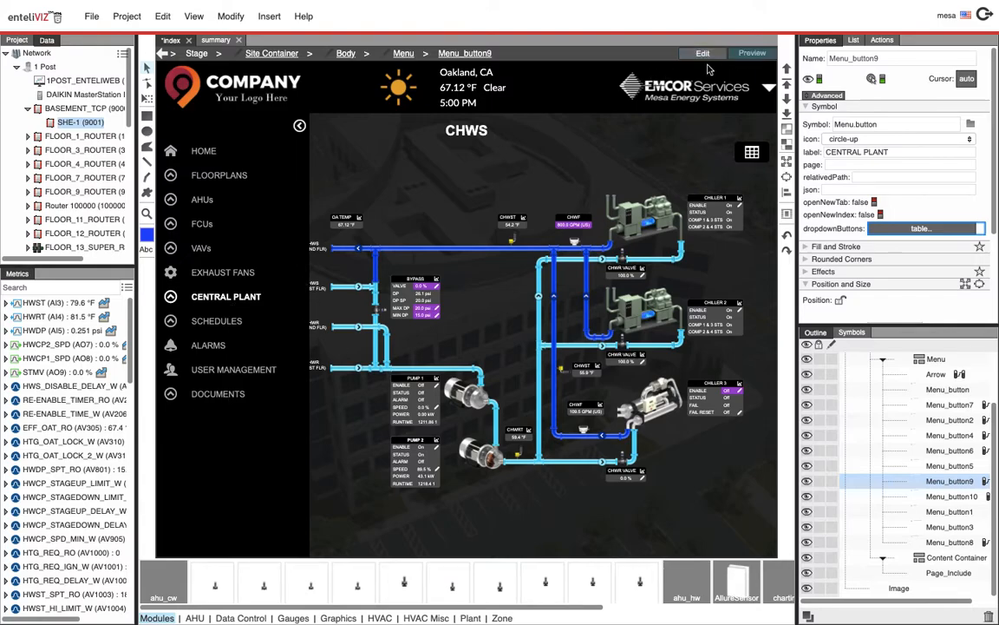
{"action": "left_click", "coordinate": [229, 325]}
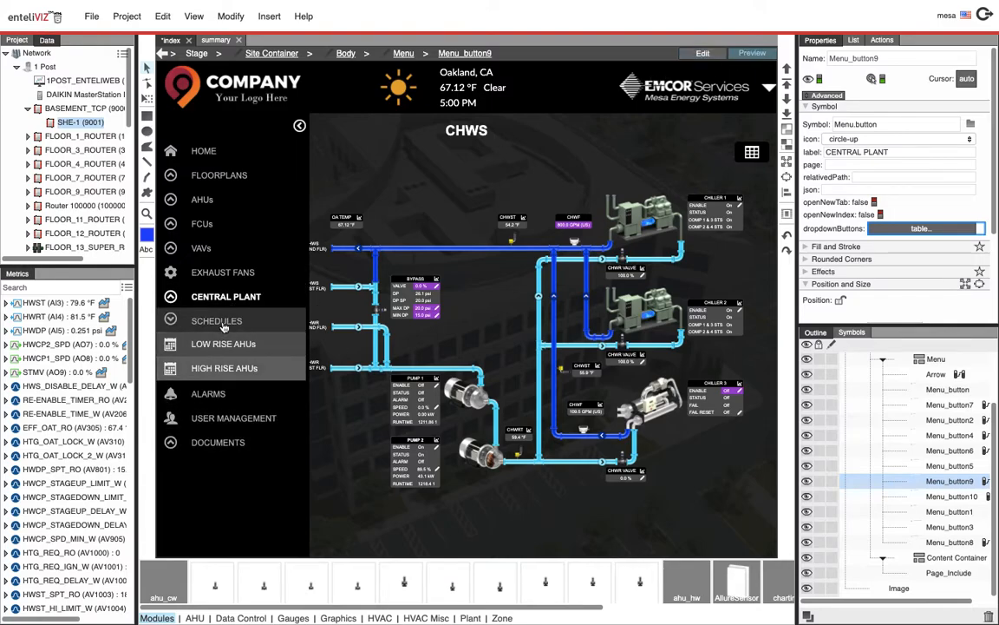
{"action": "left_click", "coordinate": [704, 56]}
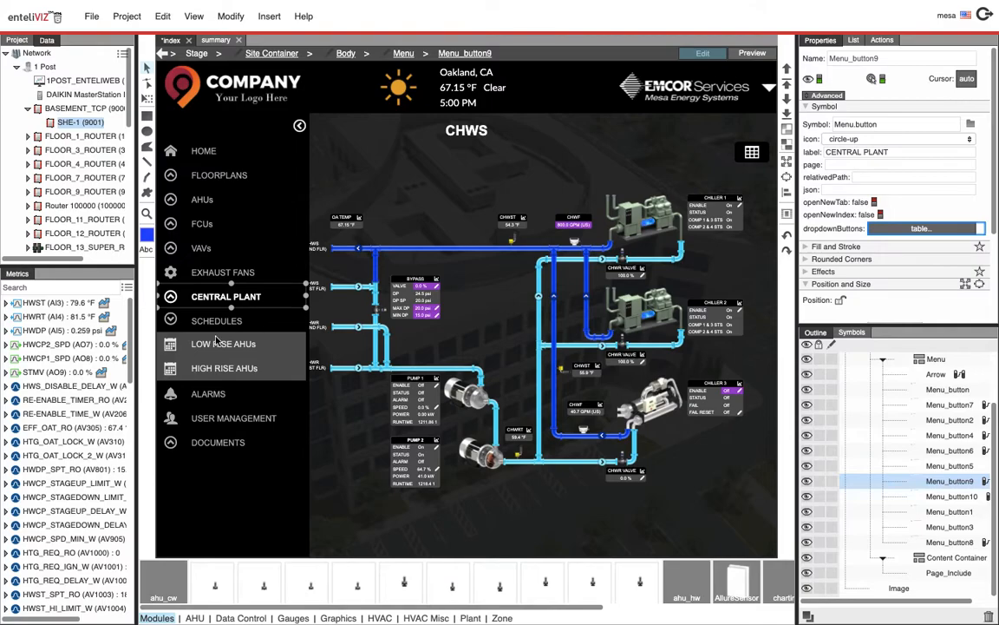
{"action": "left_click", "coordinate": [217, 340]}
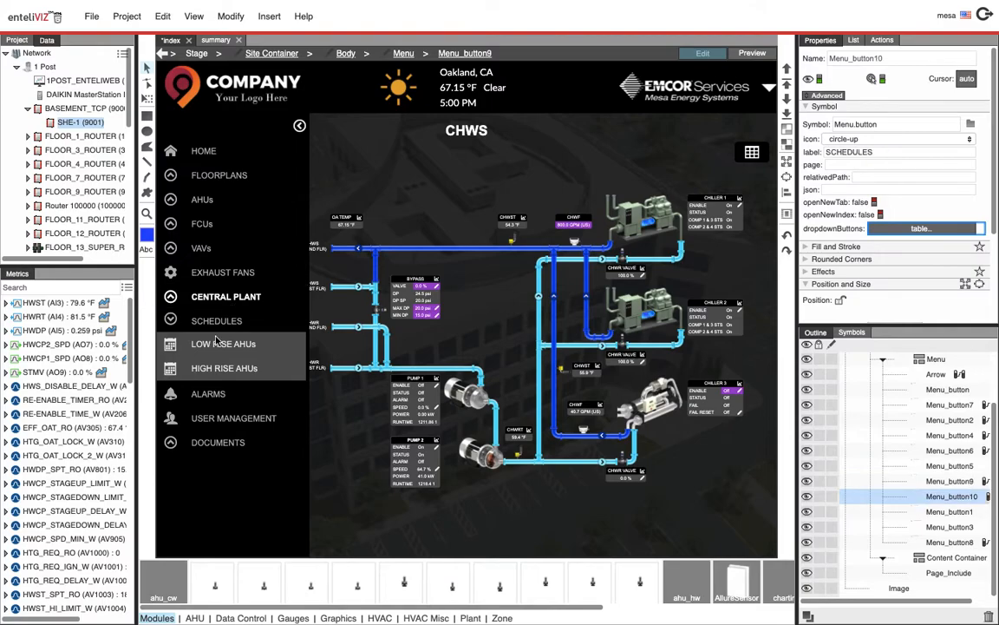
Open the Schedules button's dropdown buttons table through its binding source and widen its columns to read the rows
{"action": "left_click", "coordinate": [19, 40]}
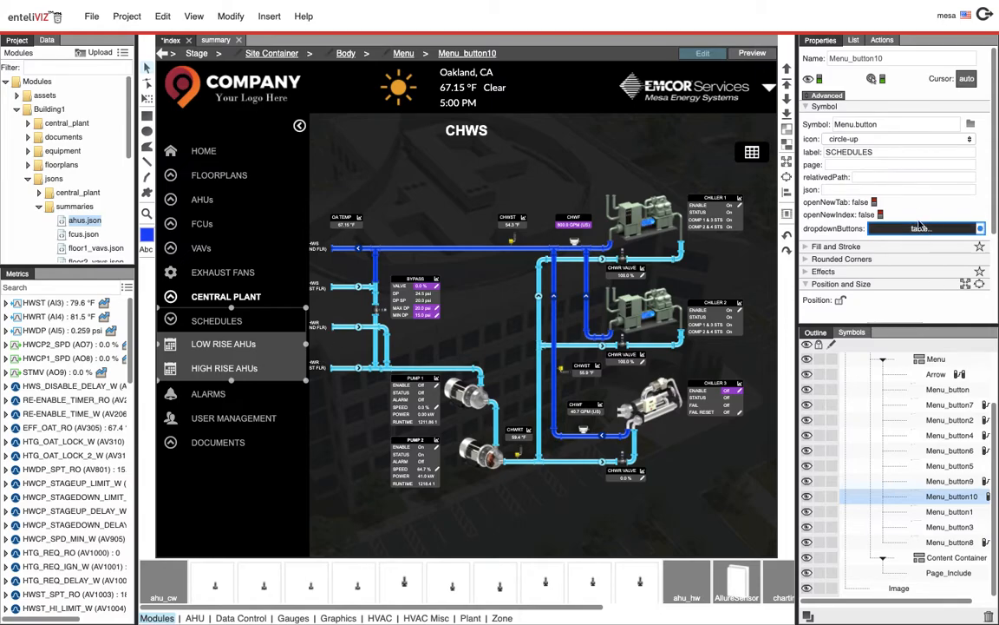
{"action": "right_click", "coordinate": [828, 230]}
{"action": "left_click", "coordinate": [902, 320]}
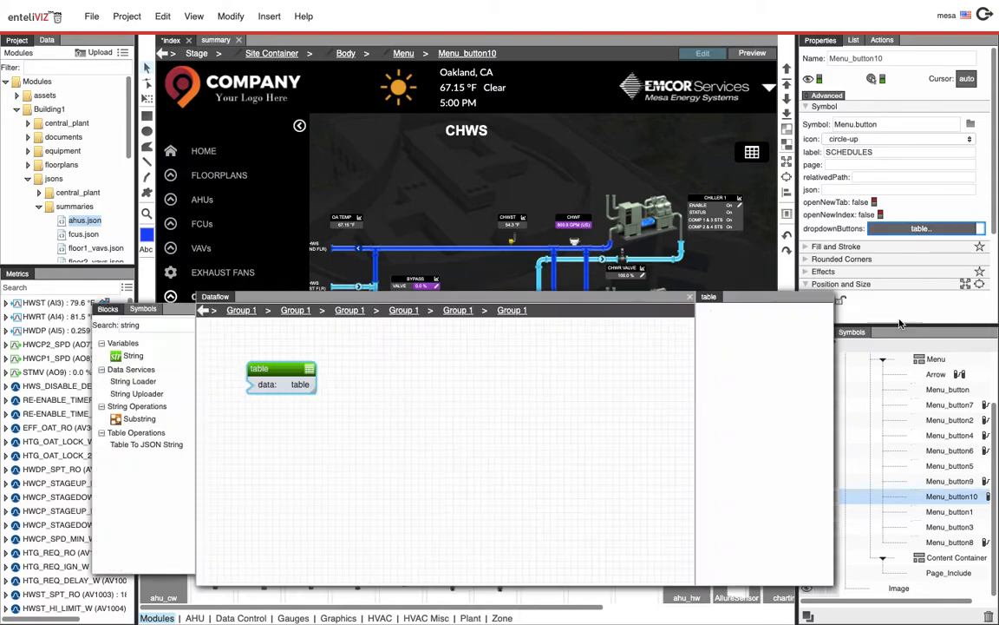
{"action": "left_click", "coordinate": [786, 314]}
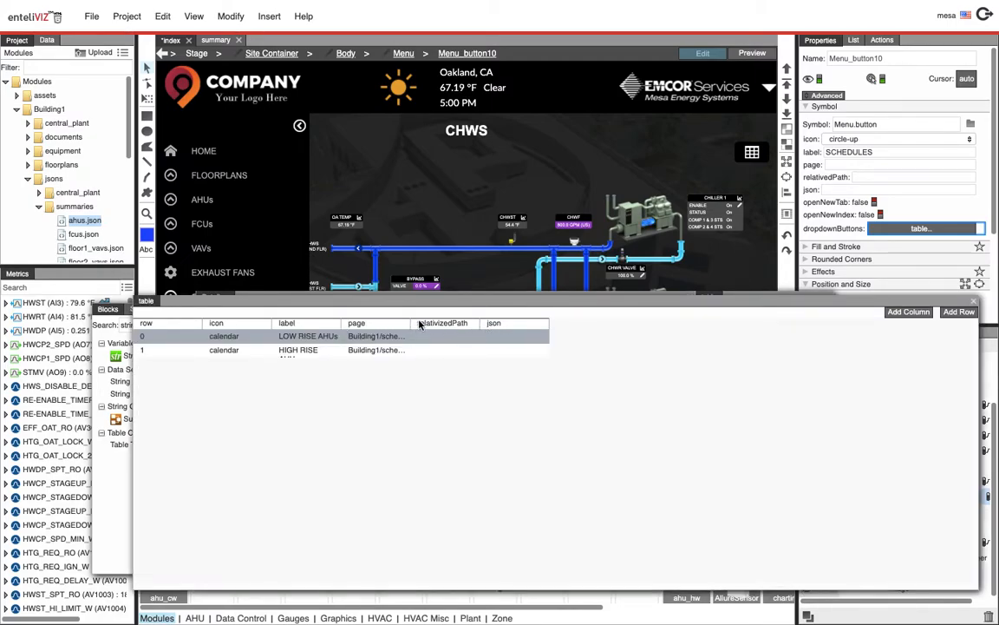
{"action": "left_click_drag", "start_coordinate": [421, 323], "coordinate": [506, 324]}
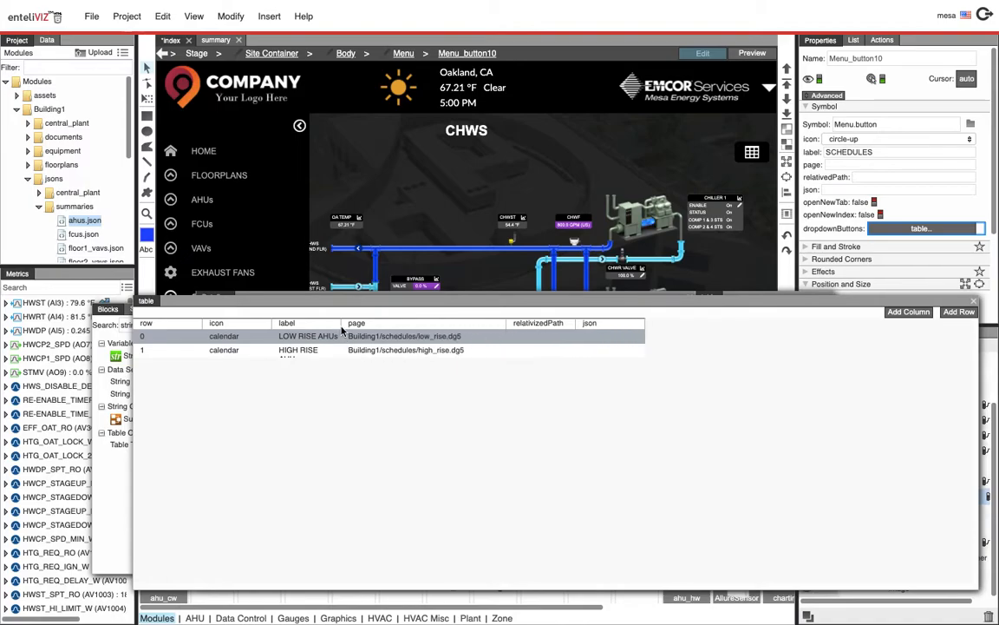
{"action": "left_click_drag", "start_coordinate": [344, 324], "coordinate": [381, 325]}
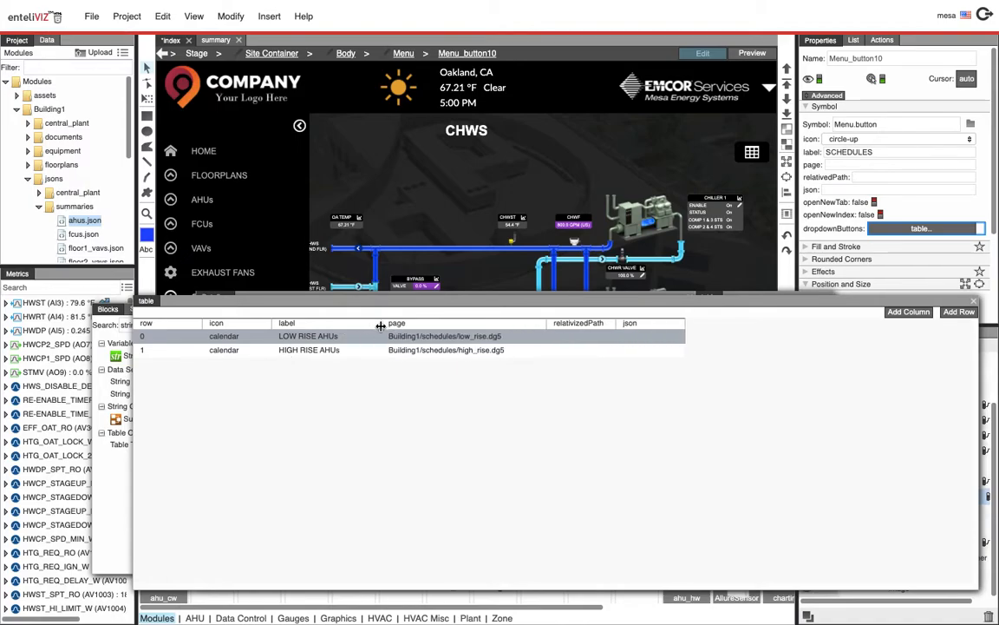
{"action": "left_click", "coordinate": [448, 339]}
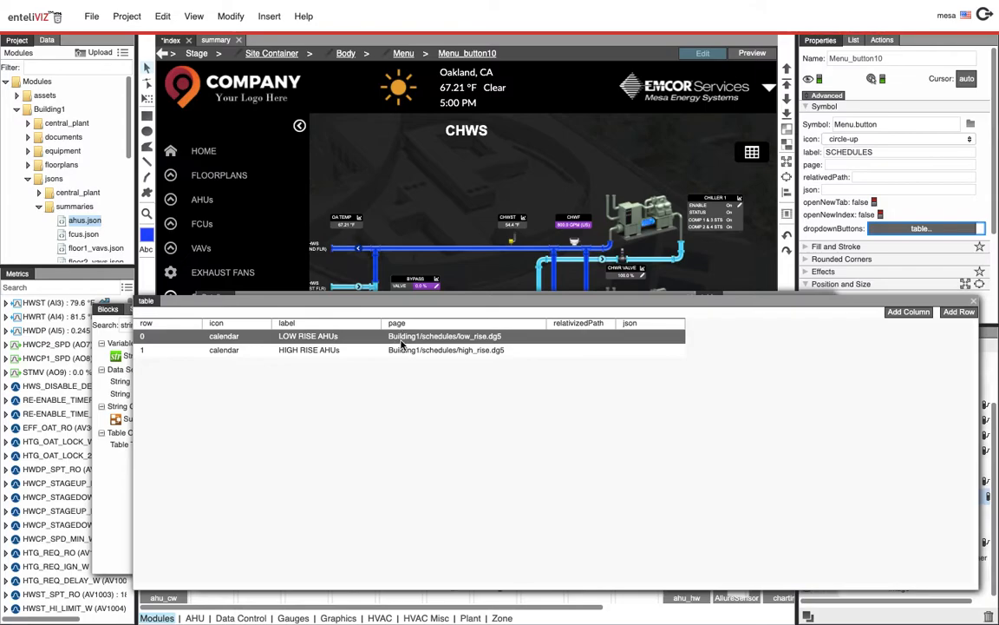
Close the Schedules dropdown buttons table and its dataflow window
{"action": "left_click", "coordinate": [400, 350]}
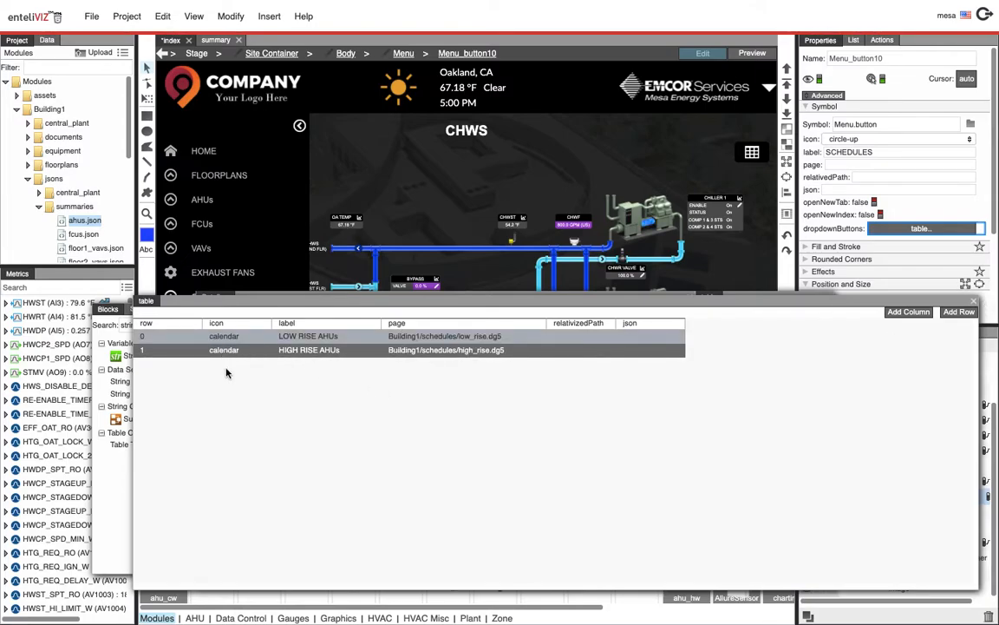
{"action": "left_click", "coordinate": [973, 302]}
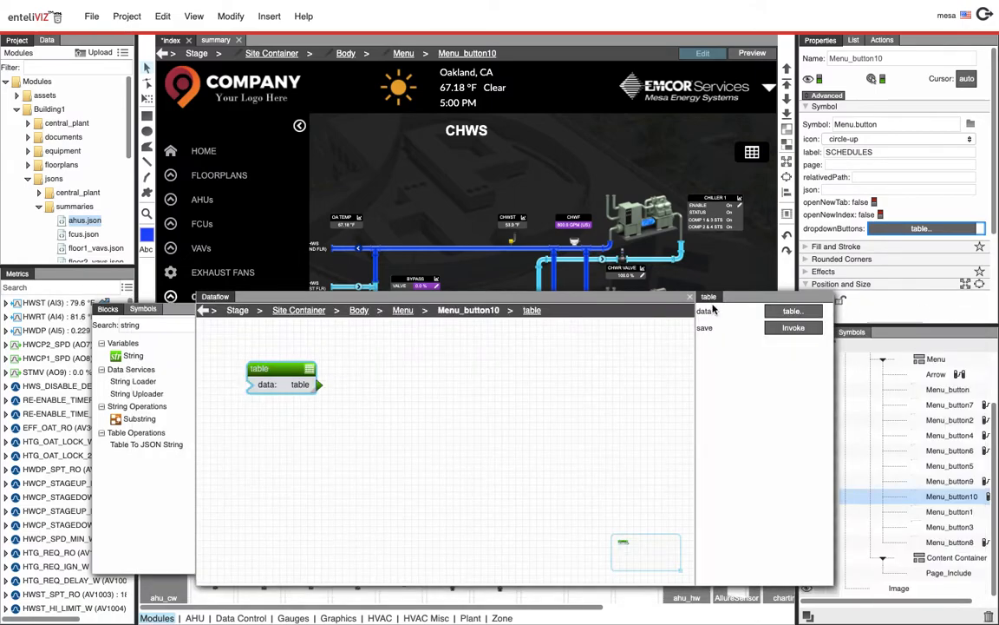
{"action": "left_click", "coordinate": [692, 300]}
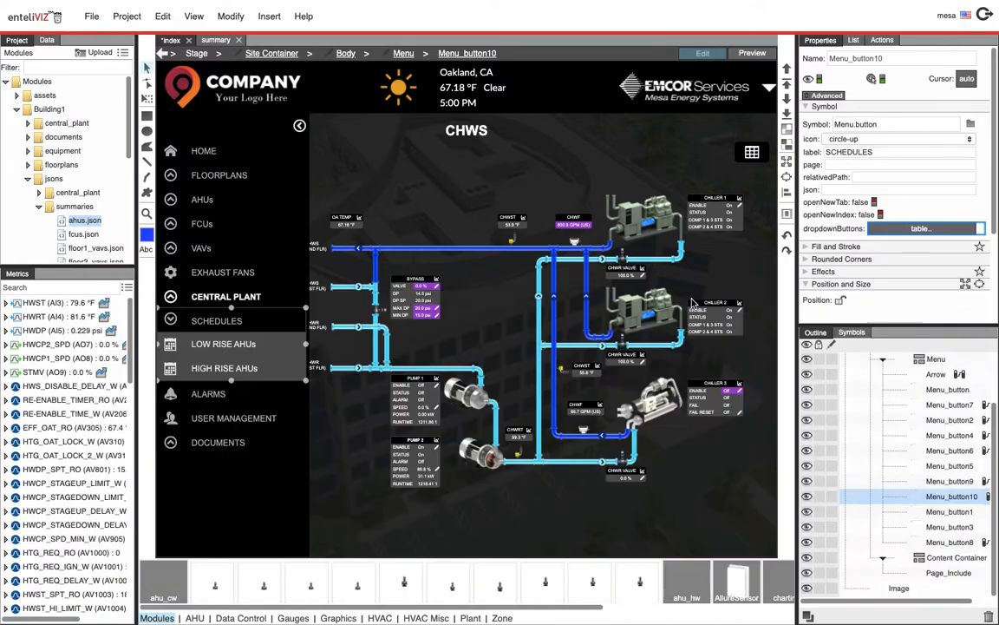
Browse the icon options available for the Schedules button without changing its icon
{"action": "left_click", "coordinate": [863, 141]}
{"action": "scroll", "coordinate": [846, 225], "scroll_direction": "down", "scroll_amount": 10}
{"action": "scroll", "coordinate": [857, 252], "scroll_direction": "down", "scroll_amount": 15}
{"action": "scroll", "coordinate": [854, 200], "scroll_direction": "up", "scroll_amount": 20}
{"action": "scroll", "coordinate": [854, 217], "scroll_direction": "down", "scroll_amount": 10}
{"action": "scroll", "coordinate": [858, 251], "scroll_direction": "up", "scroll_amount": 20}
{"action": "scroll", "coordinate": [859, 271], "scroll_direction": "up", "scroll_amount": 10}
{"action": "left_click", "coordinate": [859, 271]}
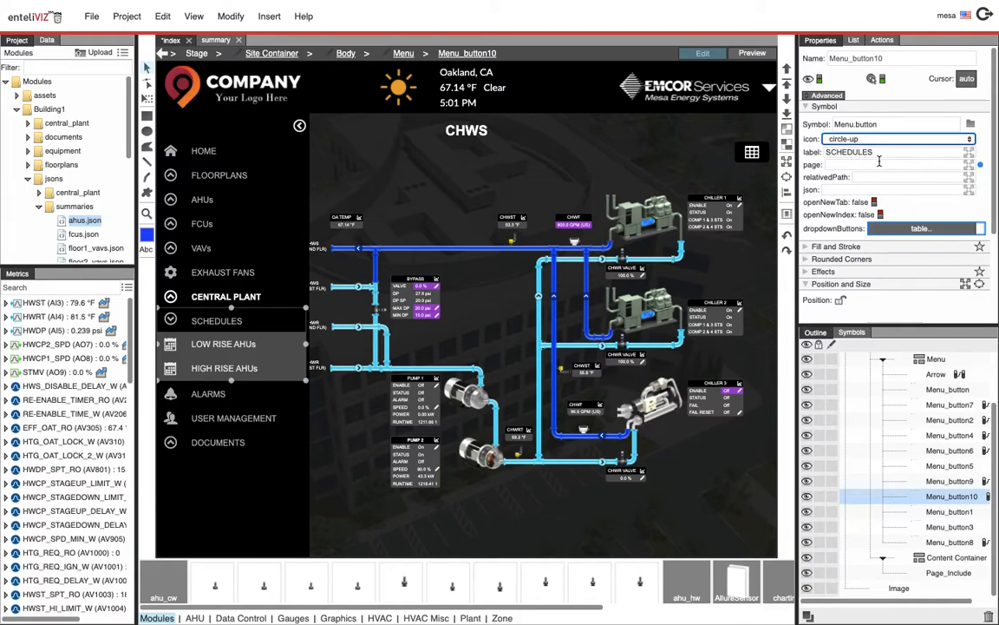
{"action": "left_click", "coordinate": [871, 142]}
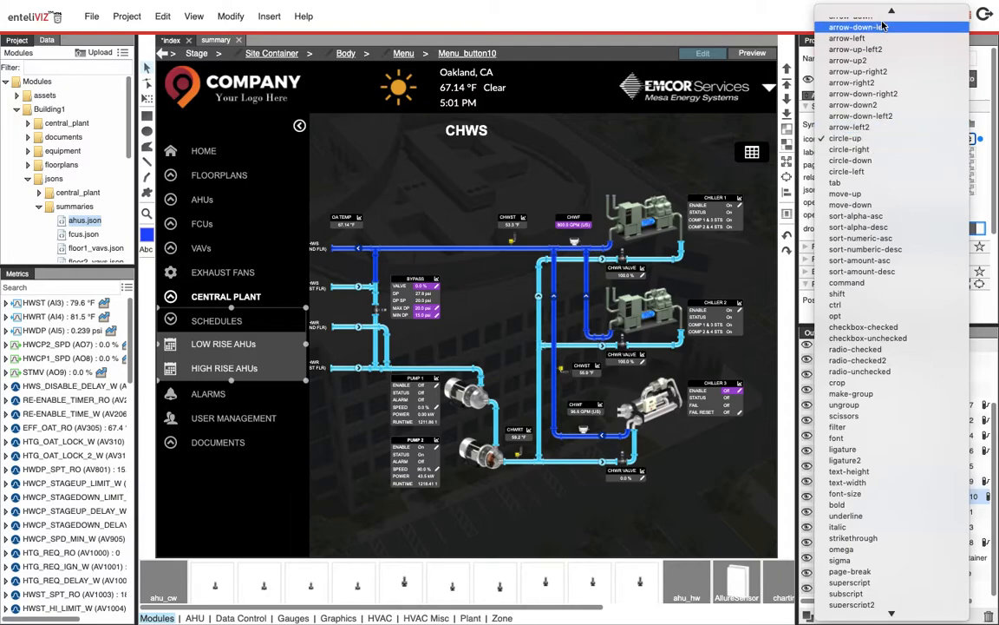
{"action": "mouse_move", "coordinate": [891, 617]}
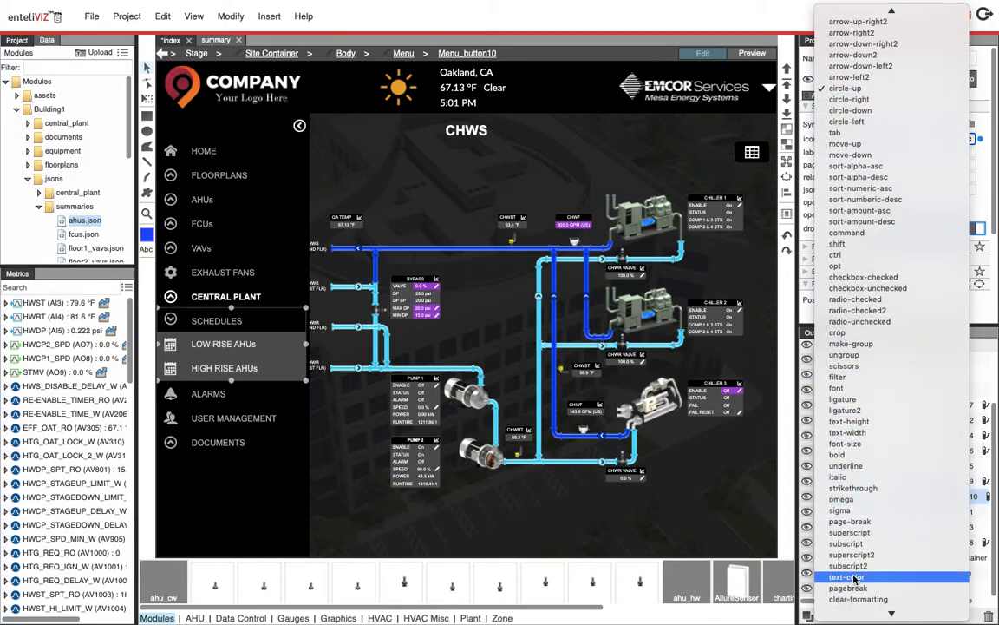
{"action": "left_click", "coordinate": [684, 15]}
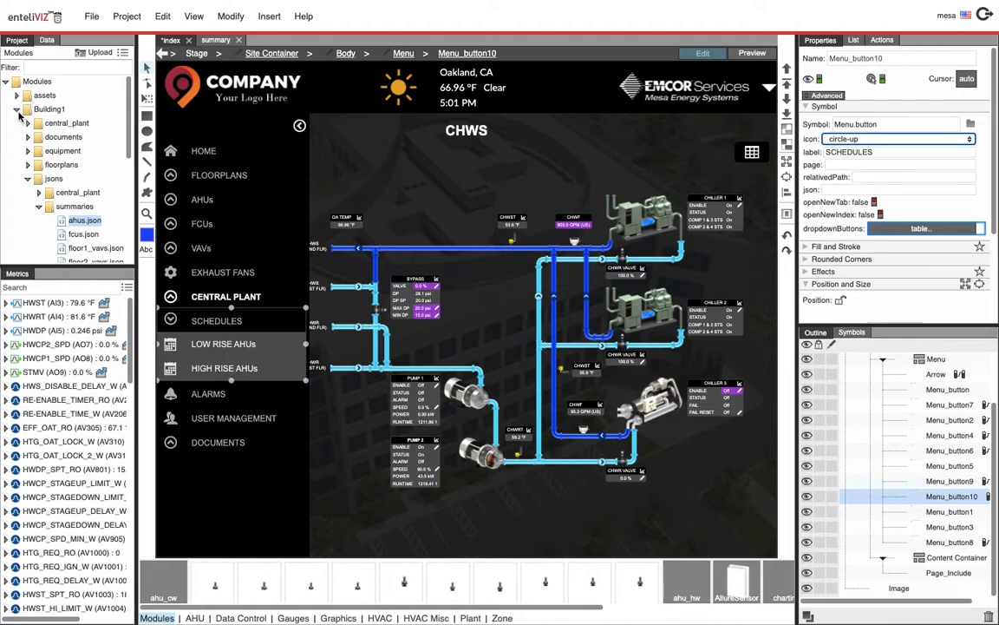
Open icoMoonManual.dg5 from the fonts folder and preview it to see the available icon names
{"action": "left_click", "coordinate": [17, 110]}
{"action": "left_click", "coordinate": [37, 124]}
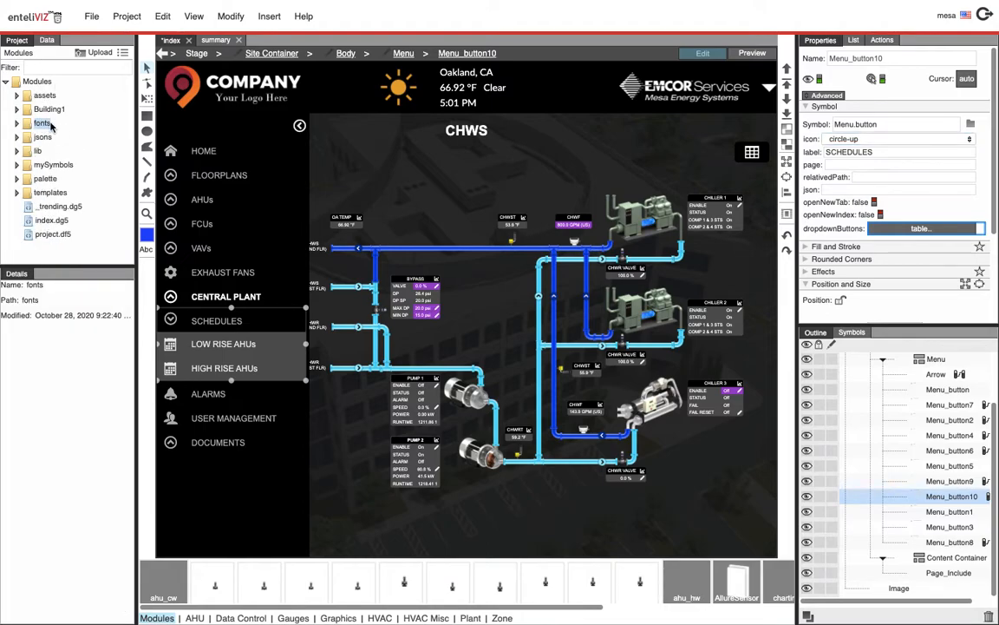
{"action": "left_click", "coordinate": [17, 124]}
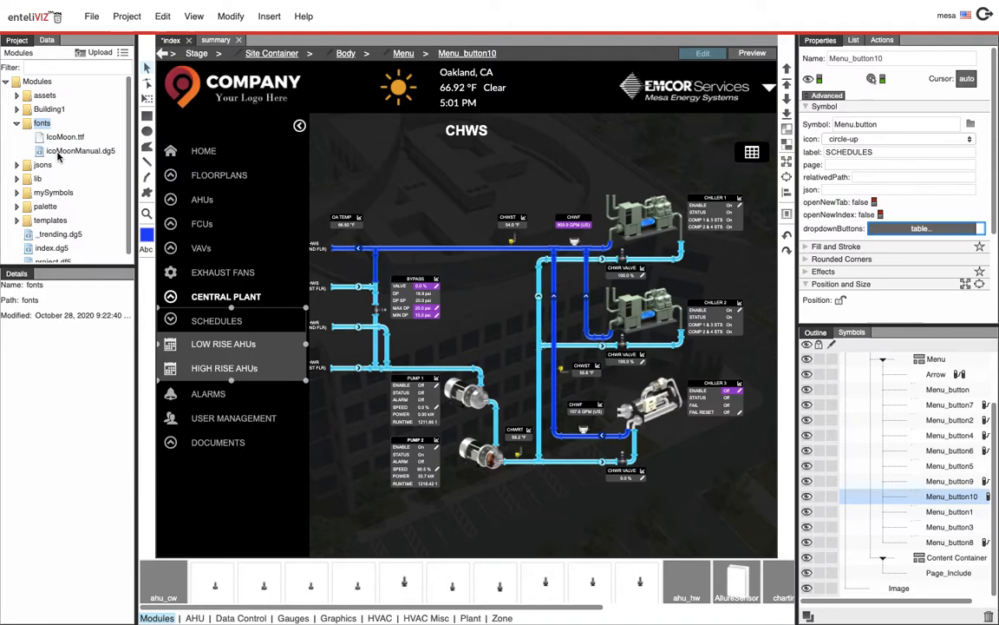
{"action": "double_click", "coordinate": [59, 153]}
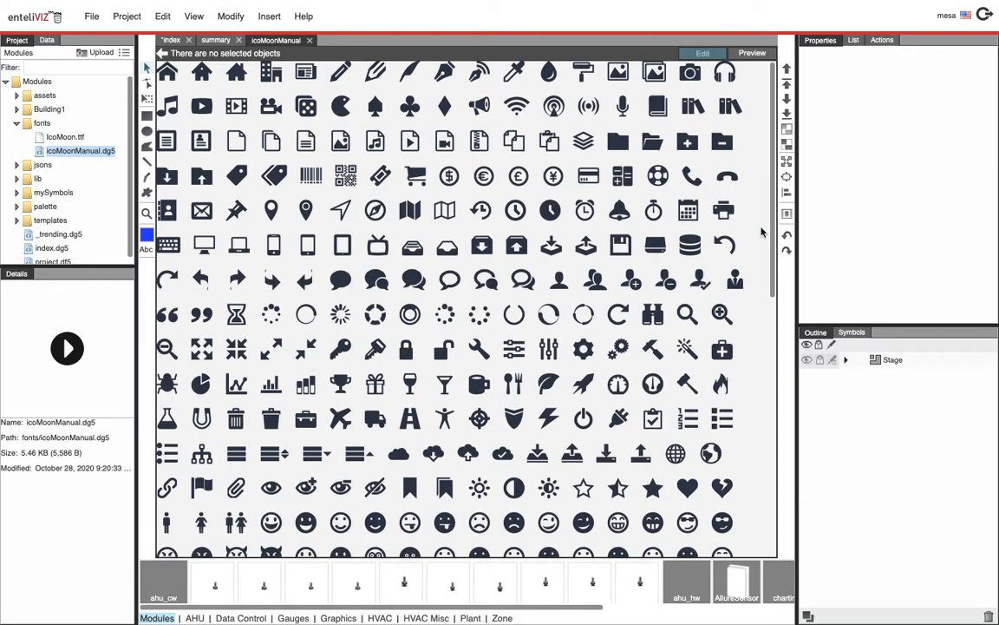
{"action": "left_click", "coordinate": [752, 53]}
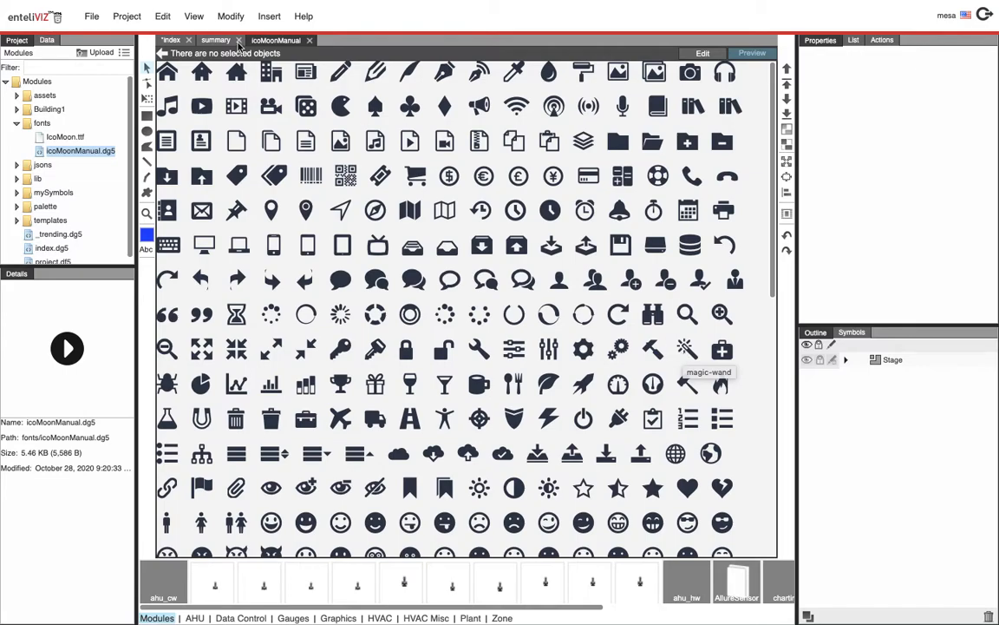
Return to the index page and review the Schedules button's icon list again
{"action": "left_click", "coordinate": [174, 41]}
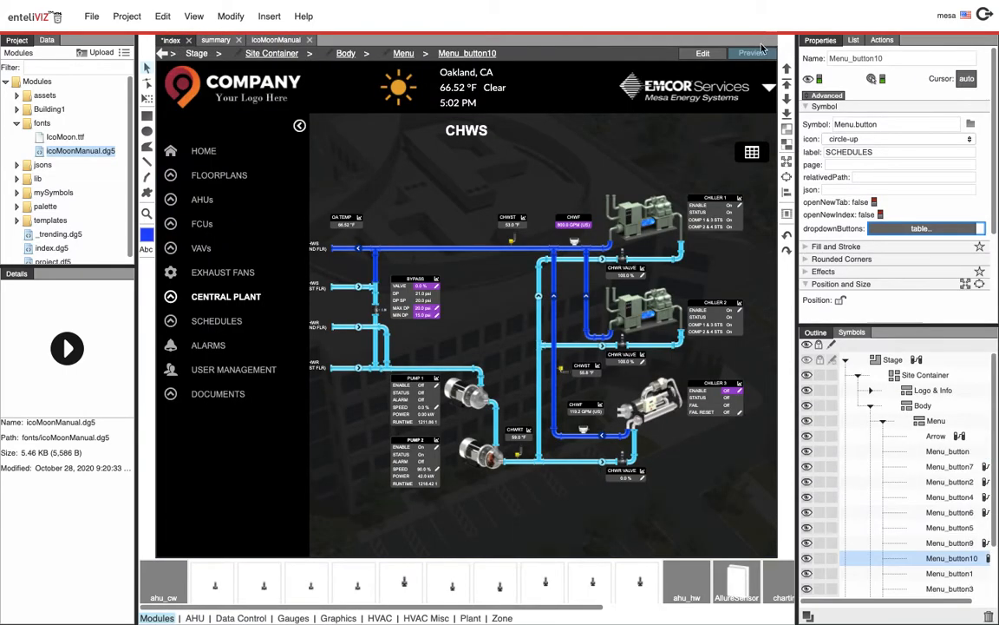
{"action": "left_click", "coordinate": [857, 139]}
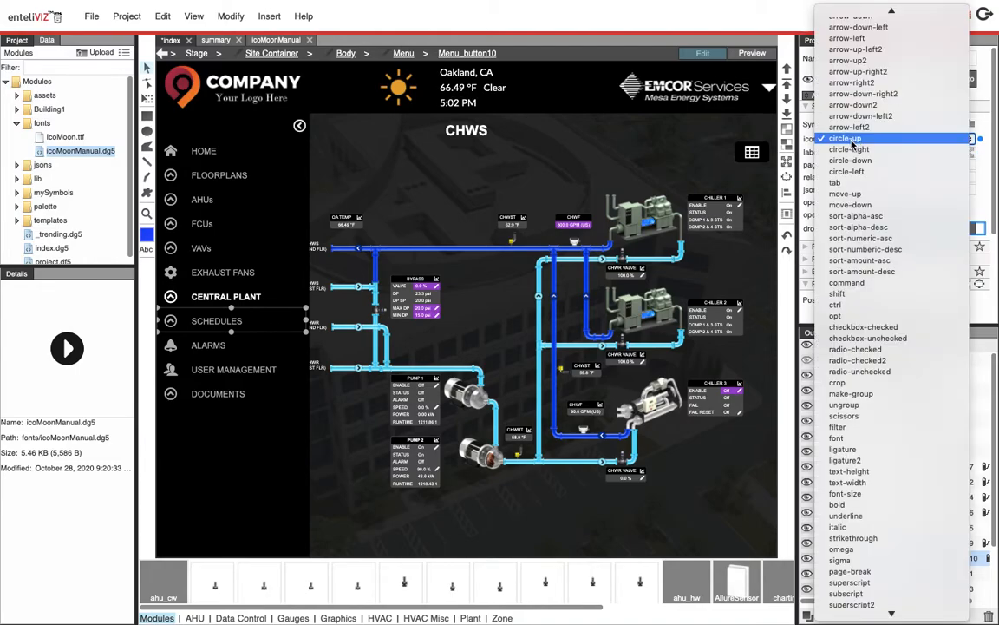
{"action": "left_click", "coordinate": [728, 120]}
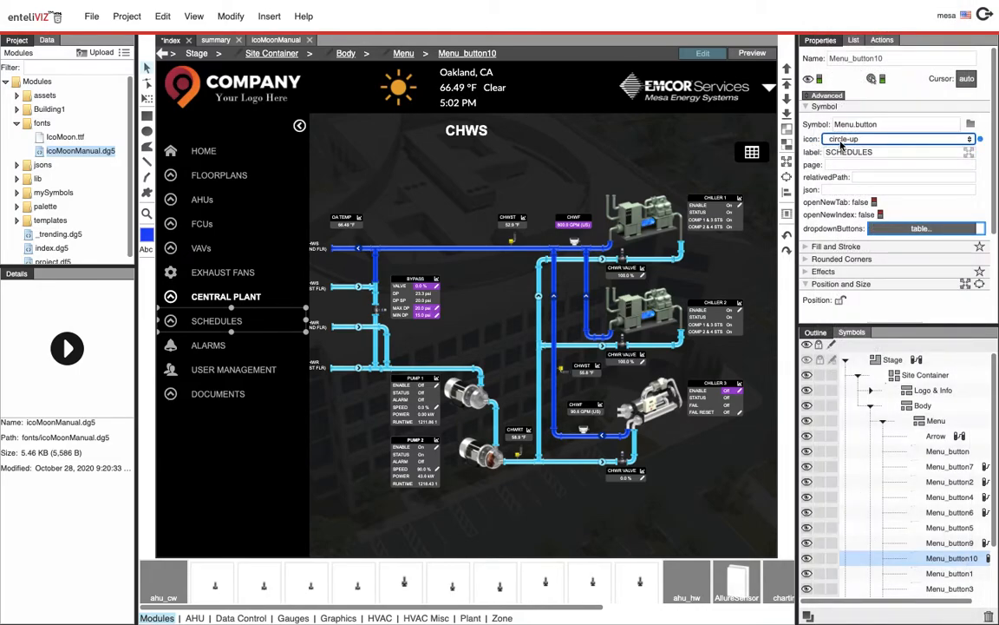
{"action": "left_click", "coordinate": [859, 139]}
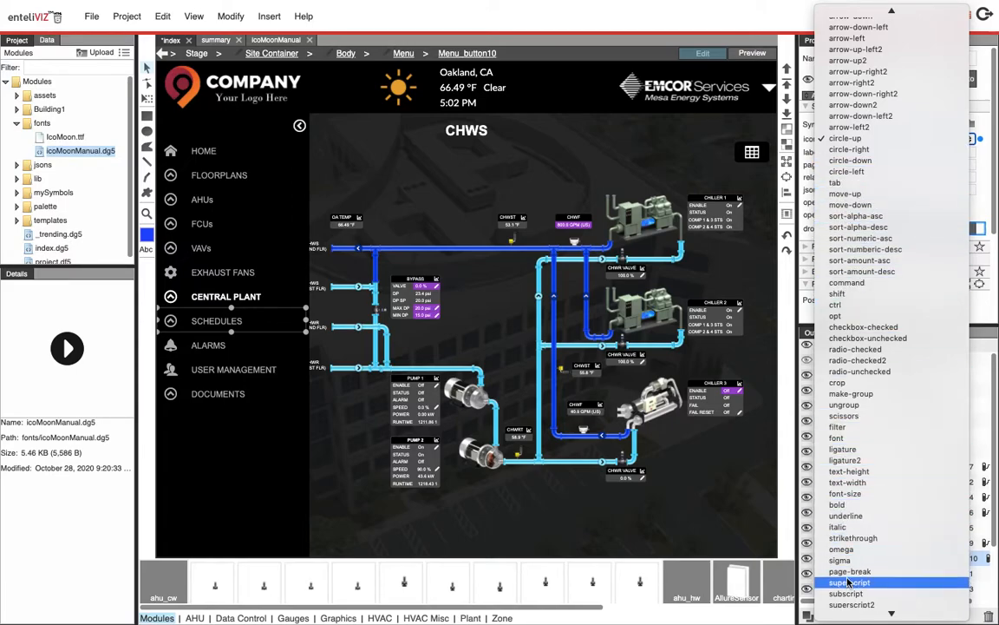
{"action": "left_click", "coordinate": [709, 19]}
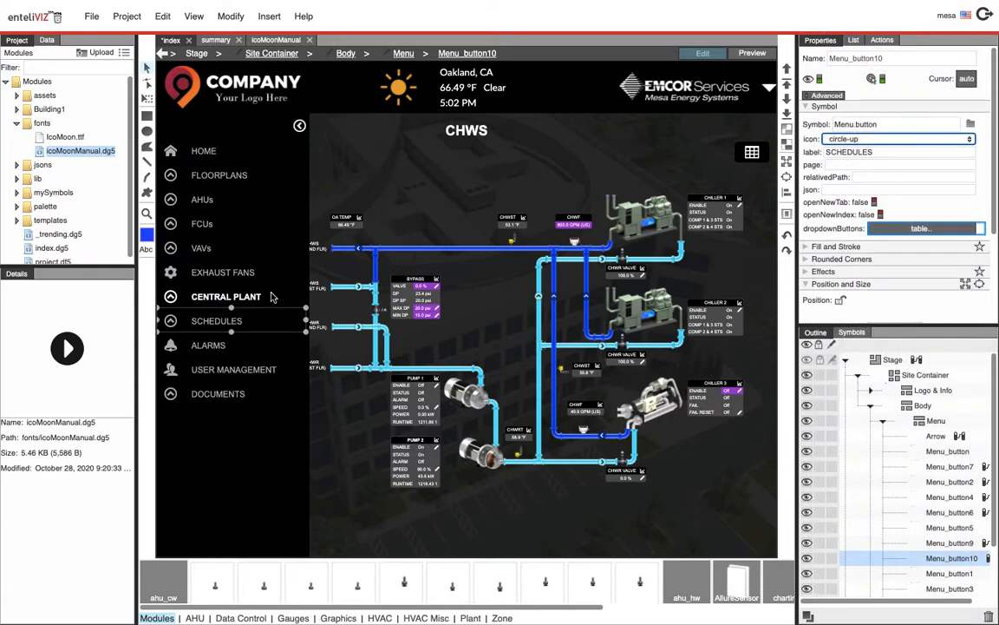
Preview the Alarms page, then select the Alarms button in edit mode and inspect its page property
{"action": "left_click", "coordinate": [755, 54]}
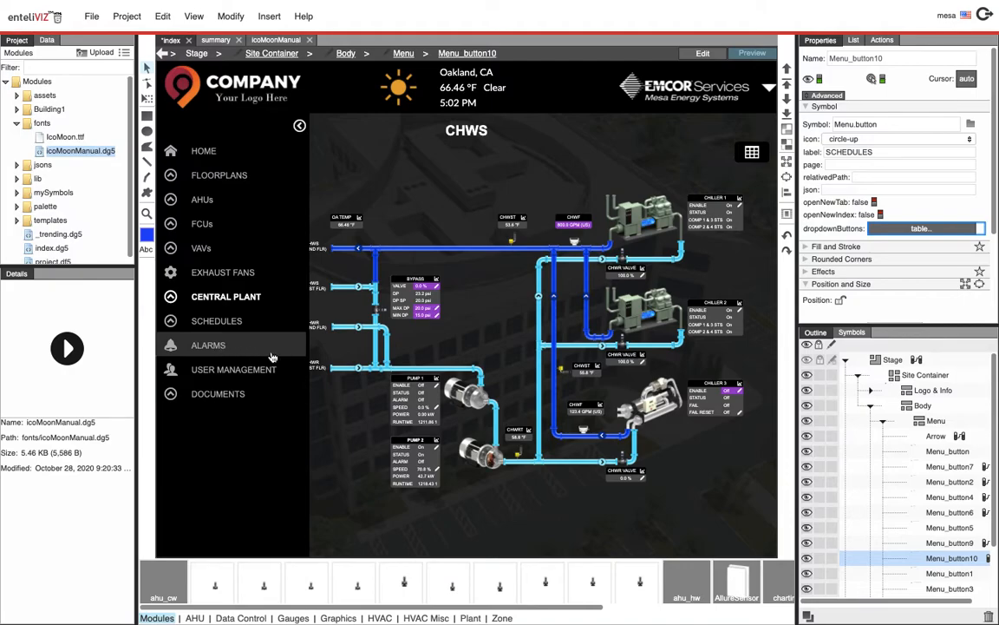
{"action": "left_click", "coordinate": [241, 347]}
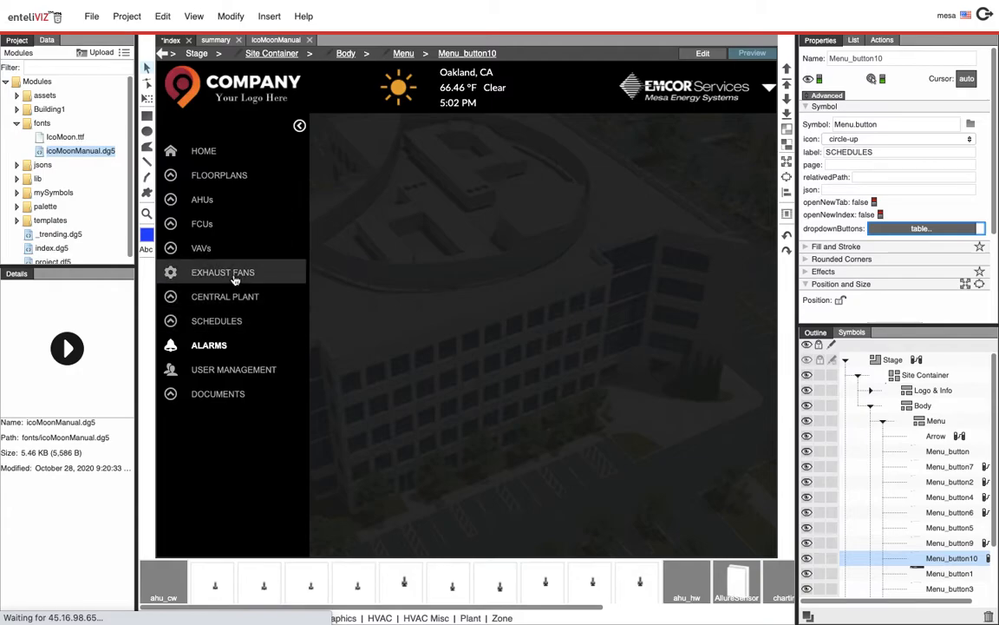
{"action": "left_click", "coordinate": [702, 53]}
{"action": "left_click", "coordinate": [232, 349]}
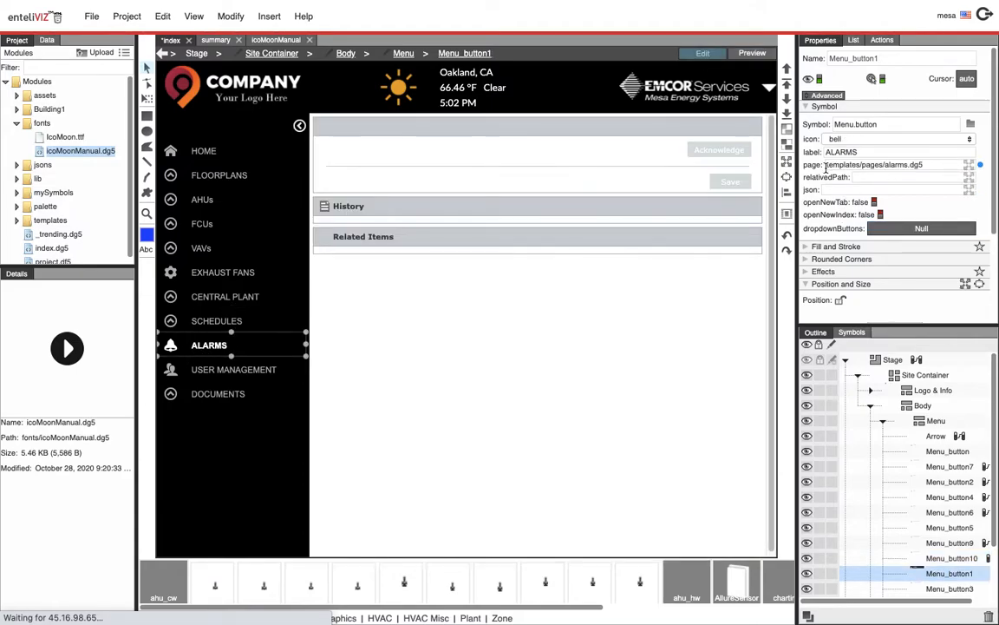
{"action": "left_click", "coordinate": [836, 165]}
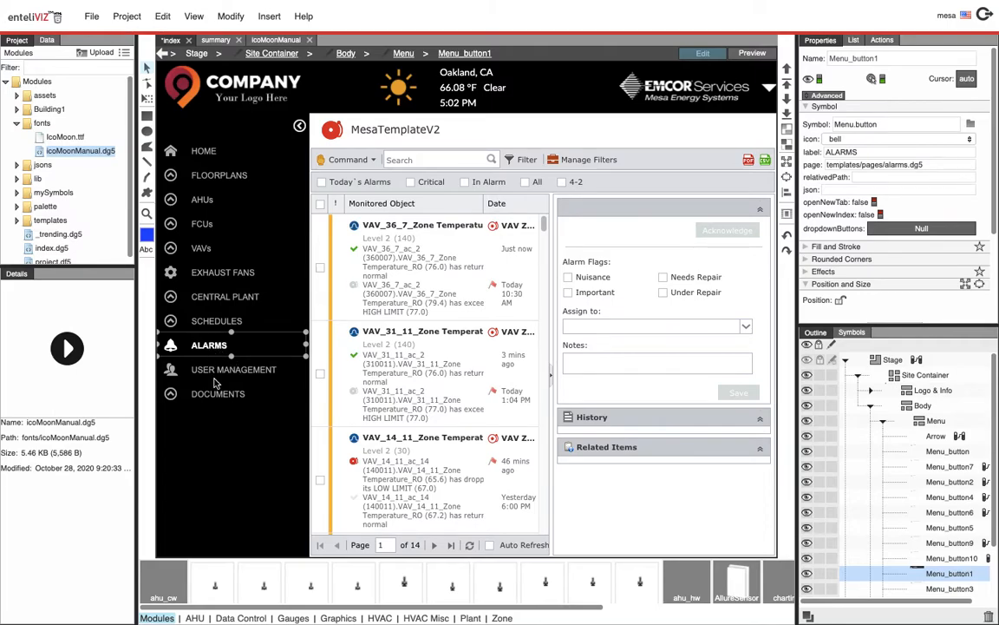
Expand the Documents dropdown in preview and select the Documents button back in edit mode
{"action": "left_click", "coordinate": [769, 52]}
{"action": "left_click", "coordinate": [223, 393]}
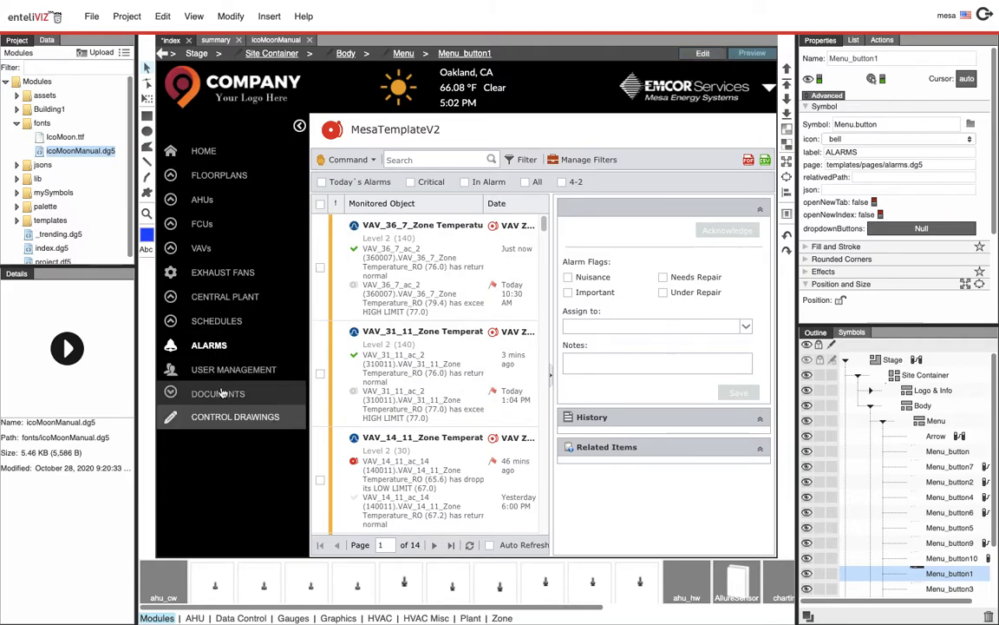
{"action": "left_click", "coordinate": [714, 55]}
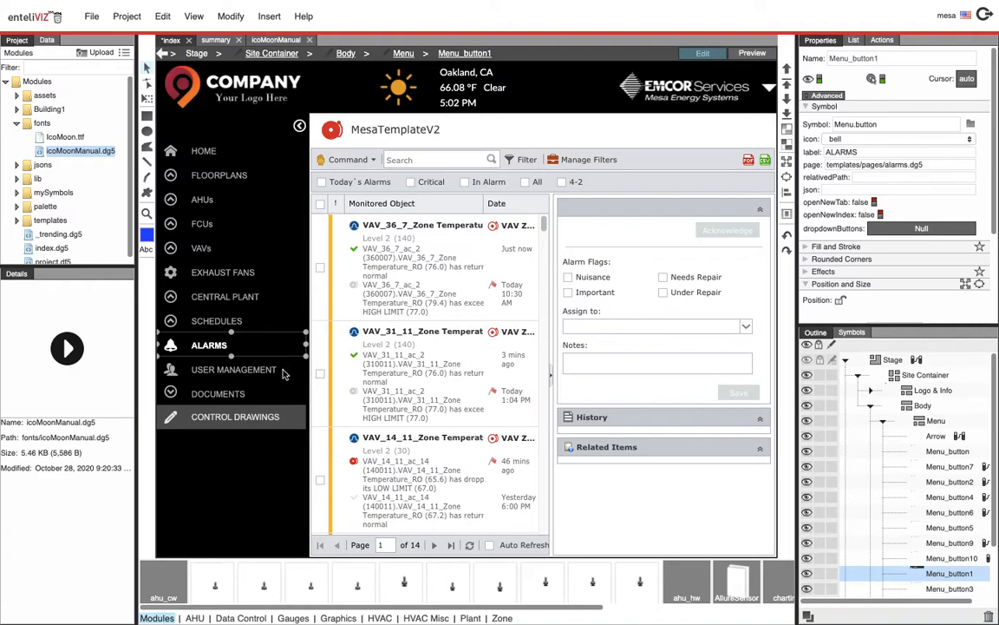
{"action": "left_click", "coordinate": [227, 395]}
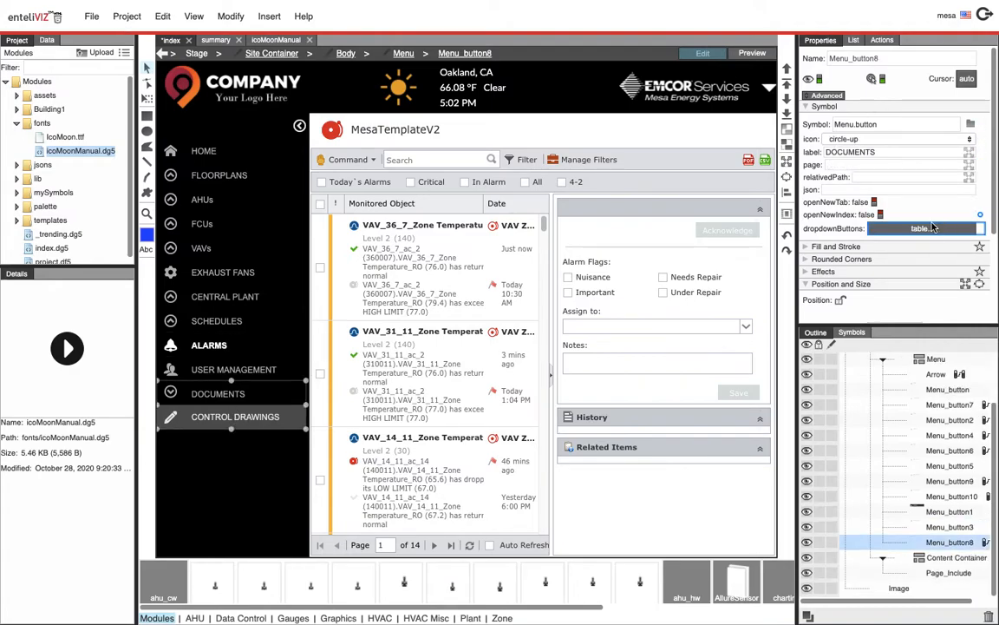
Open the Documents button's dropdown buttons table through its binding source, widen the page column, then close it
{"action": "right_click", "coordinate": [837, 228]}
{"action": "left_click", "coordinate": [871, 319]}
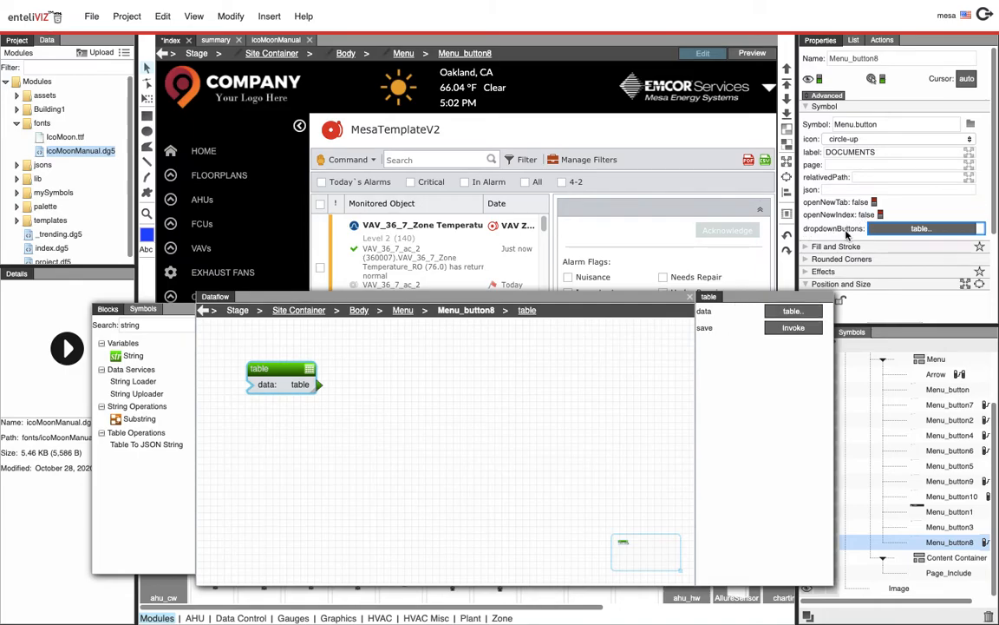
{"action": "left_click", "coordinate": [796, 313]}
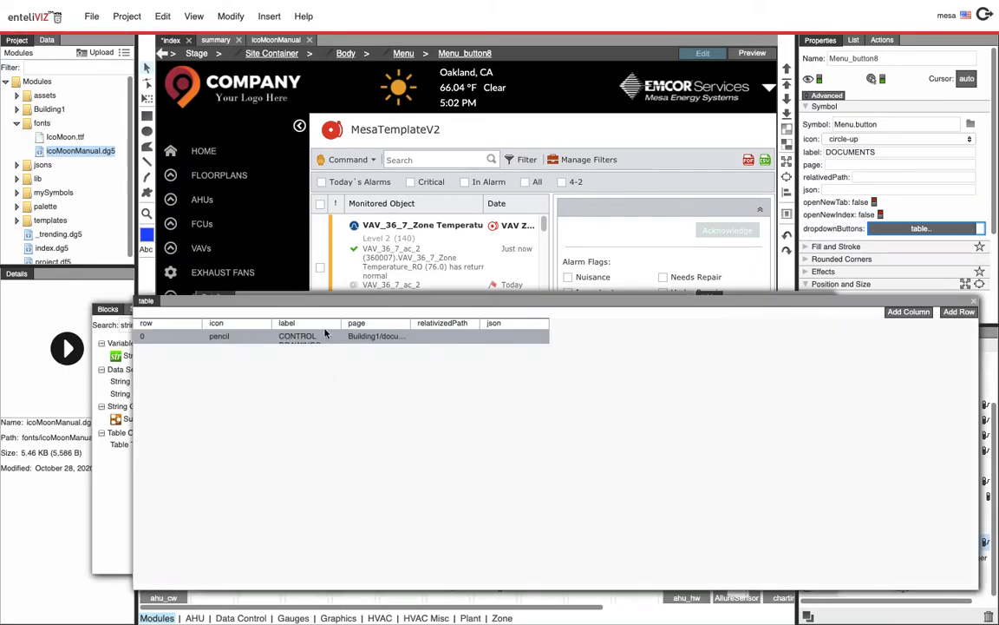
{"action": "left_click", "coordinate": [223, 338]}
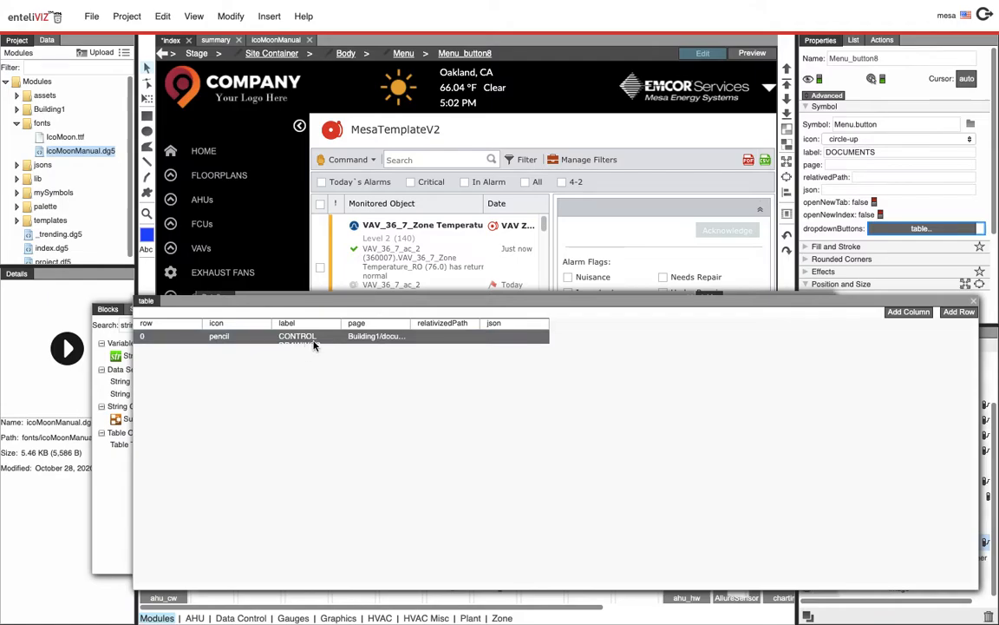
{"action": "double_click", "coordinate": [414, 324]}
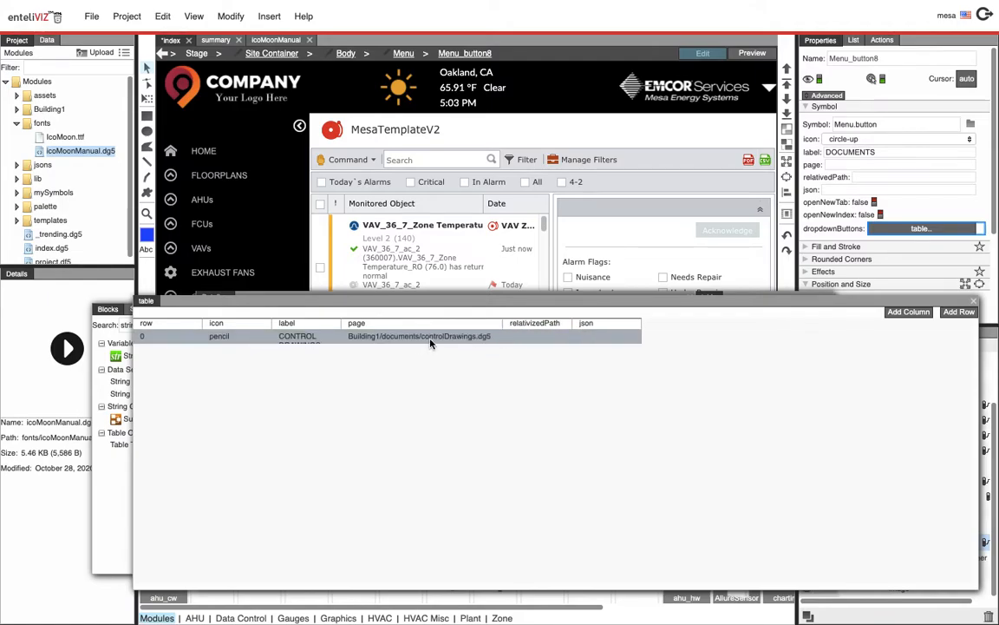
{"action": "left_click", "coordinate": [972, 301]}
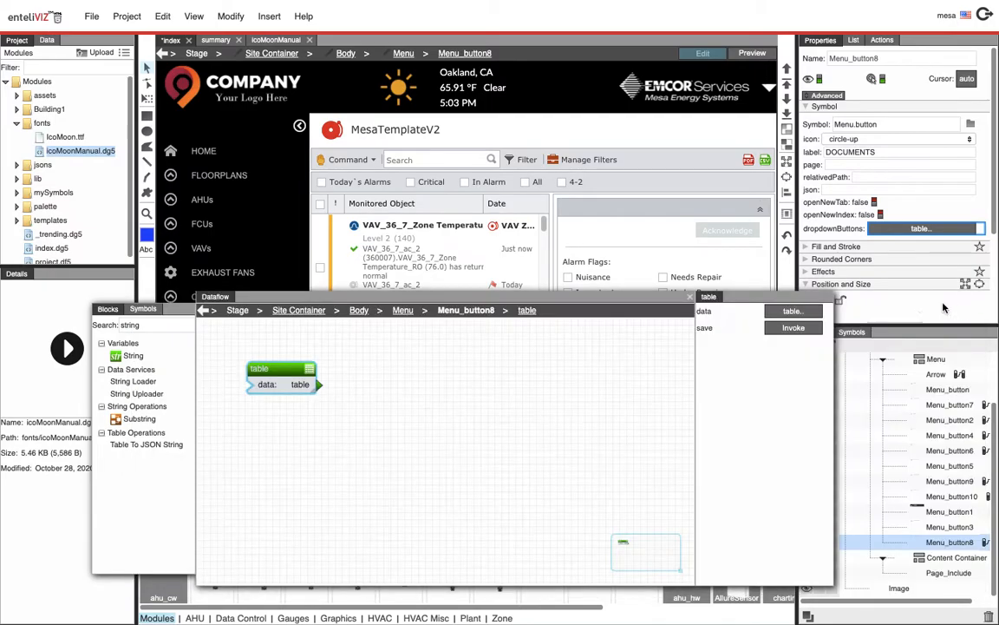
{"action": "left_click", "coordinate": [692, 298]}
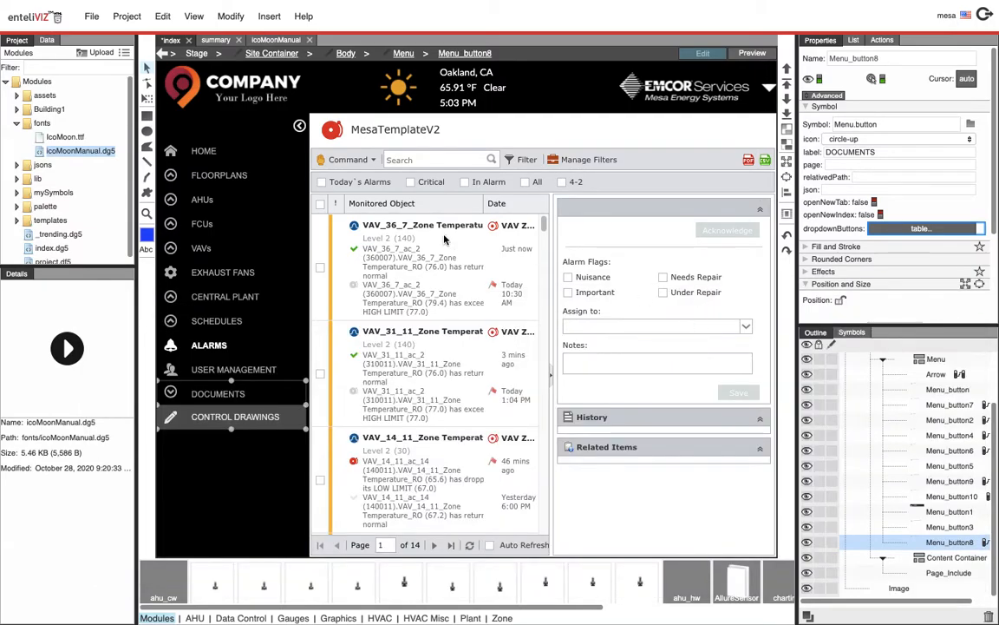
Select the Home button, test it in preview opening in a new tab, then close that tab and return to index
{"action": "left_click", "coordinate": [215, 161]}
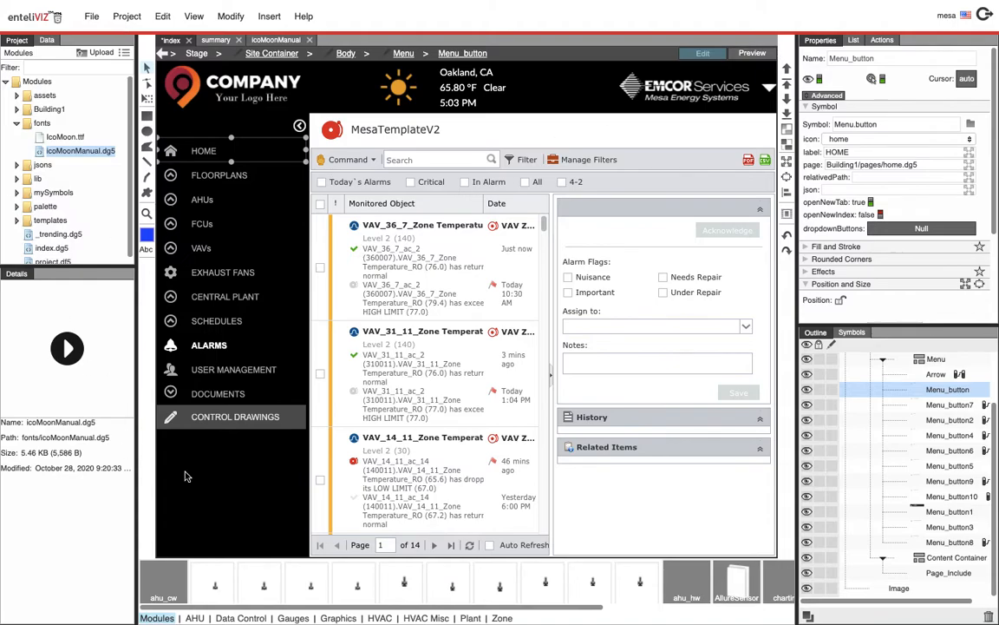
{"action": "left_click", "coordinate": [751, 53]}
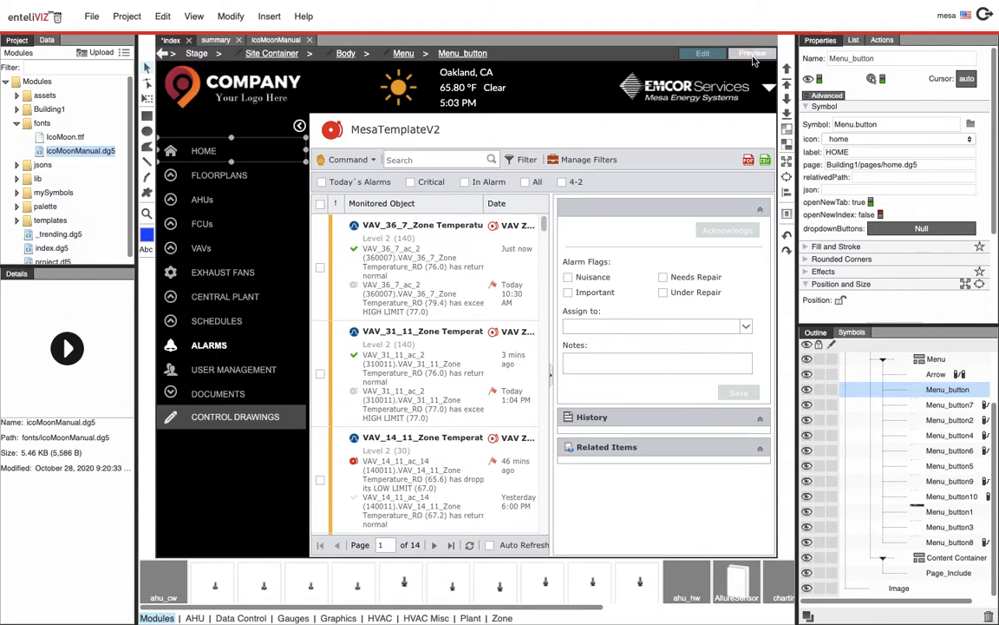
{"action": "left_click", "coordinate": [251, 149]}
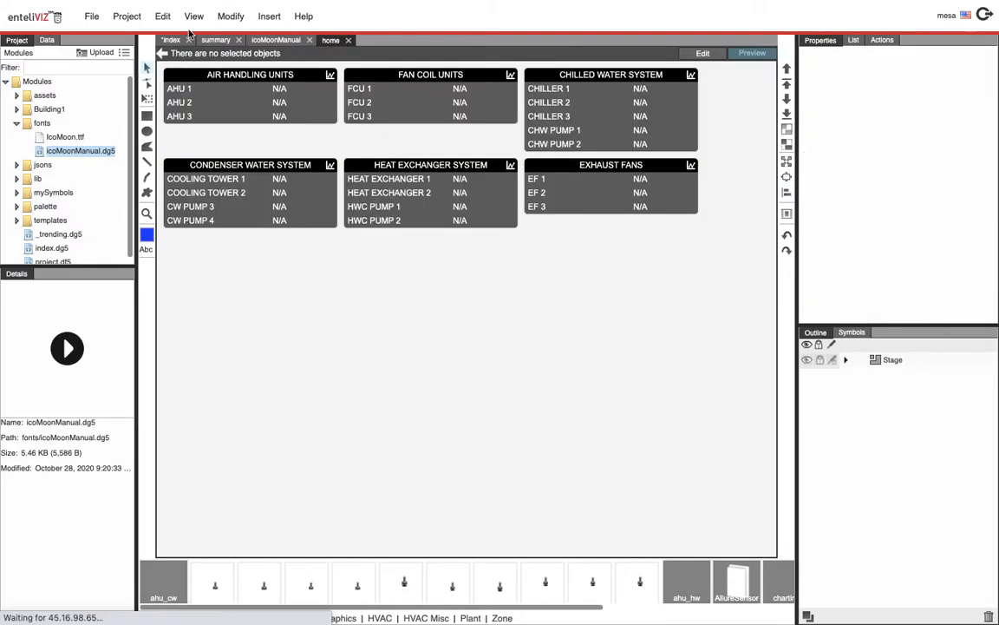
{"action": "left_click", "coordinate": [349, 40]}
{"action": "left_click", "coordinate": [170, 40]}
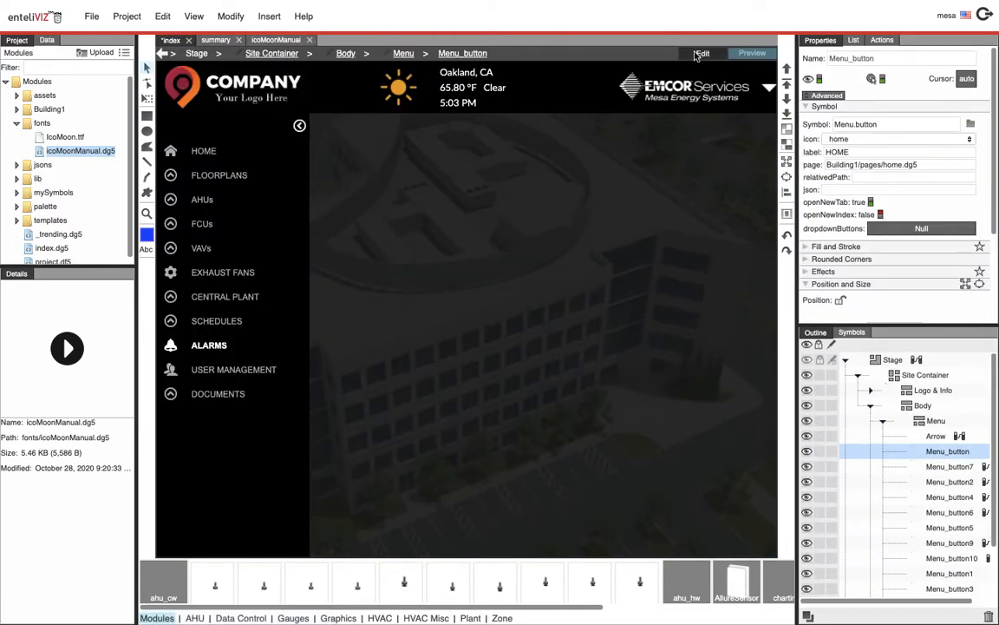
Set the Home button's openNewTab option to false, test it in preview, and return to edit mode
{"action": "left_click", "coordinate": [870, 202]}
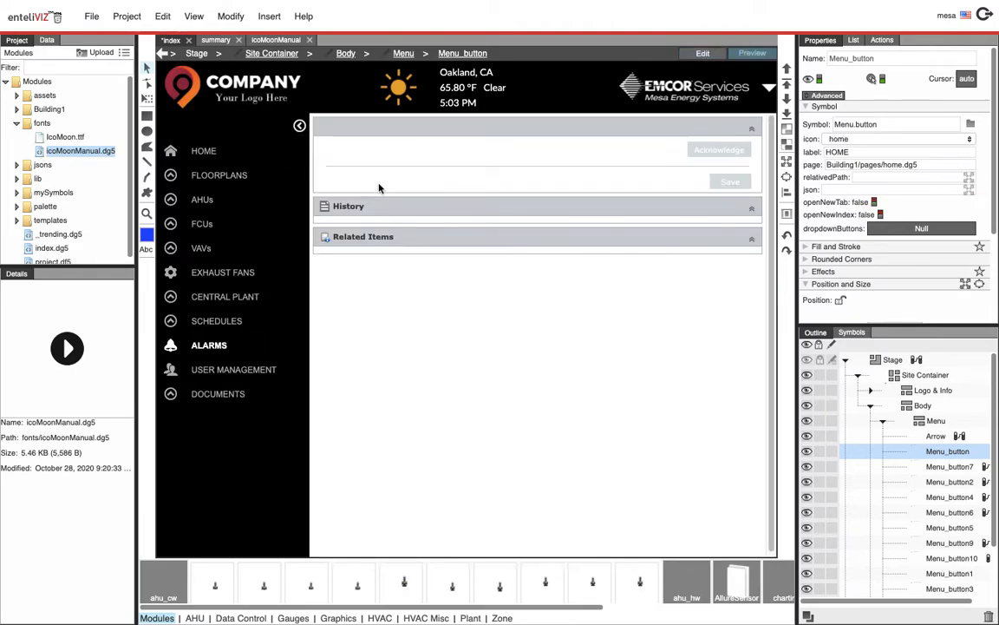
{"action": "left_click", "coordinate": [236, 156]}
{"action": "left_click", "coordinate": [704, 56]}
{"action": "left_click", "coordinate": [854, 334]}
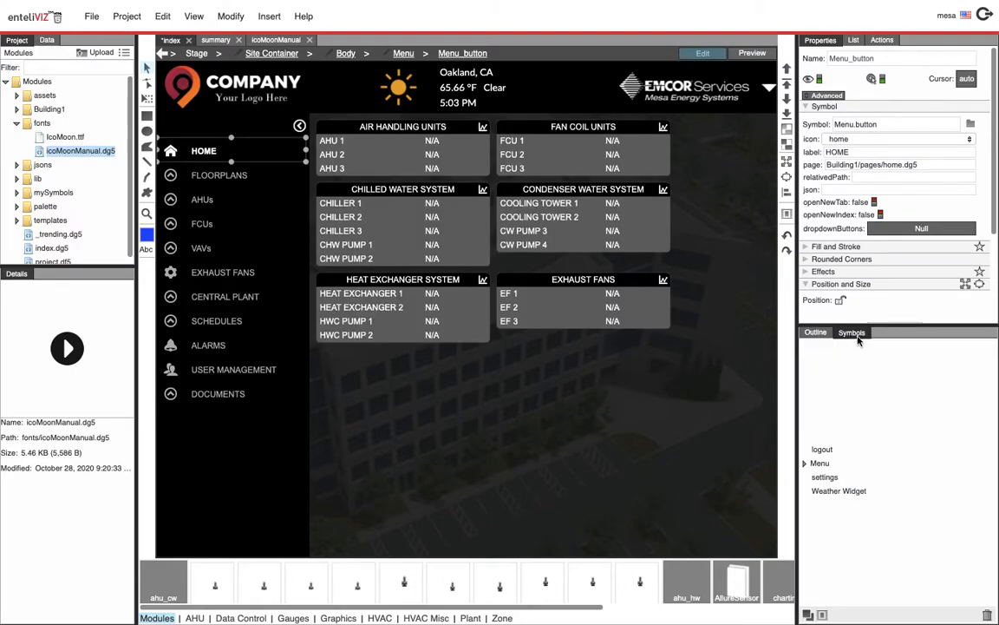
Add a new Menu button symbol to the navigation menu, placing it below Documents
{"action": "left_click", "coordinate": [808, 466]}
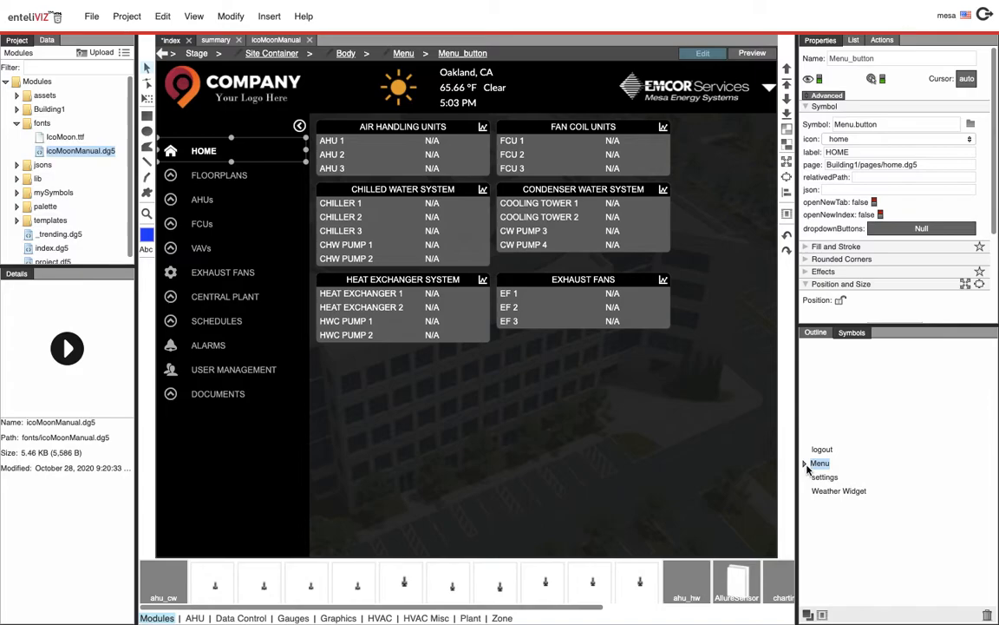
{"action": "left_click", "coordinate": [805, 464]}
{"action": "left_click", "coordinate": [834, 476]}
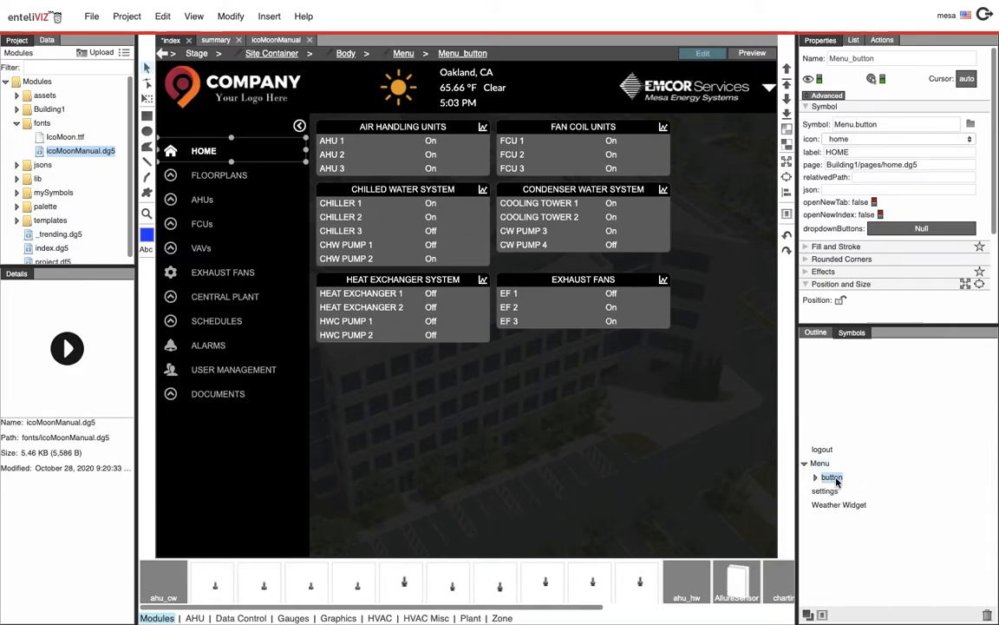
{"action": "left_click_drag", "start_coordinate": [835, 477], "coordinate": [198, 420]}
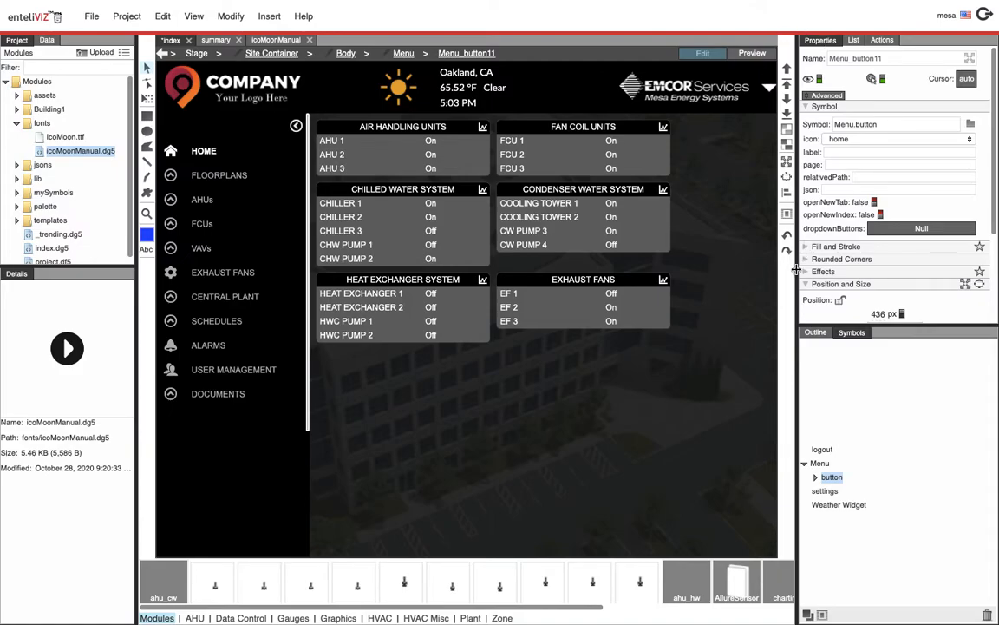
Set the new menu button's top and left position offsets to 0 px
{"action": "left_click", "coordinate": [814, 332]}
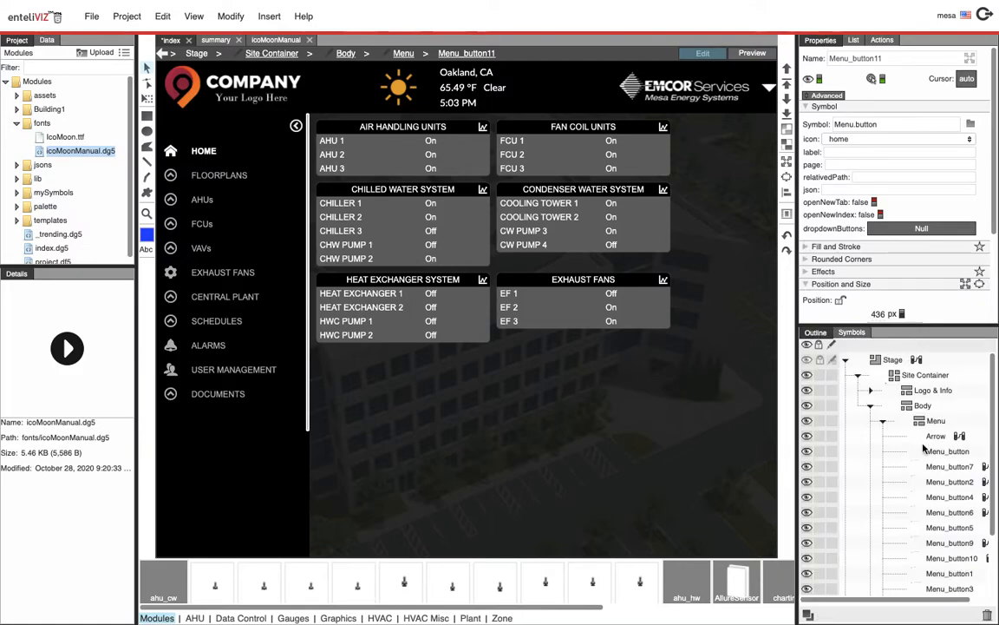
{"action": "left_click_drag", "start_coordinate": [995, 531], "coordinate": [995, 600]}
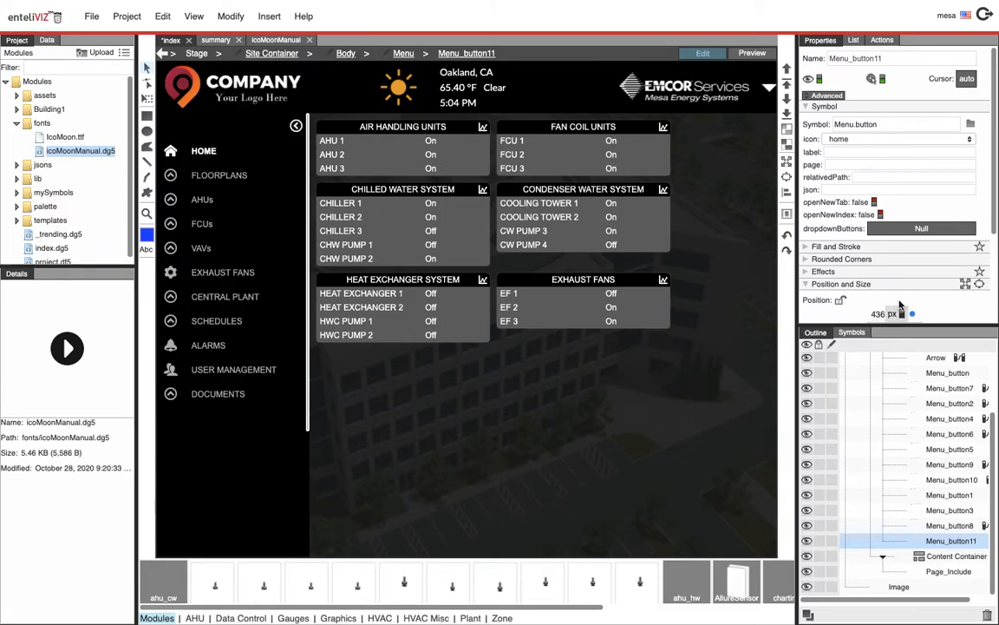
{"action": "scroll", "coordinate": [884, 208], "scroll_direction": "down", "scroll_amount": 3}
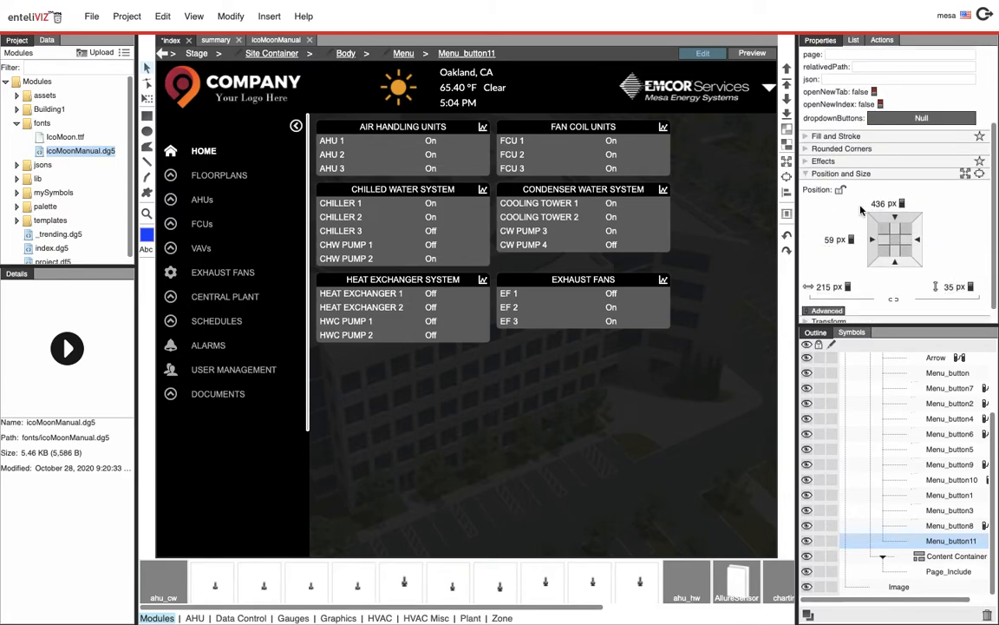
{"action": "double_click", "coordinate": [880, 203]}
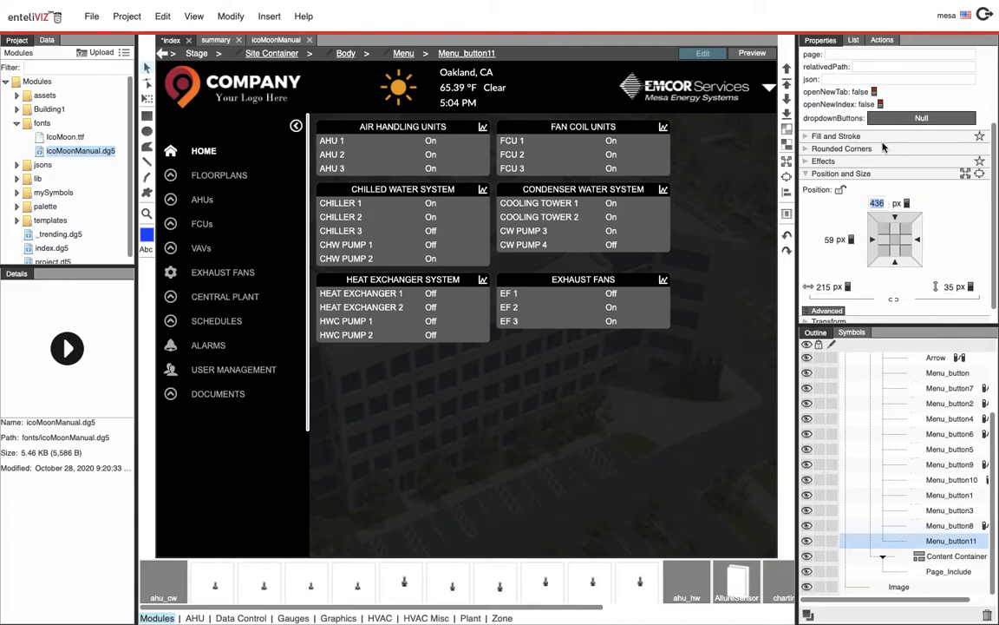
{"action": "type", "text": "0"}
{"action": "double_click", "coordinate": [819, 240]}
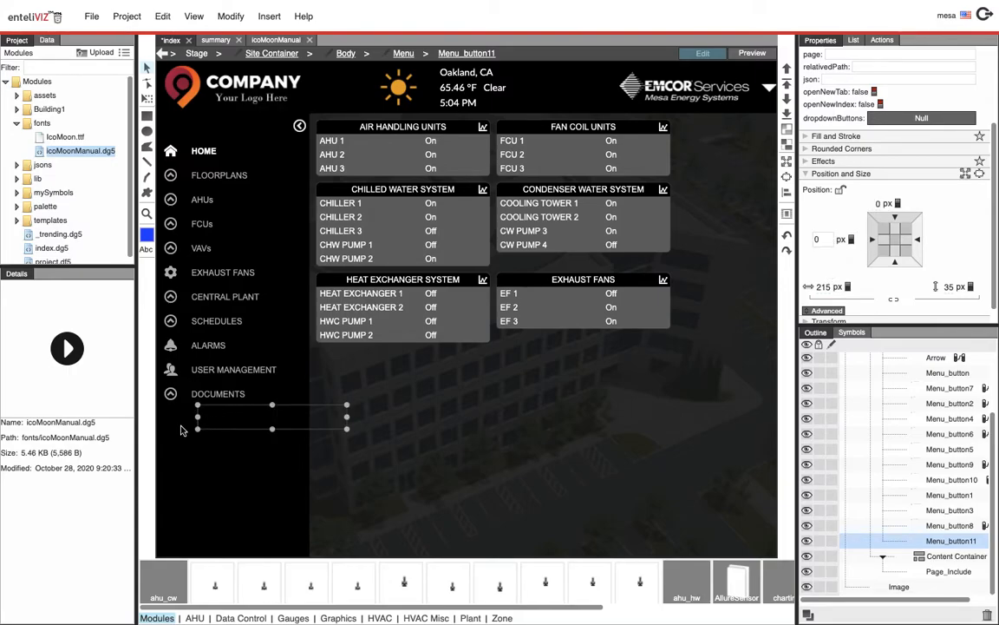
{"action": "key", "text": "Return"}
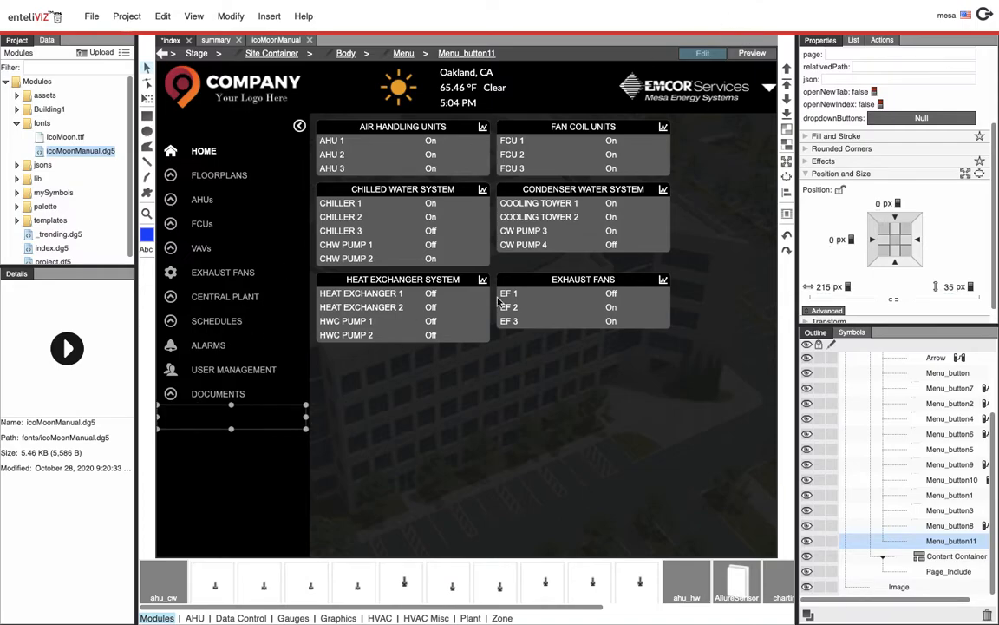
Set the new menu button's icon to droplet
{"action": "scroll", "coordinate": [935, 217], "scroll_direction": "down", "scroll_amount": 1}
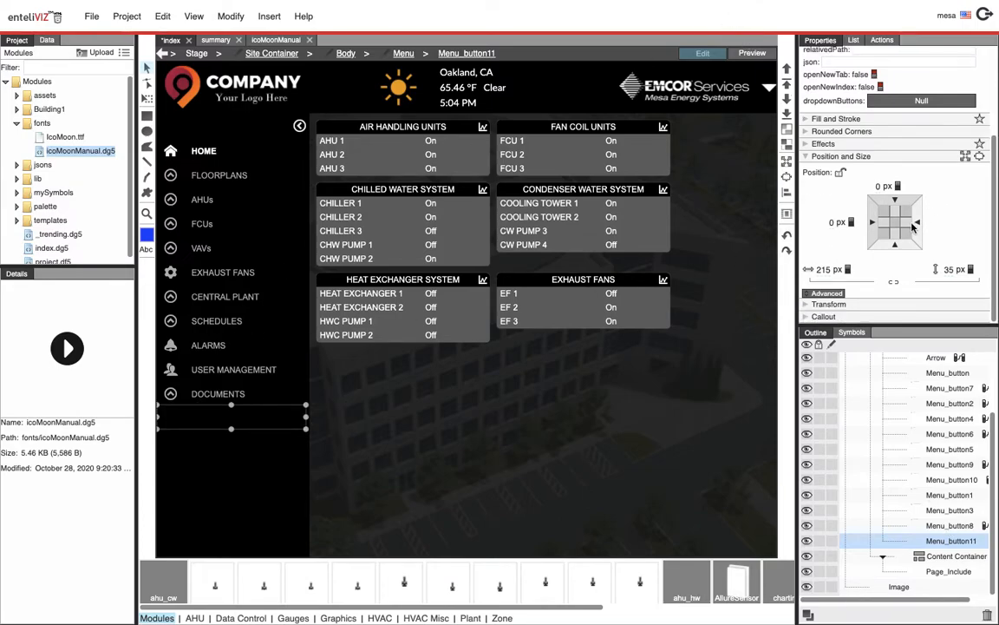
{"action": "left_click_drag", "start_coordinate": [994, 185], "coordinate": [993, 121]}
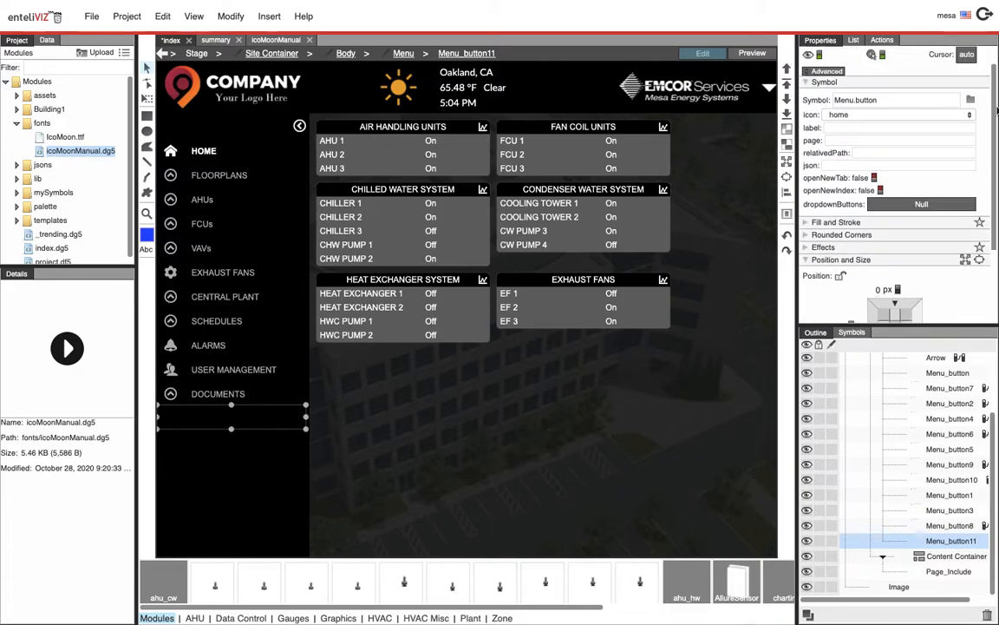
{"action": "left_click", "coordinate": [840, 124]}
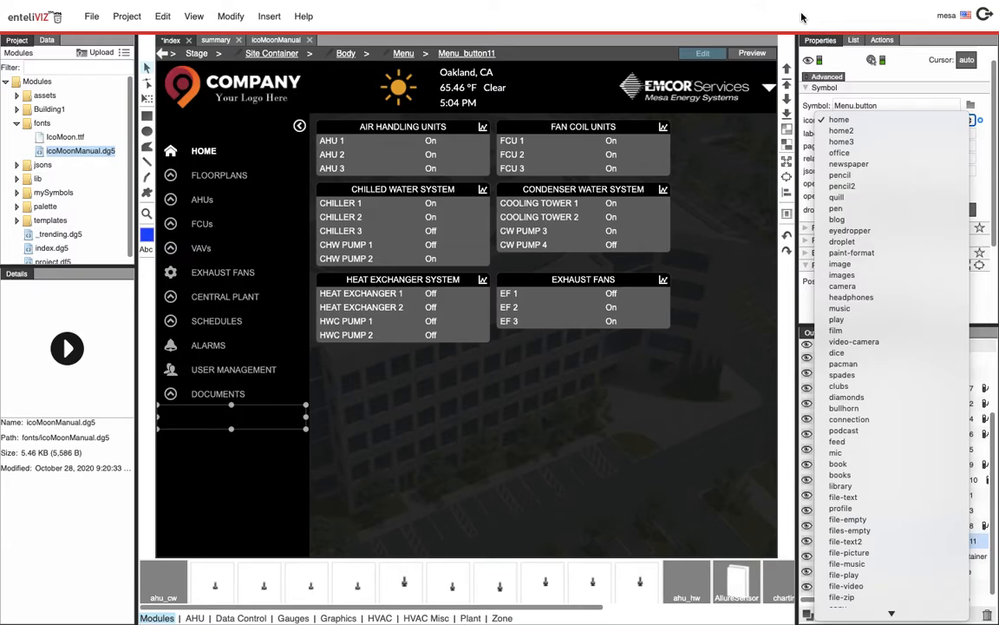
{"action": "key", "text": "d"}
{"action": "key", "text": "Return"}
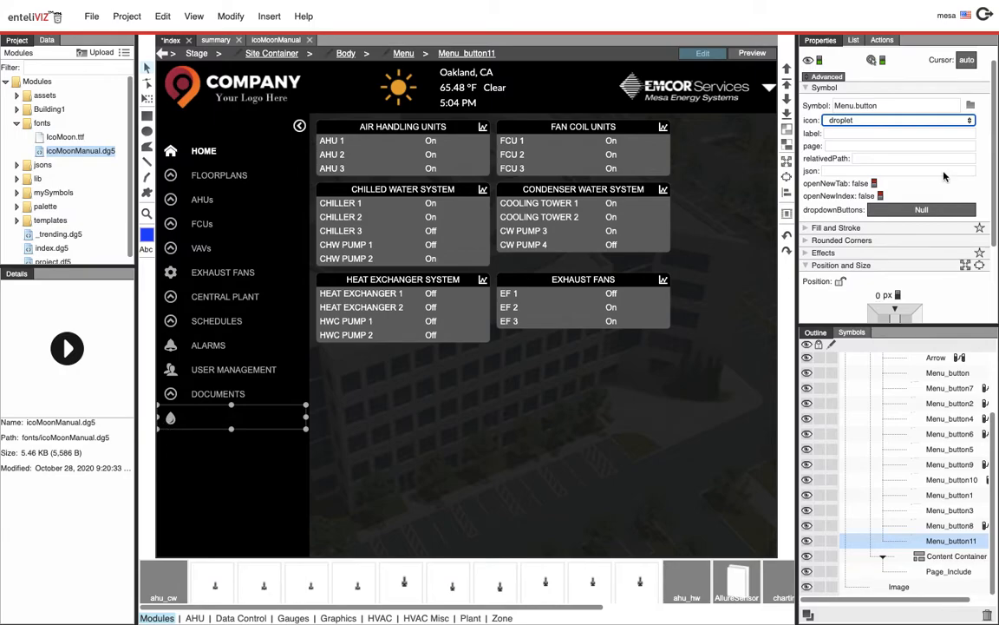
Set the new menu button's label to CHWS
{"action": "left_click", "coordinate": [883, 133]}
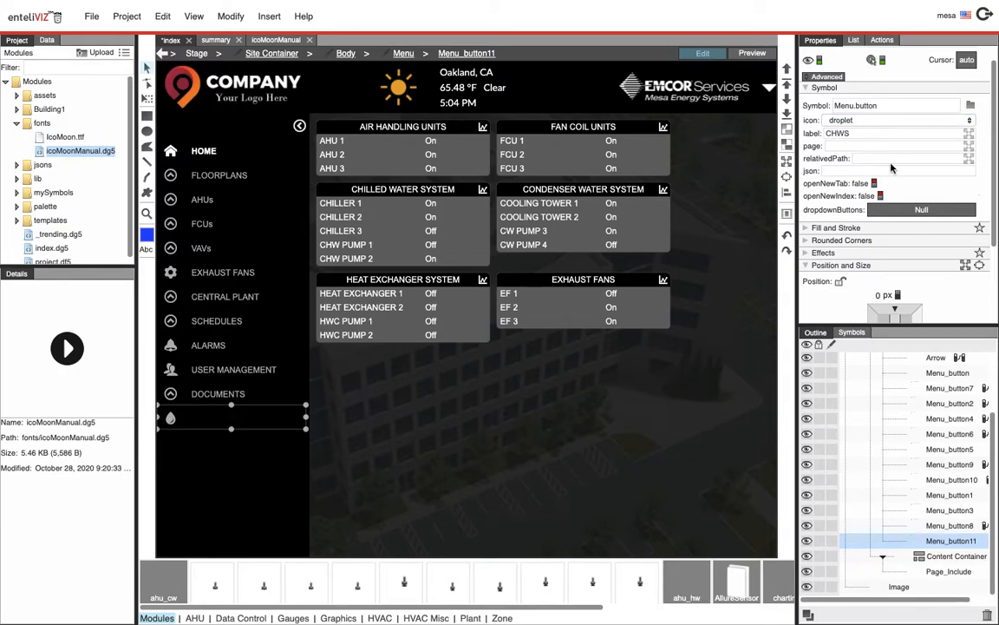
{"action": "key", "text": "Return"}
Set the button's page to templates/pages/equipment.dg5 from the project's templates pages folder
{"action": "left_click", "coordinate": [16, 127]}
{"action": "left_click", "coordinate": [16, 109]}
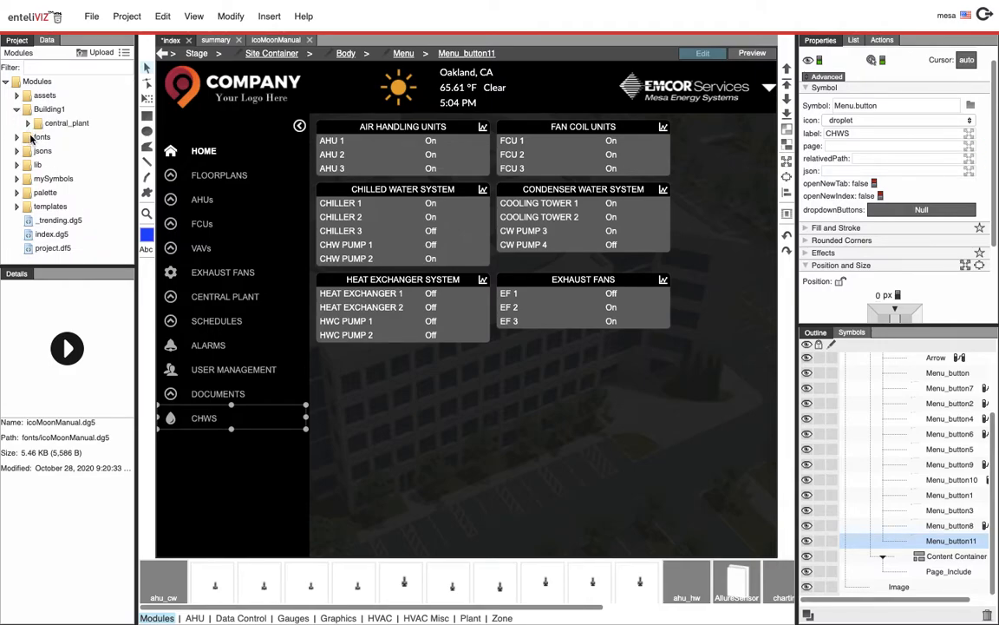
{"action": "left_click", "coordinate": [35, 179]}
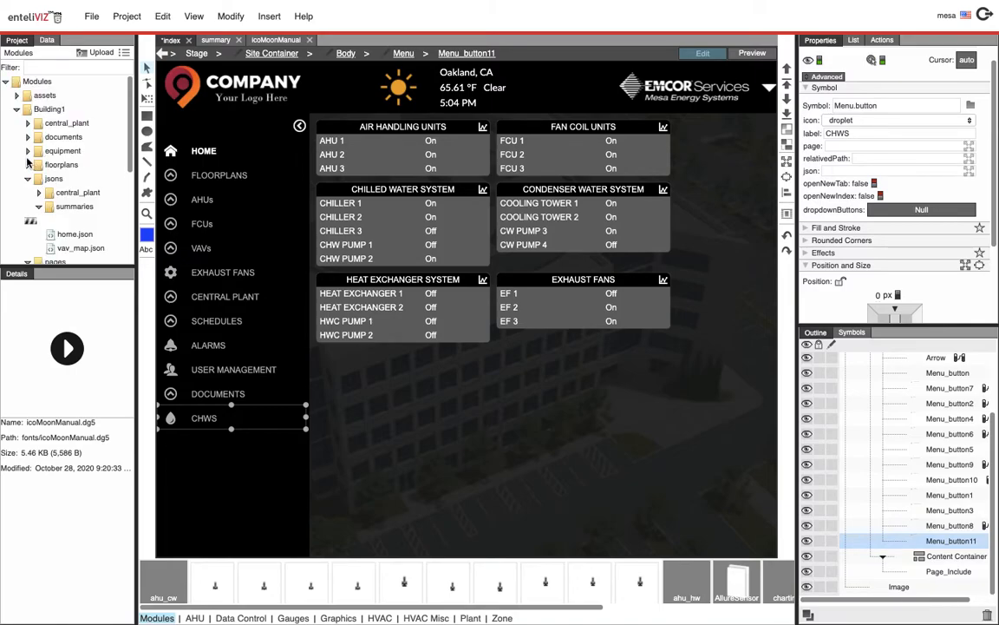
{"action": "left_click", "coordinate": [32, 180]}
{"action": "left_click", "coordinate": [28, 192]}
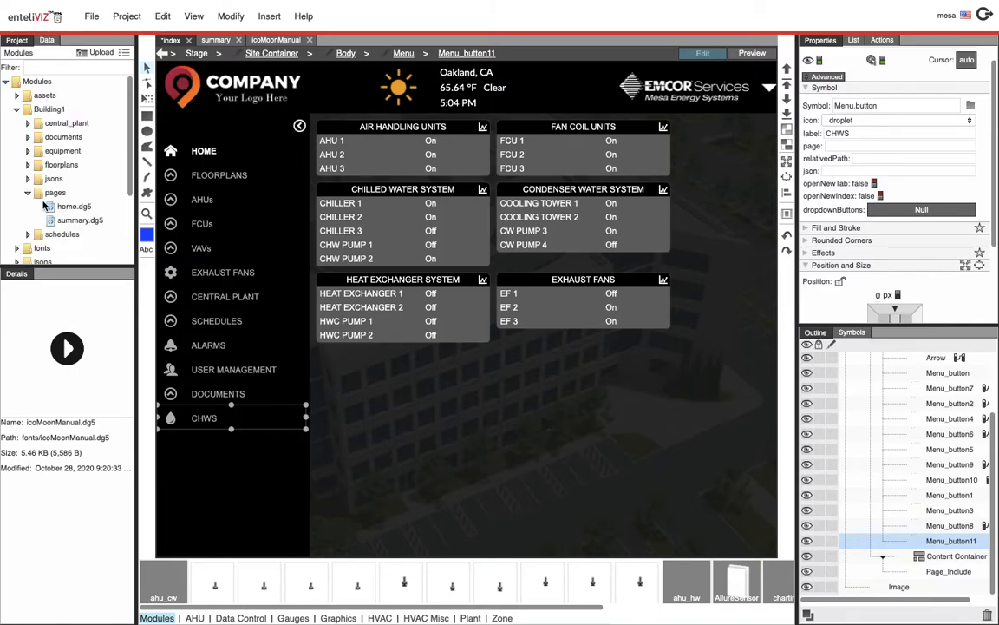
{"action": "left_click", "coordinate": [28, 193]}
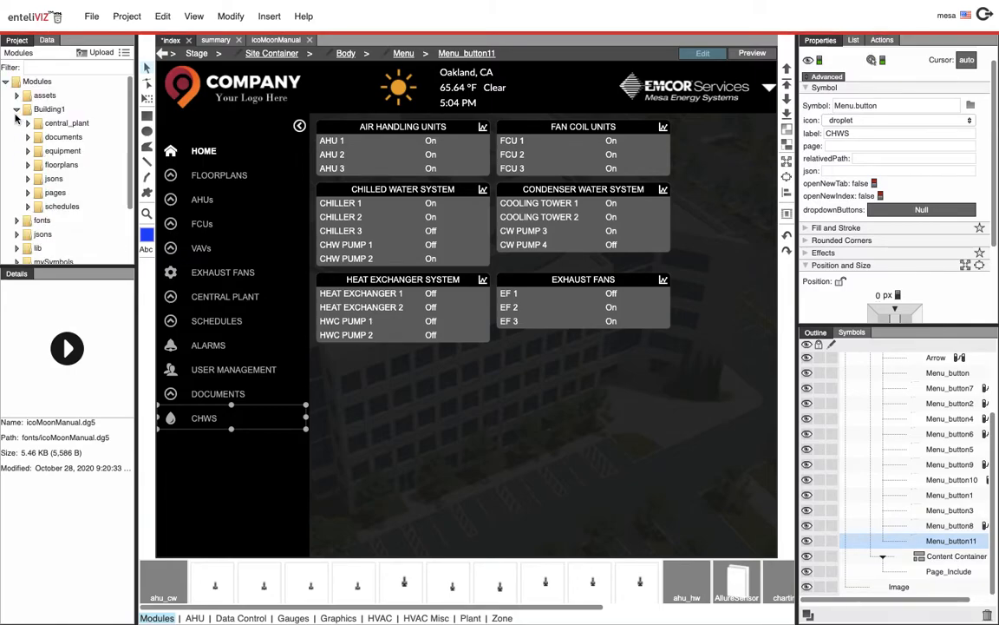
{"action": "left_click", "coordinate": [16, 109]}
{"action": "left_click", "coordinate": [16, 193]}
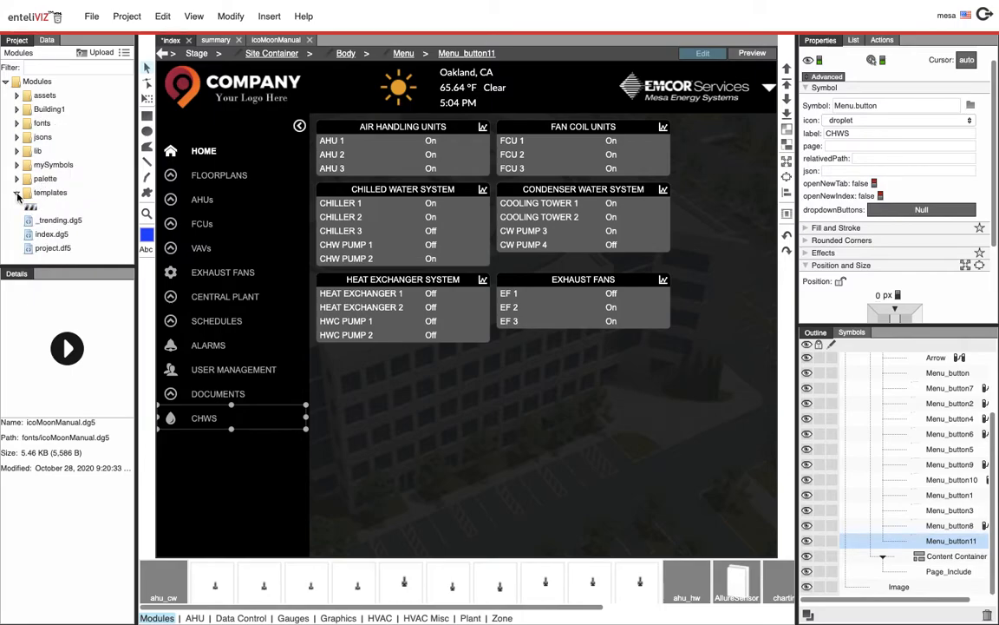
{"action": "left_click", "coordinate": [48, 194]}
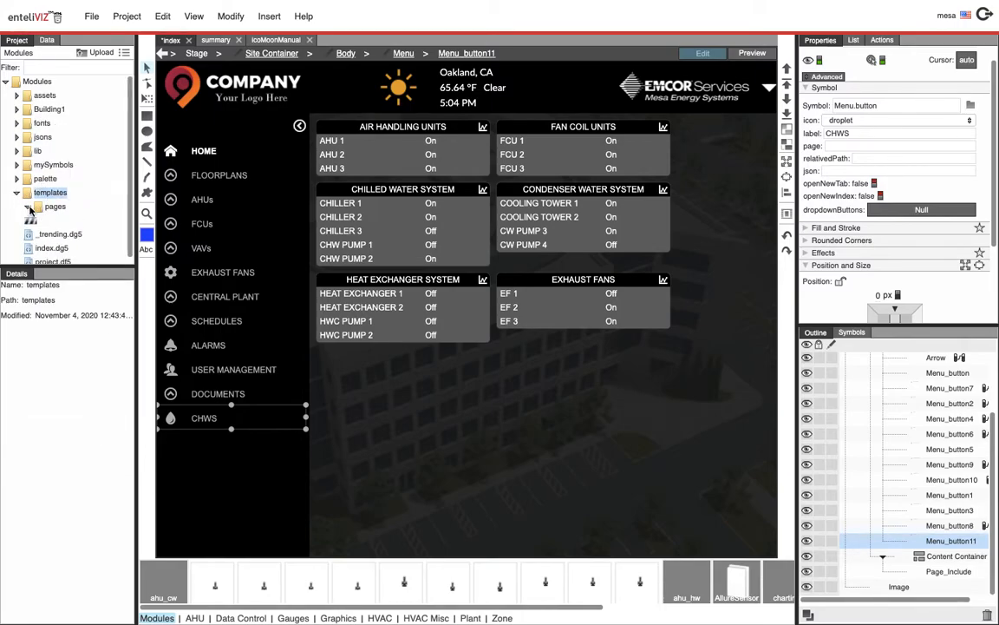
{"action": "double_click", "coordinate": [61, 208]}
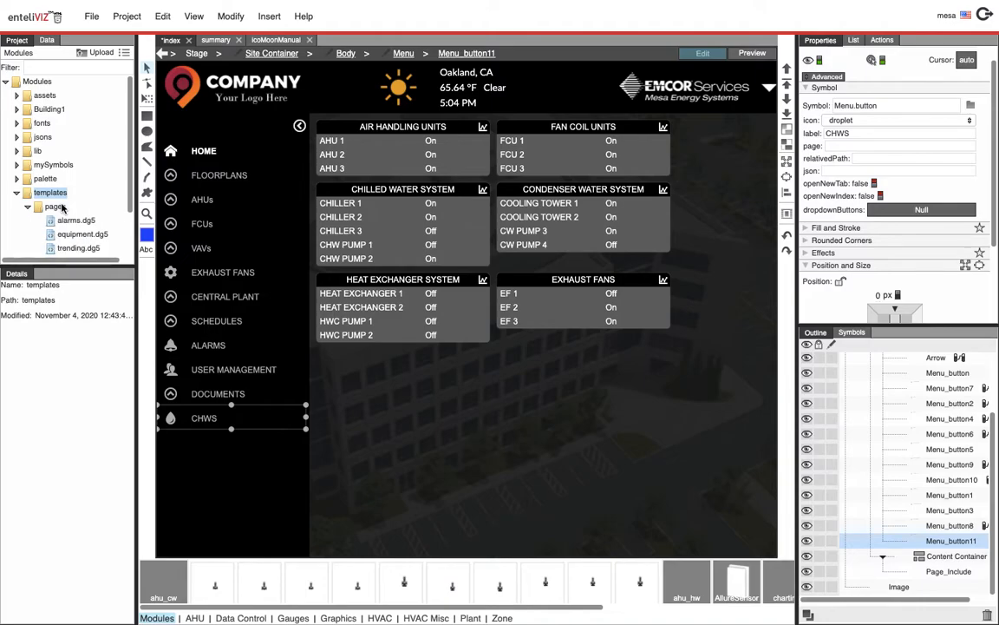
{"action": "left_click", "coordinate": [76, 235]}
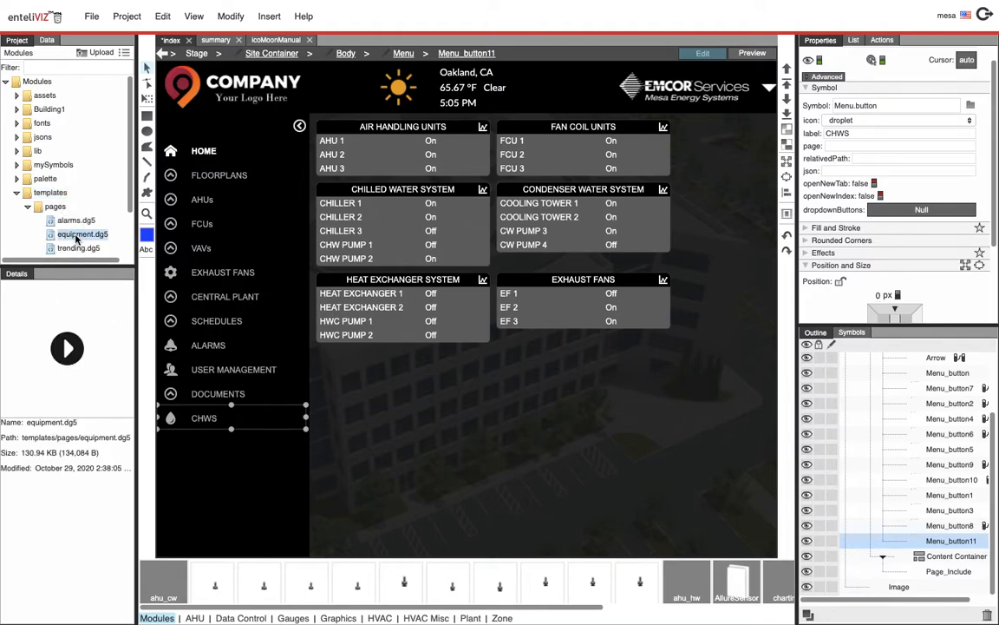
{"action": "left_click_drag", "start_coordinate": [76, 238], "coordinate": [871, 147]}
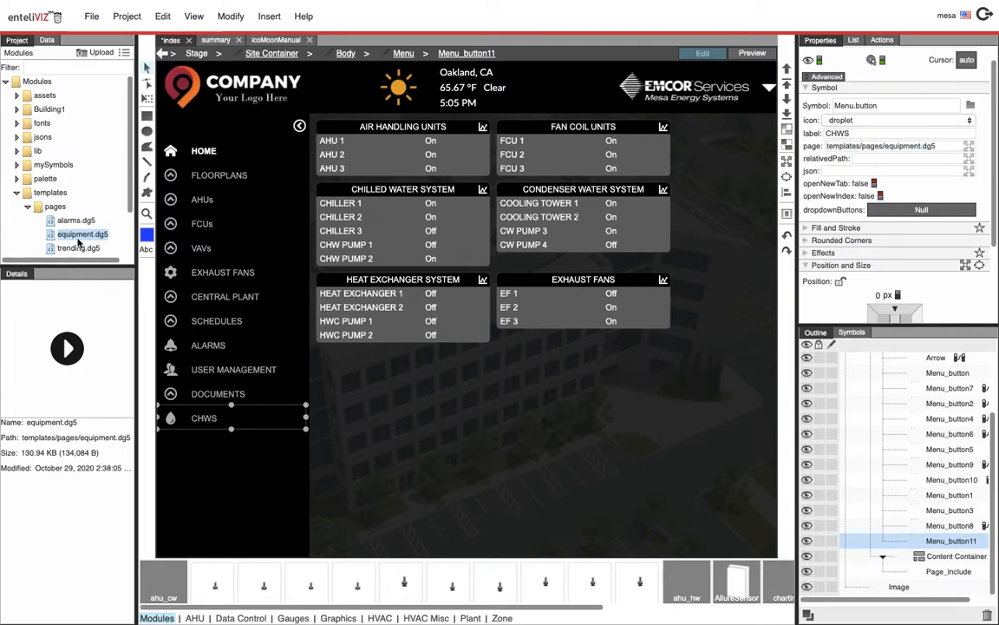
Set the button's relativePath to the CHILLER_R58 device under FLOOR_38_SUPER_R33 in the network data tree
{"action": "left_click", "coordinate": [47, 40]}
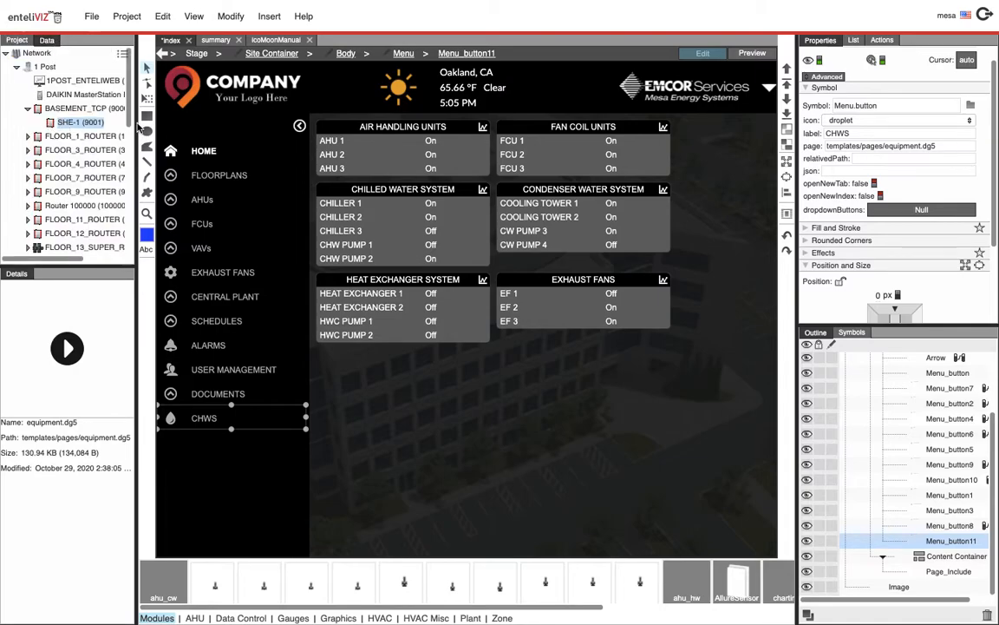
{"action": "left_click_drag", "start_coordinate": [128, 124], "coordinate": [135, 280]}
{"action": "double_click", "coordinate": [92, 209]}
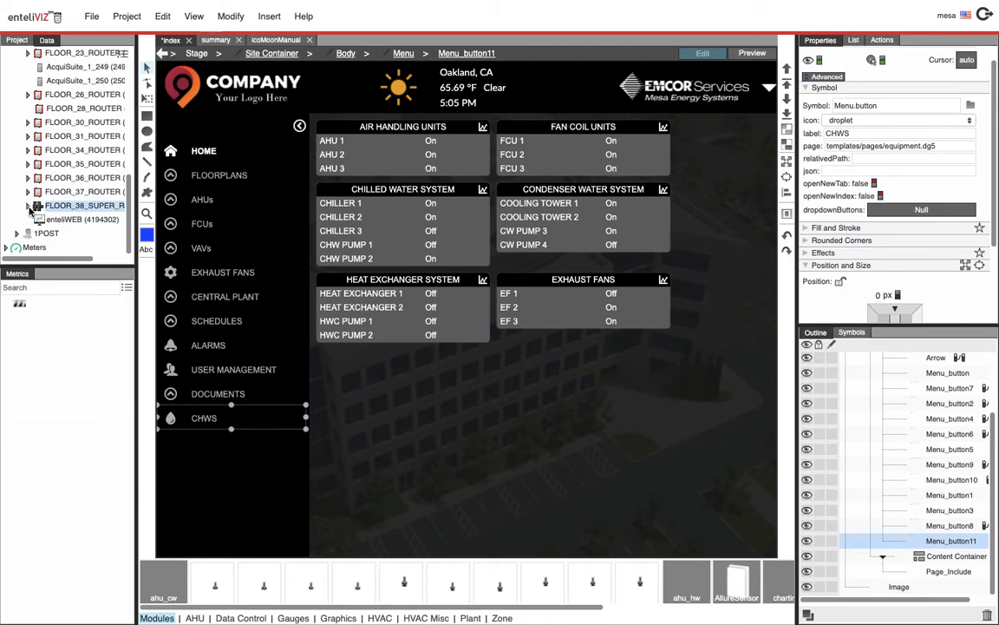
{"action": "left_click_drag", "start_coordinate": [137, 214], "coordinate": [184, 210]}
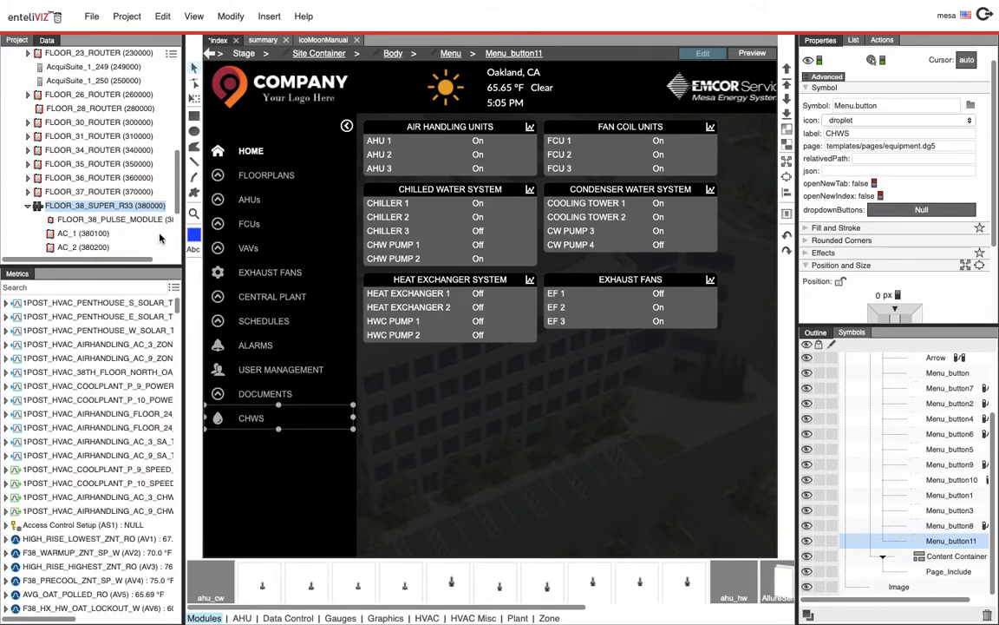
{"action": "scroll", "coordinate": [106, 197], "scroll_direction": "down", "scroll_amount": 5}
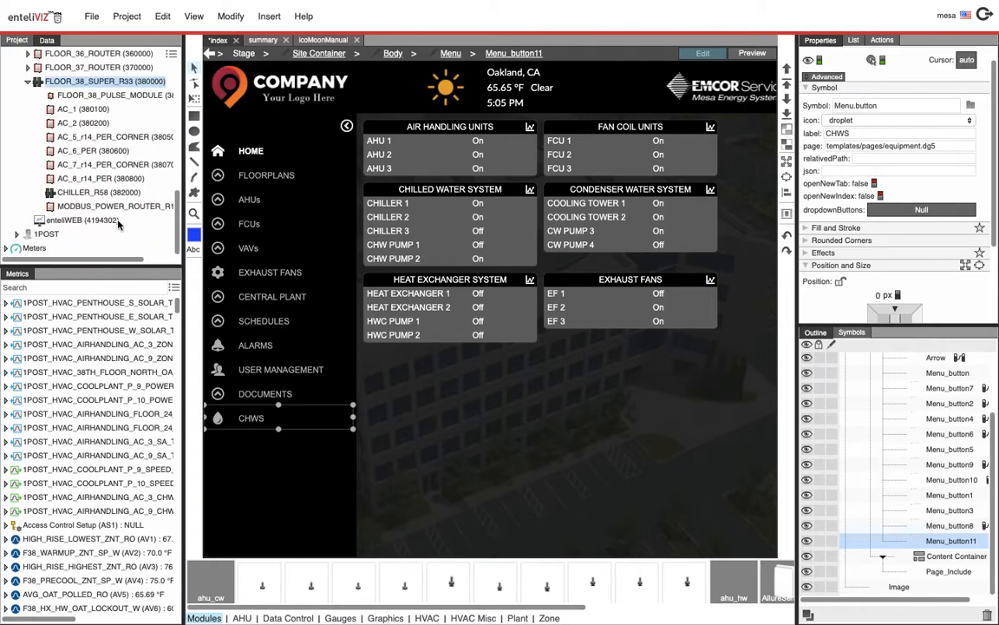
{"action": "left_click", "coordinate": [104, 193]}
{"action": "left_click_drag", "start_coordinate": [104, 192], "coordinate": [845, 159]}
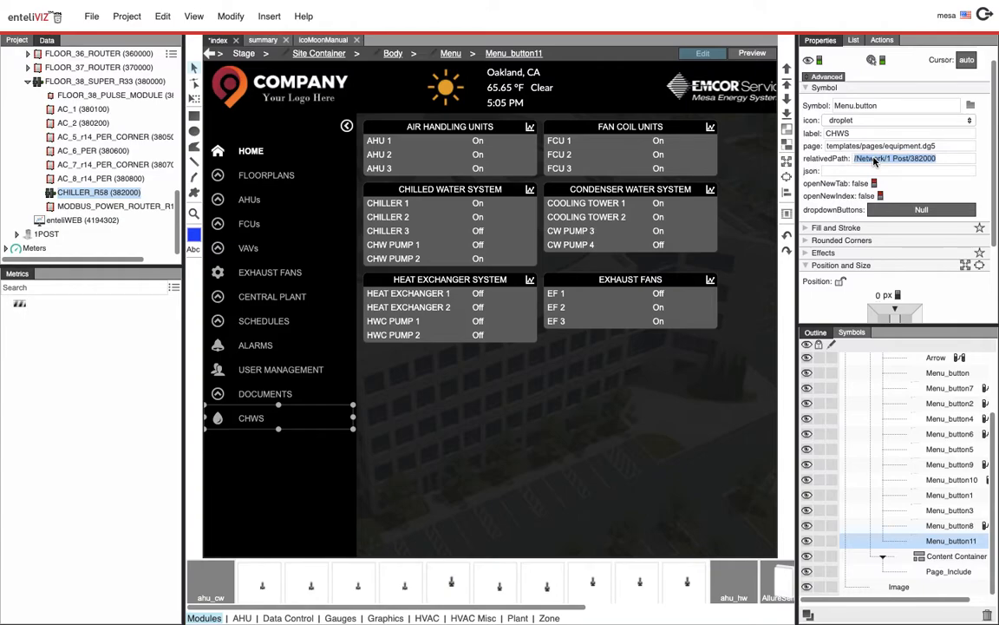
Set the CHWS button's json to Building1/jsons/central_plant/chws.json from the project modules tree
{"action": "left_click", "coordinate": [847, 171]}
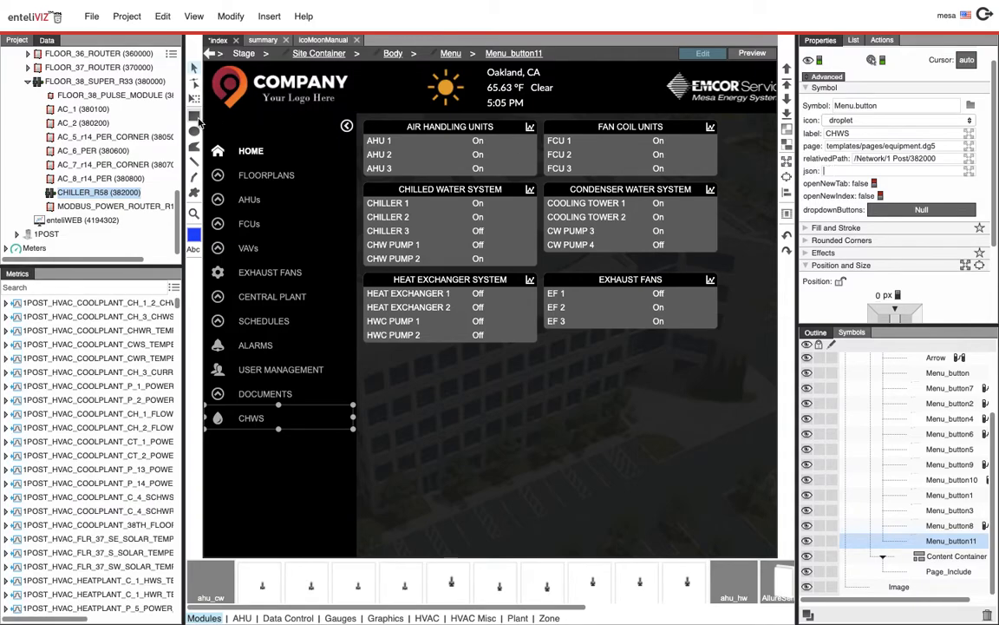
{"action": "left_click", "coordinate": [17, 40]}
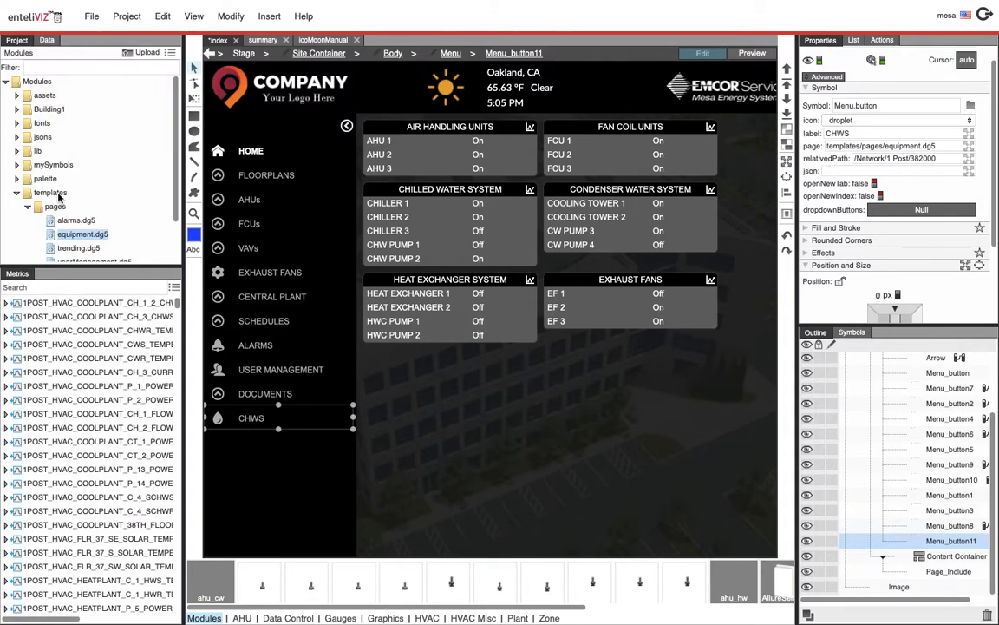
{"action": "left_click", "coordinate": [17, 193]}
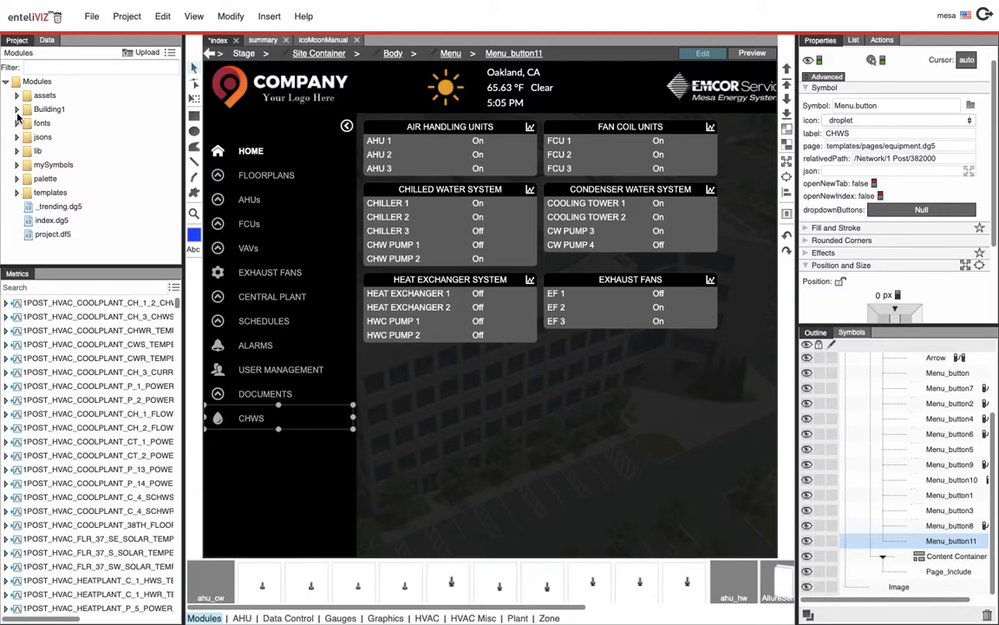
{"action": "left_click", "coordinate": [17, 109]}
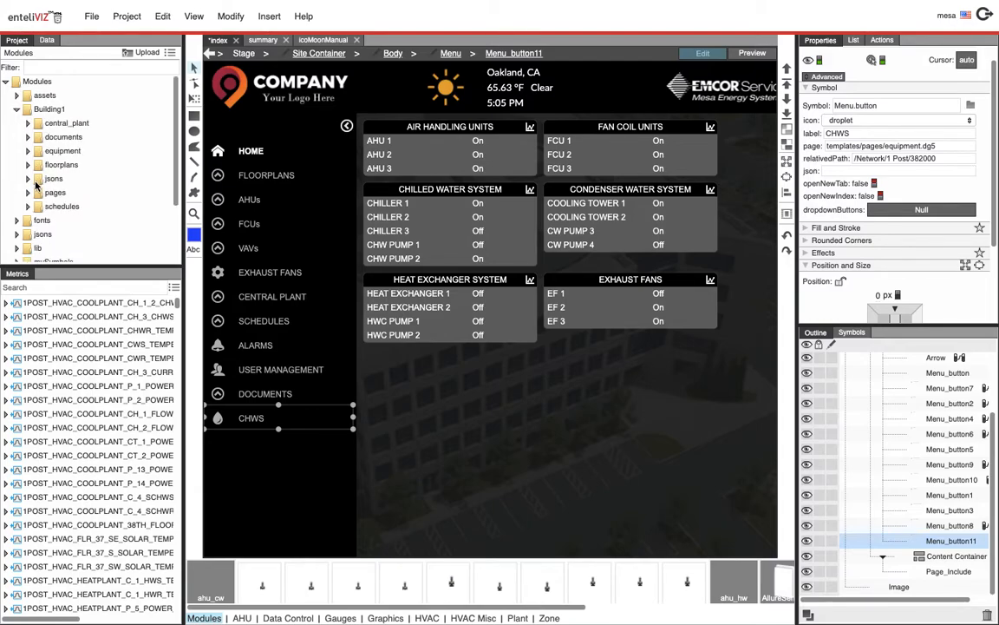
{"action": "left_click", "coordinate": [44, 111]}
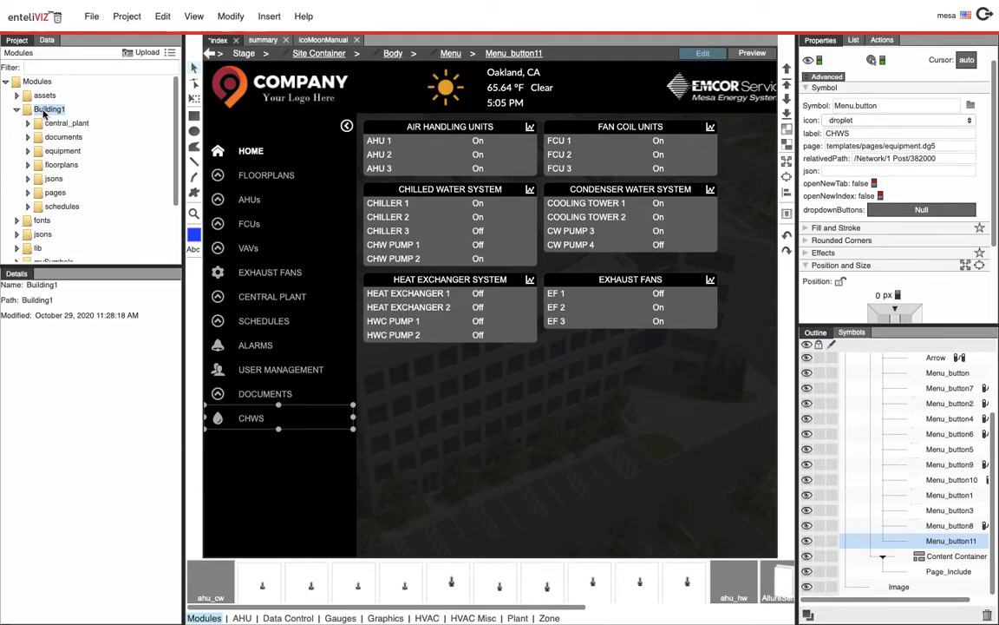
{"action": "left_click", "coordinate": [28, 179]}
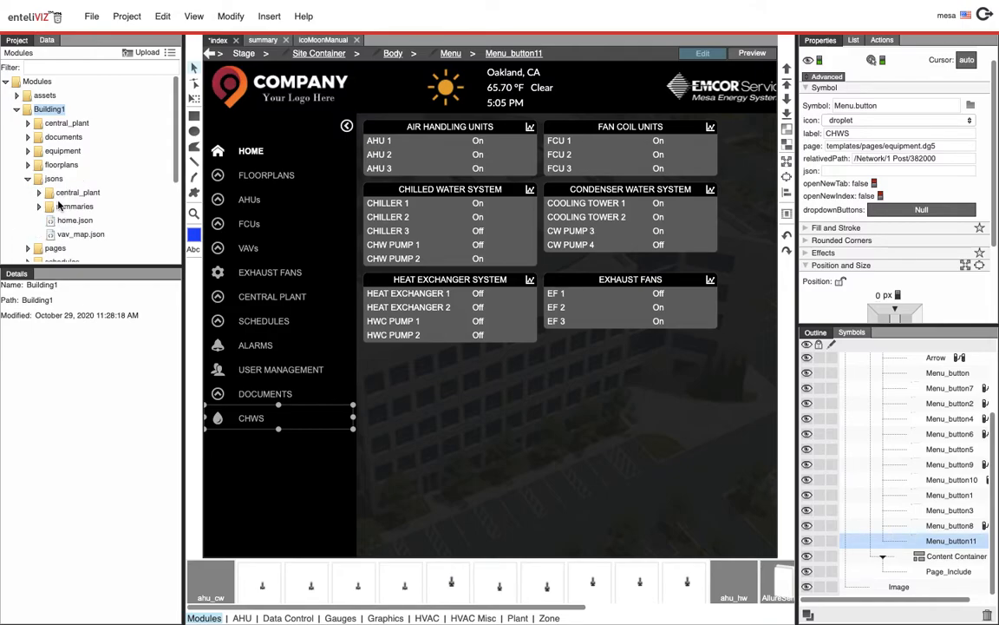
{"action": "left_click", "coordinate": [39, 192]}
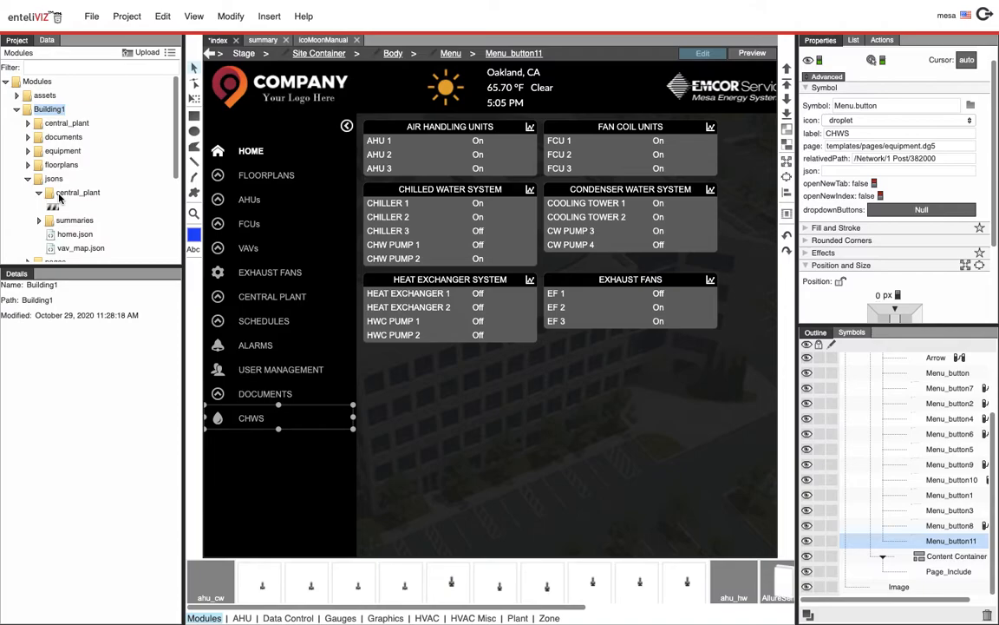
{"action": "left_click", "coordinate": [80, 208]}
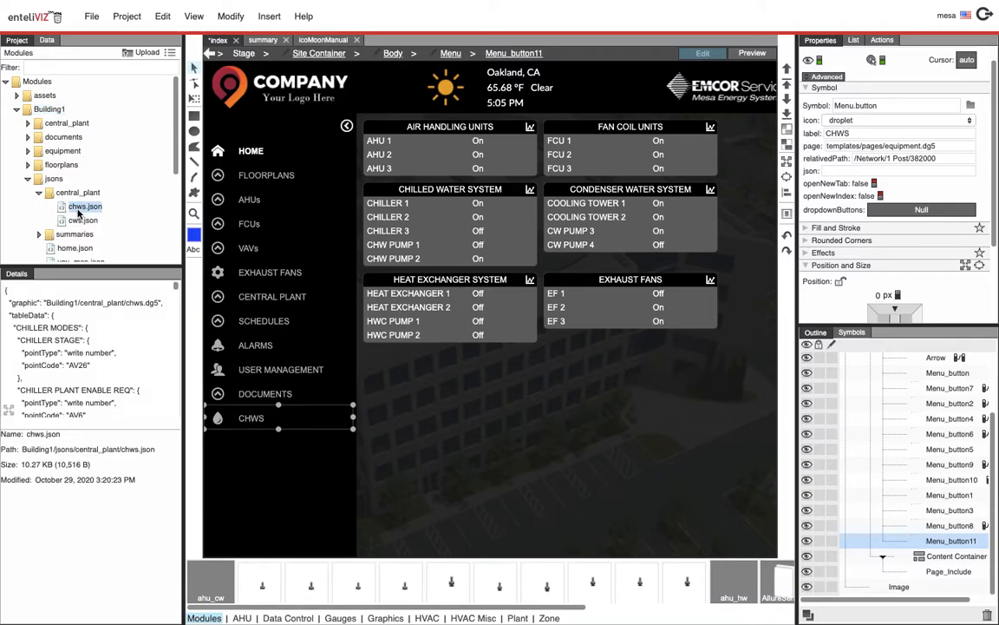
{"action": "left_click_drag", "start_coordinate": [77, 213], "coordinate": [850, 176]}
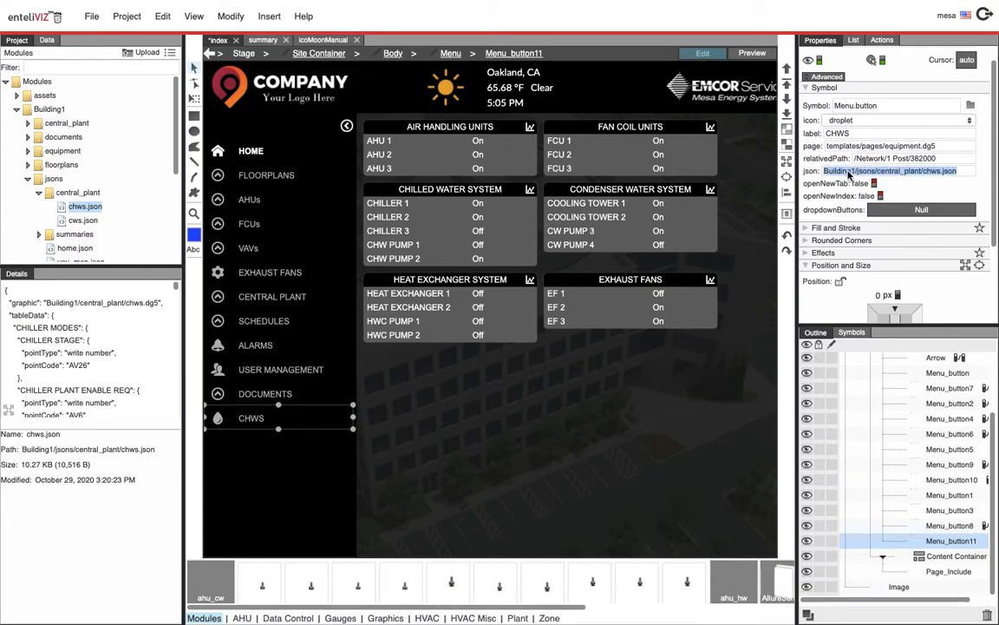
Preview the index page and open the CHWS menu entry, then return to edit mode
{"action": "left_click", "coordinate": [753, 54]}
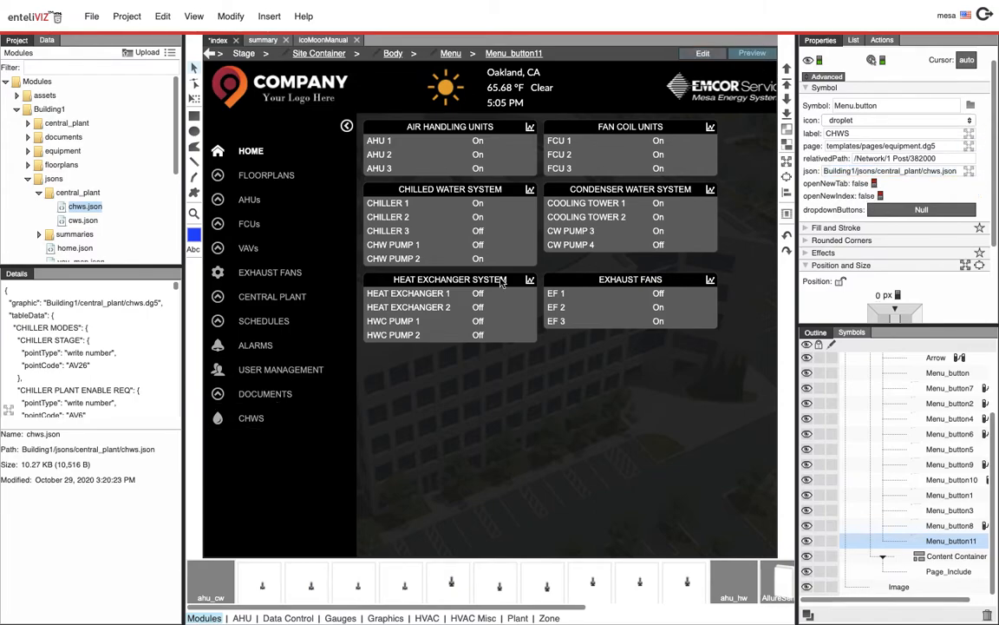
{"action": "left_click", "coordinate": [261, 425]}
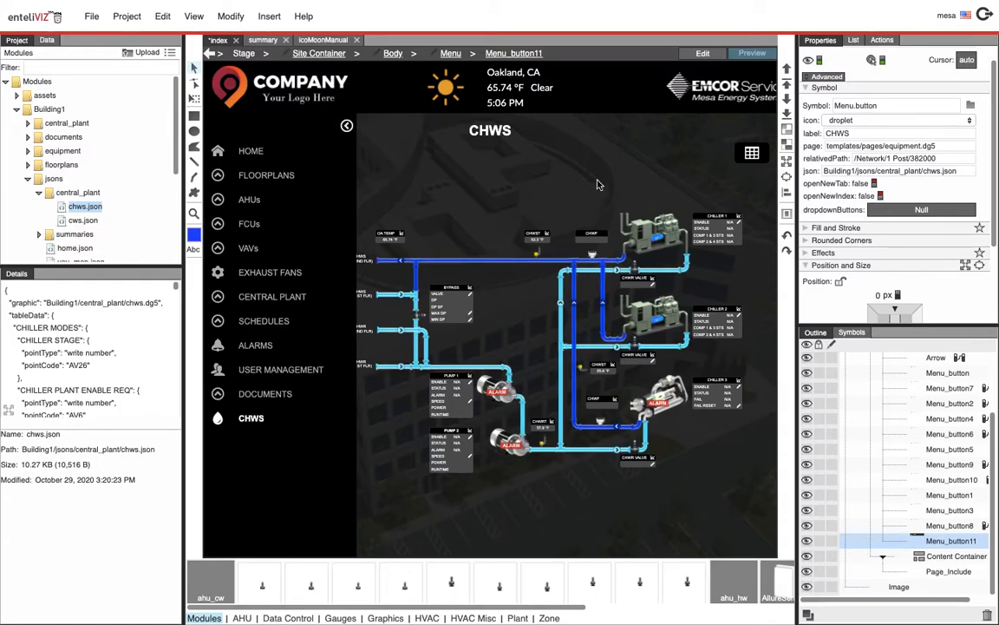
{"action": "left_click", "coordinate": [712, 56]}
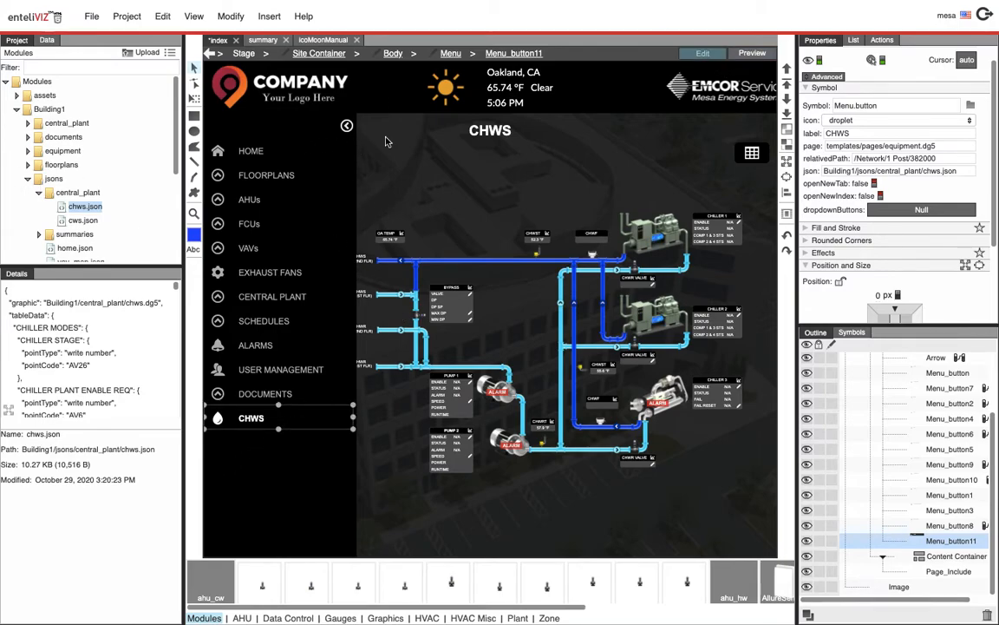
Preview the menu's collapse and expand toggle, then return to edit mode
{"action": "left_click", "coordinate": [751, 53]}
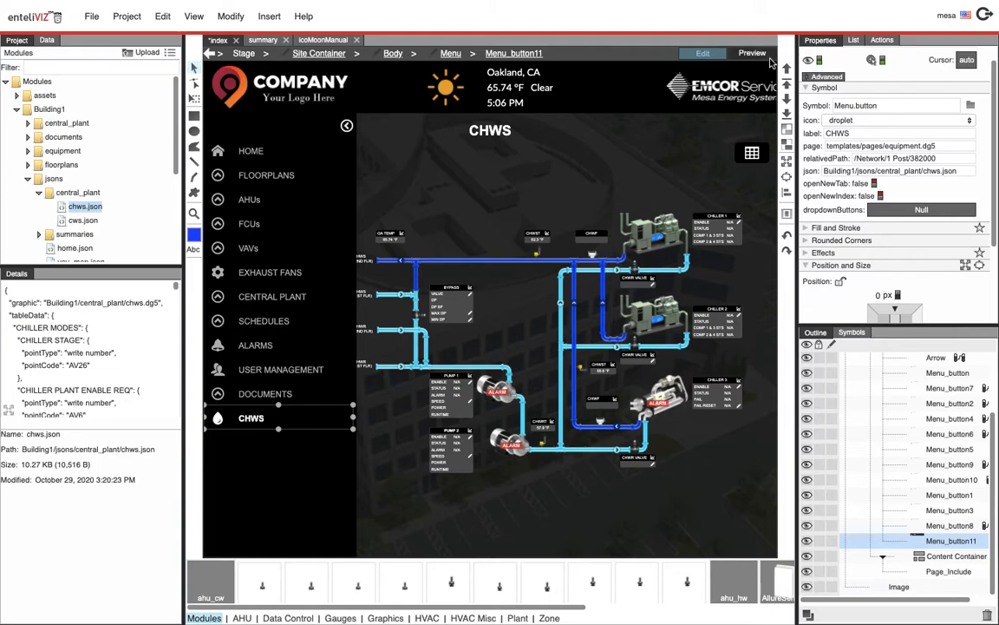
{"action": "left_click", "coordinate": [346, 127]}
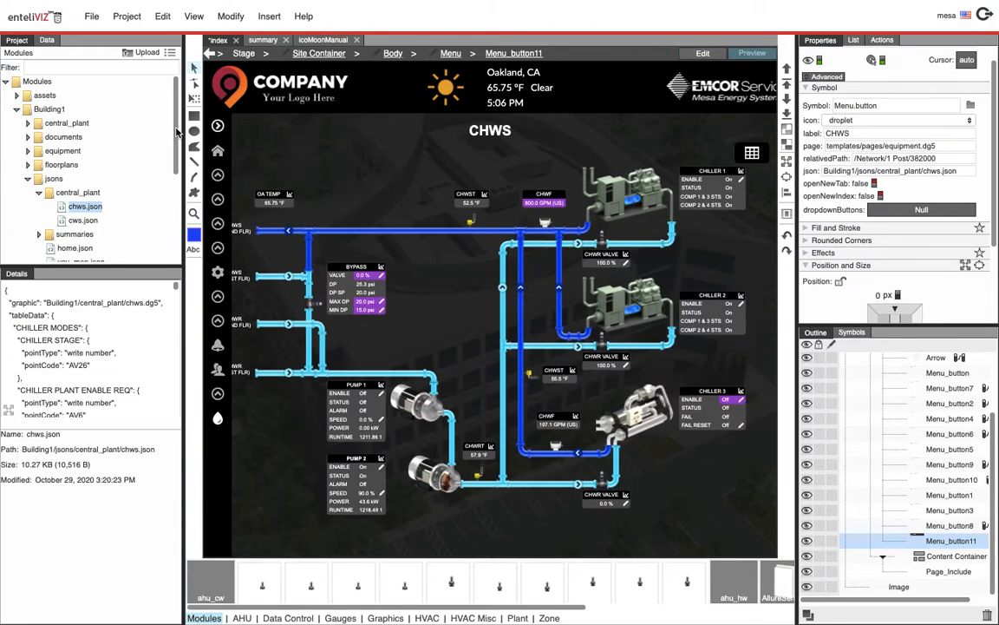
{"action": "left_click", "coordinate": [216, 126]}
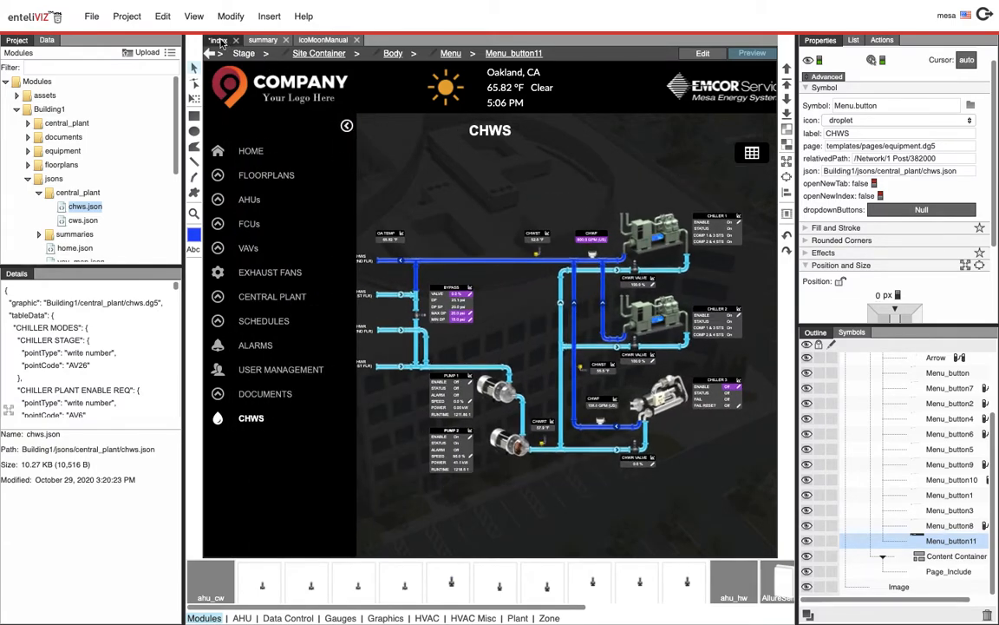
{"action": "left_click", "coordinate": [716, 56]}
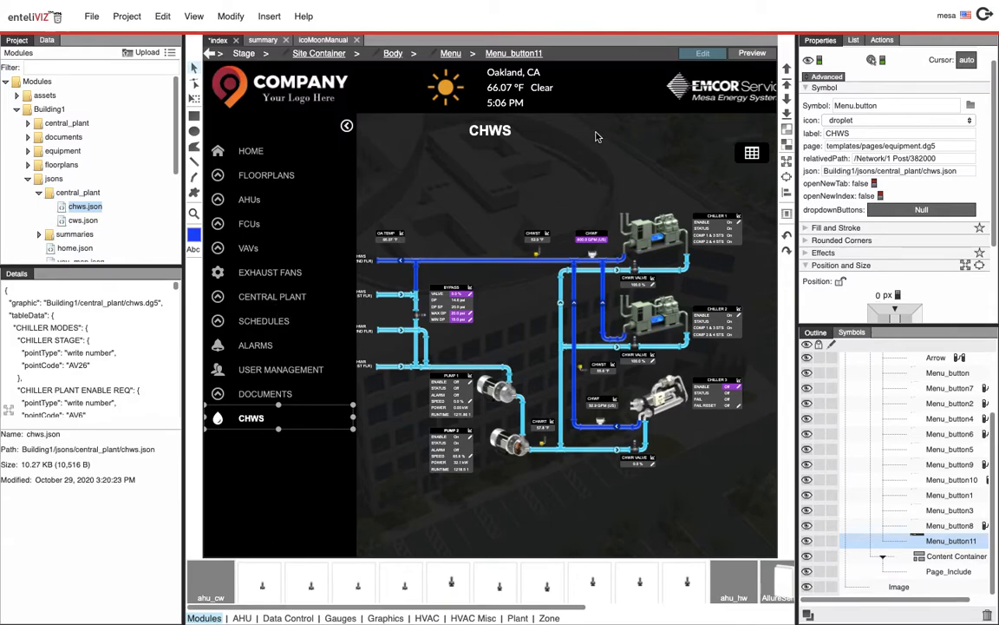
Save the page as index.dg5 in the Building1 pages folder
{"action": "left_click", "coordinate": [89, 16]}
{"action": "left_click", "coordinate": [114, 105]}
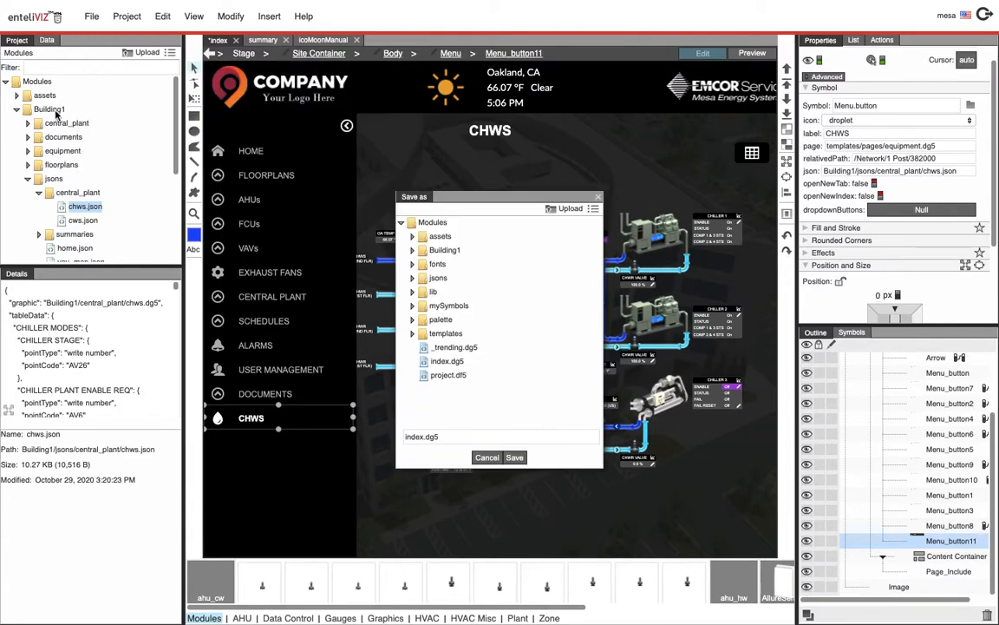
{"action": "left_click", "coordinate": [414, 251]}
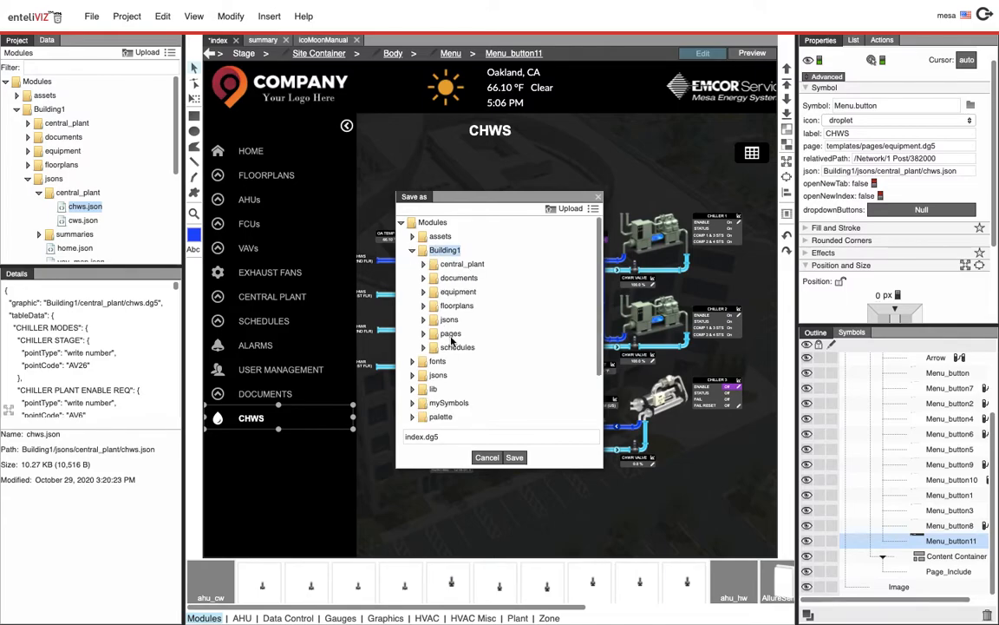
{"action": "left_click", "coordinate": [451, 335]}
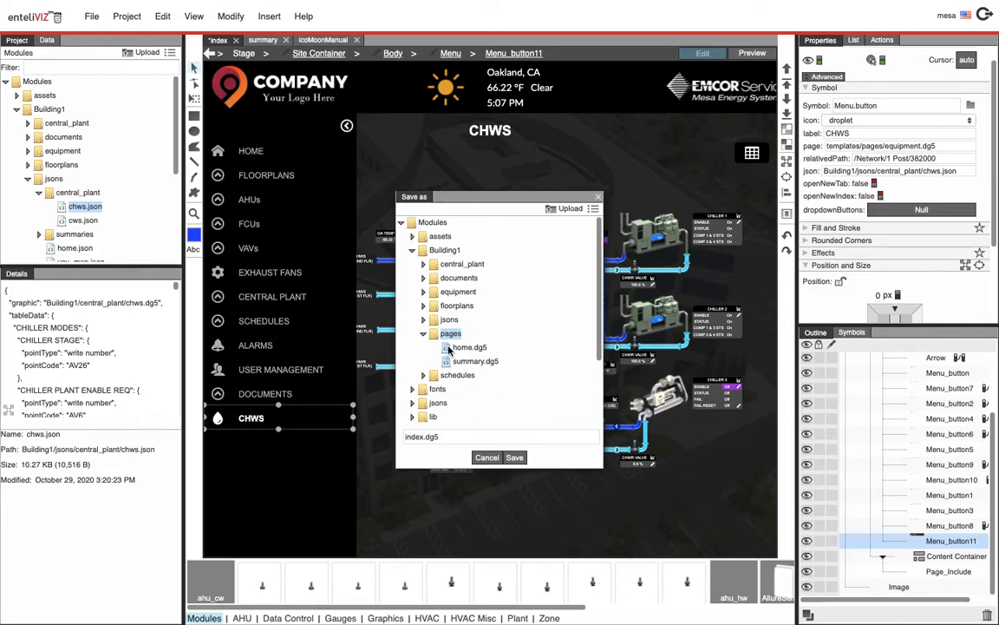
{"action": "left_click", "coordinate": [514, 458]}
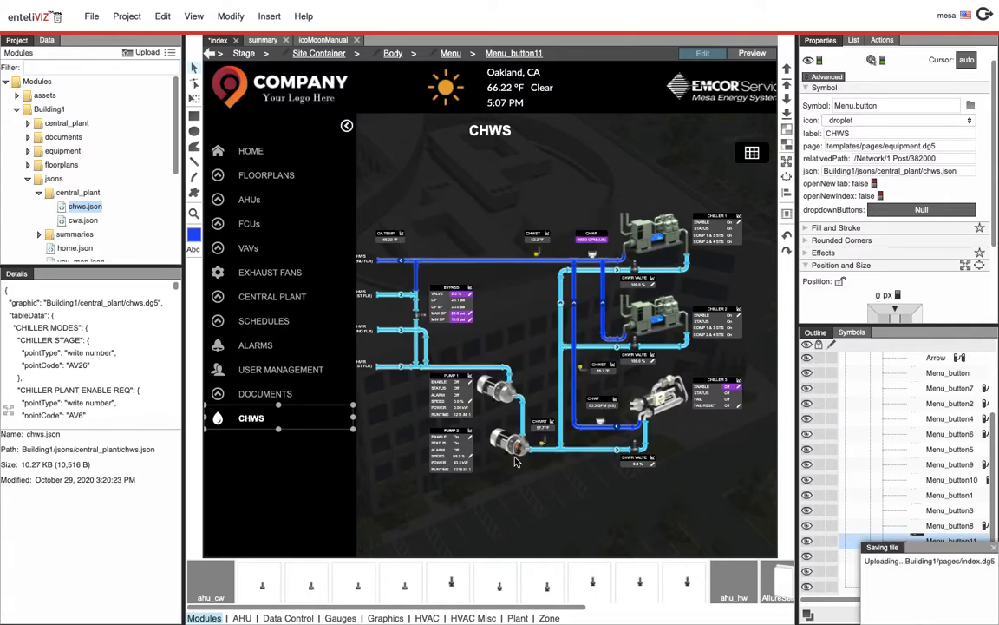
Open the root-level index.dg5 from the modules folder
{"action": "left_click", "coordinate": [17, 110]}
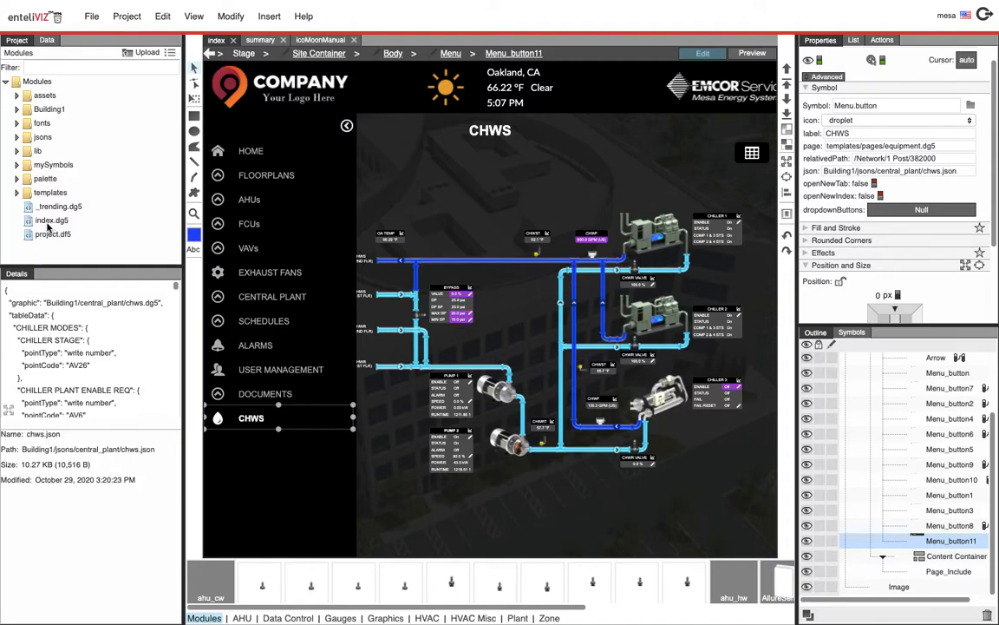
{"action": "left_click", "coordinate": [52, 222]}
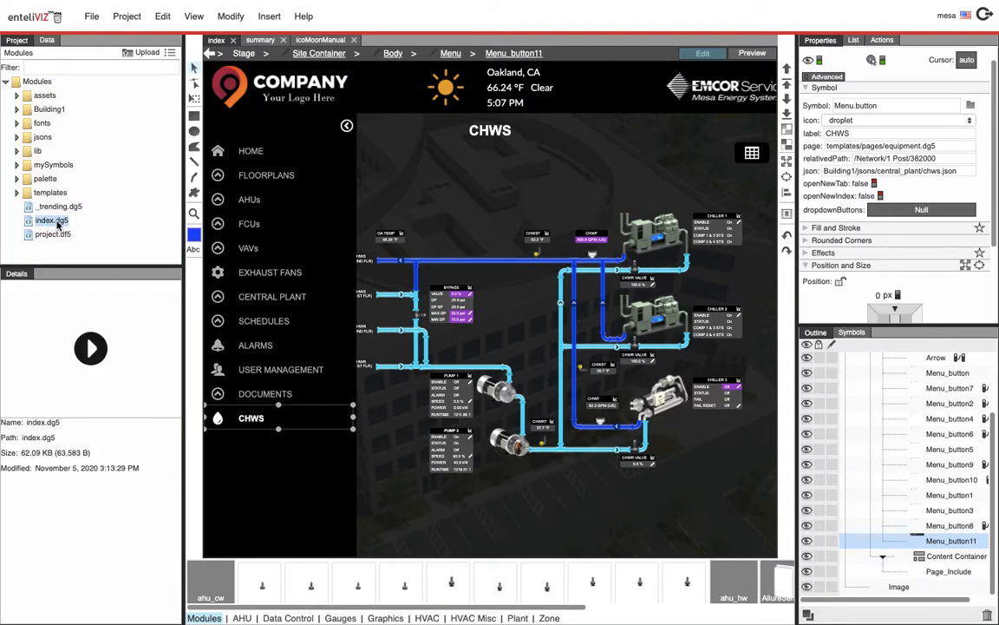
{"action": "double_click", "coordinate": [52, 221]}
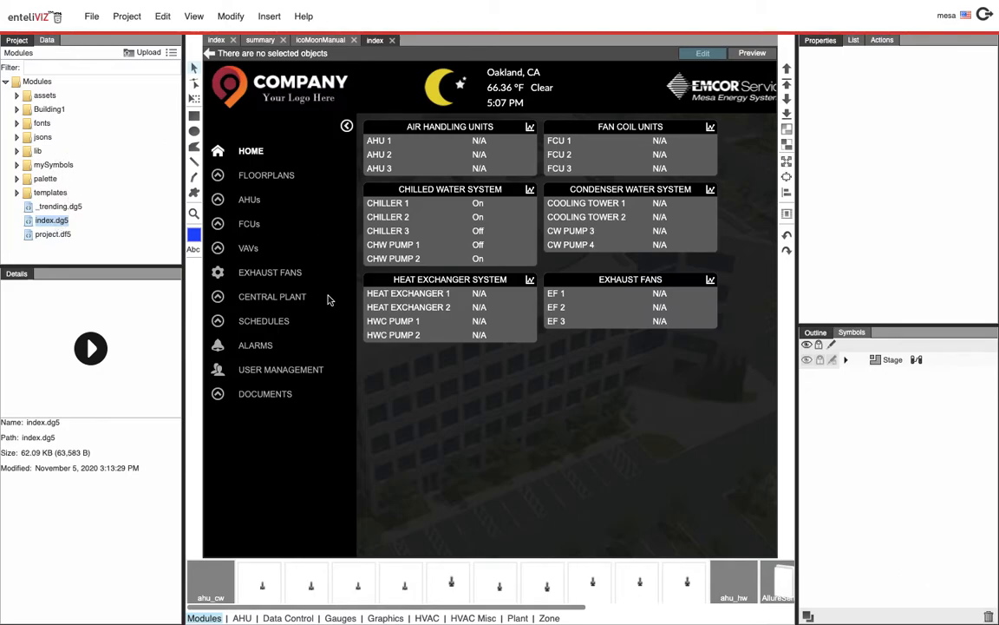
Set the HOME menu button's icon to home2
{"action": "left_click", "coordinate": [250, 152]}
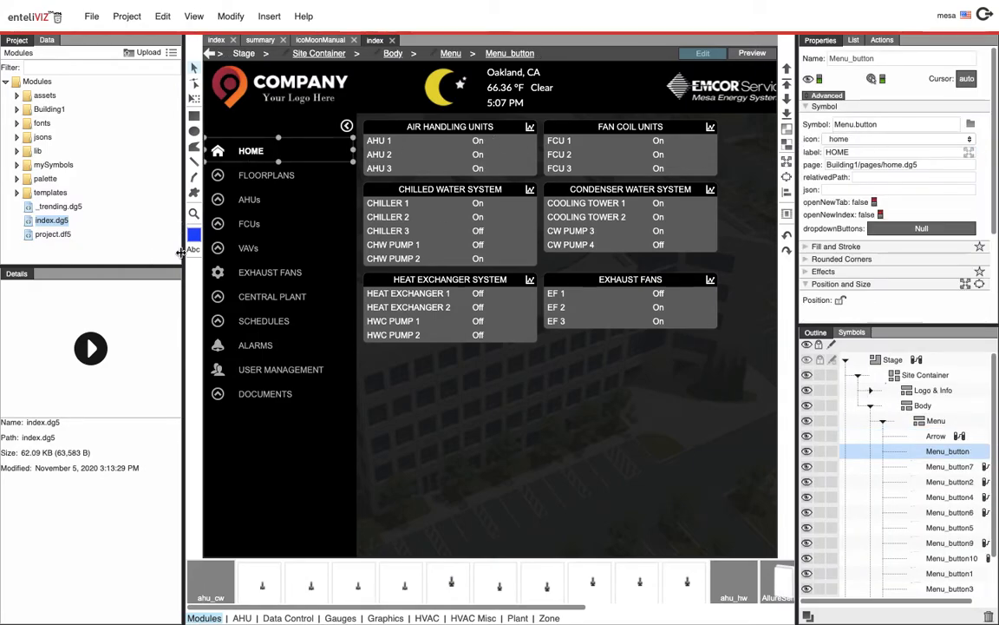
{"action": "left_click_drag", "start_coordinate": [183, 262], "coordinate": [107, 260]}
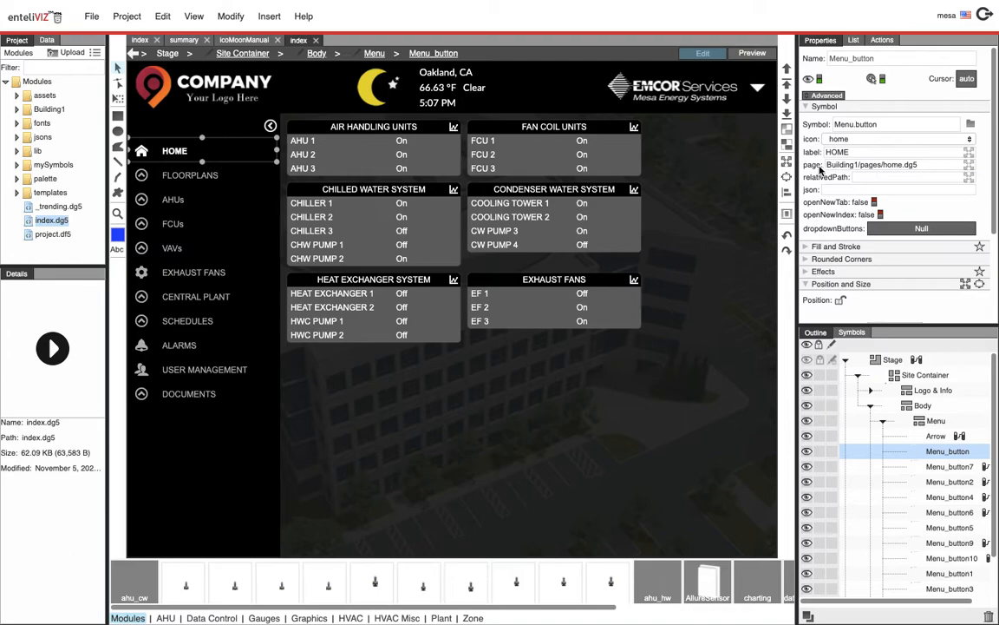
{"action": "left_click", "coordinate": [841, 141]}
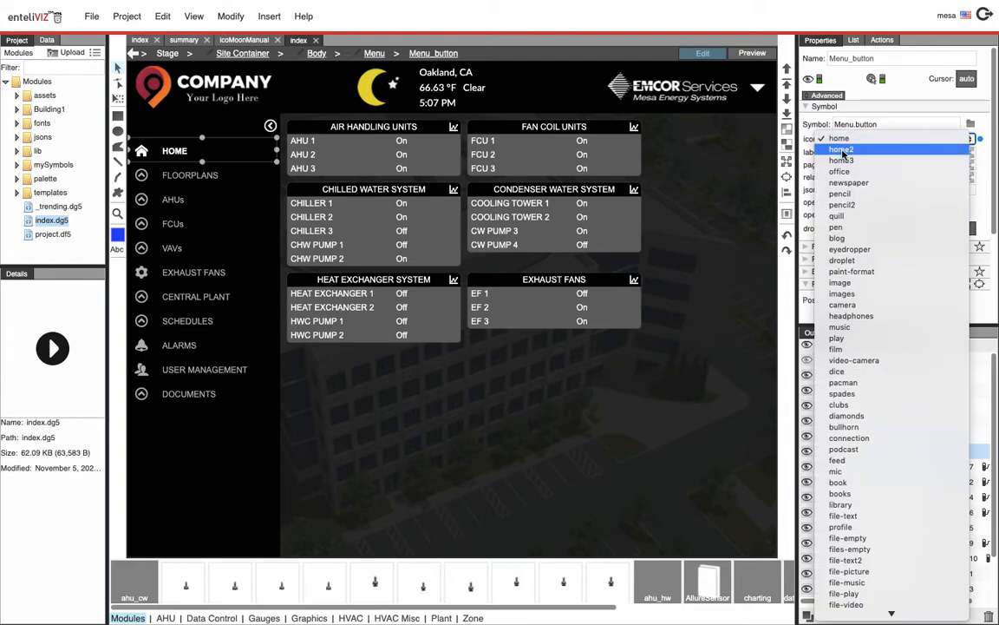
{"action": "left_click", "coordinate": [841, 151]}
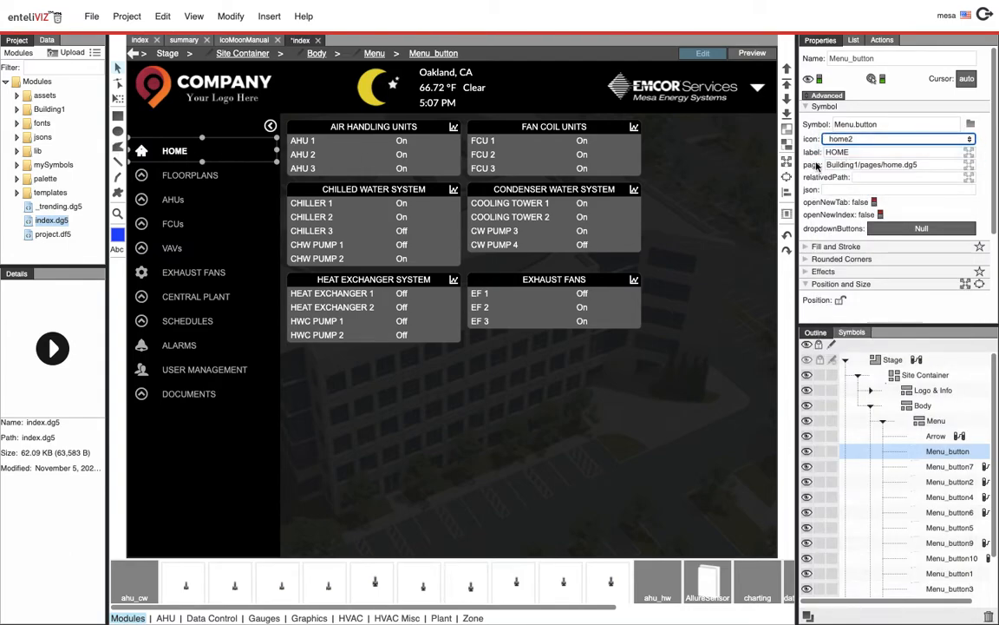
Change the button's label to Building 1
{"action": "left_click_drag", "start_coordinate": [850, 152], "coordinate": [812, 156]}
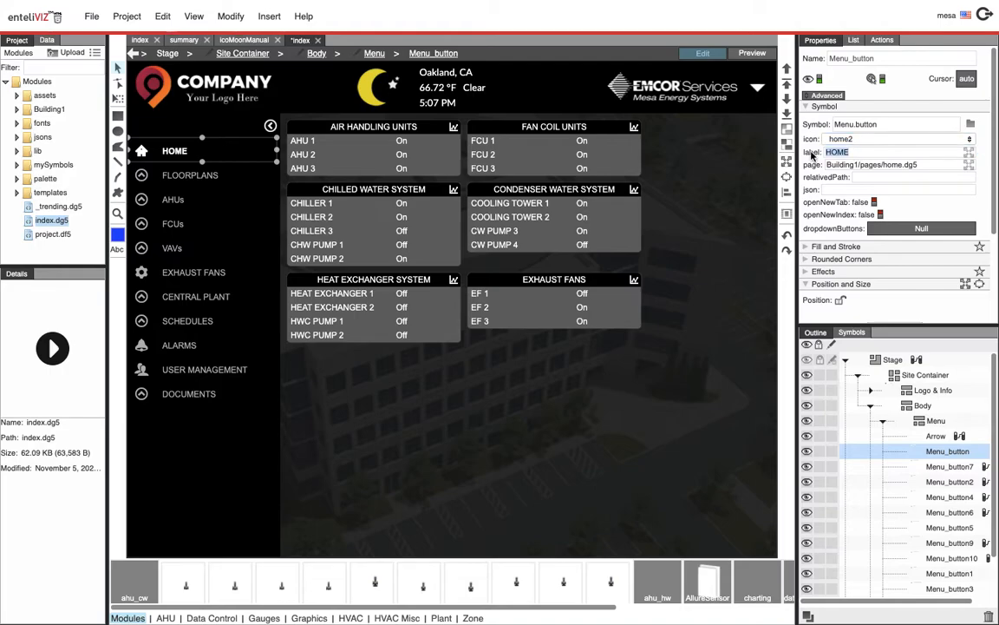
{"action": "type", "text": "Building 1"}
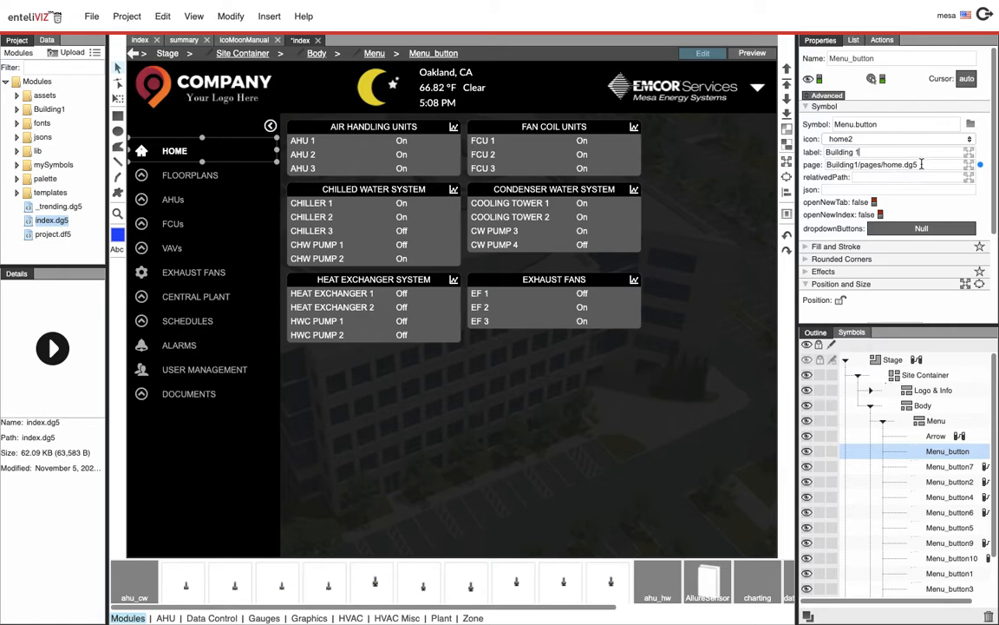
Set the button's page to Building1/pages/index.dg5 from the modules tree and turn on openNewIndex
{"action": "left_click", "coordinate": [863, 165]}
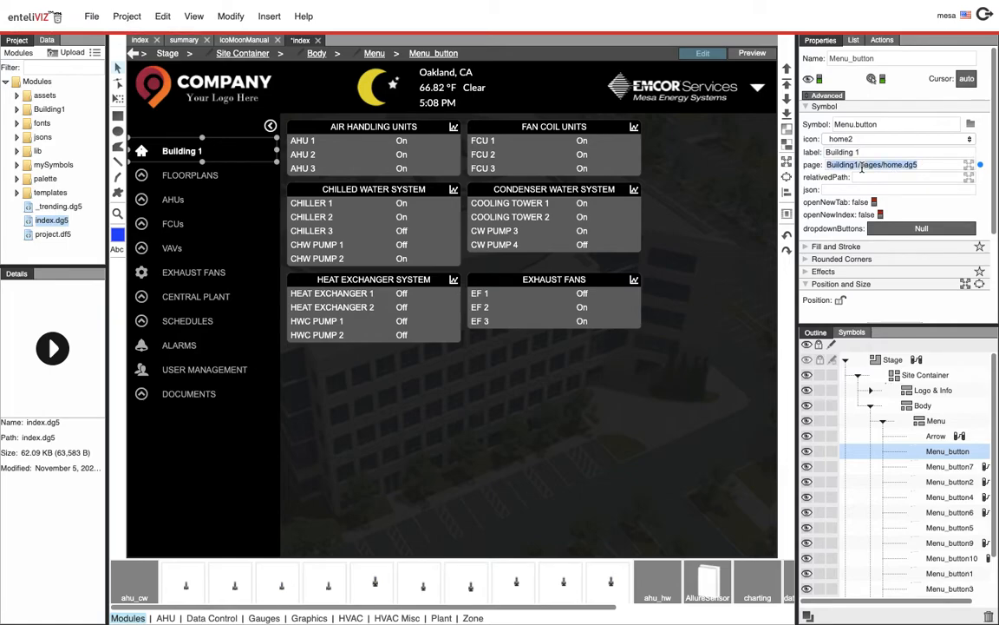
{"action": "key", "text": "BackSpace"}
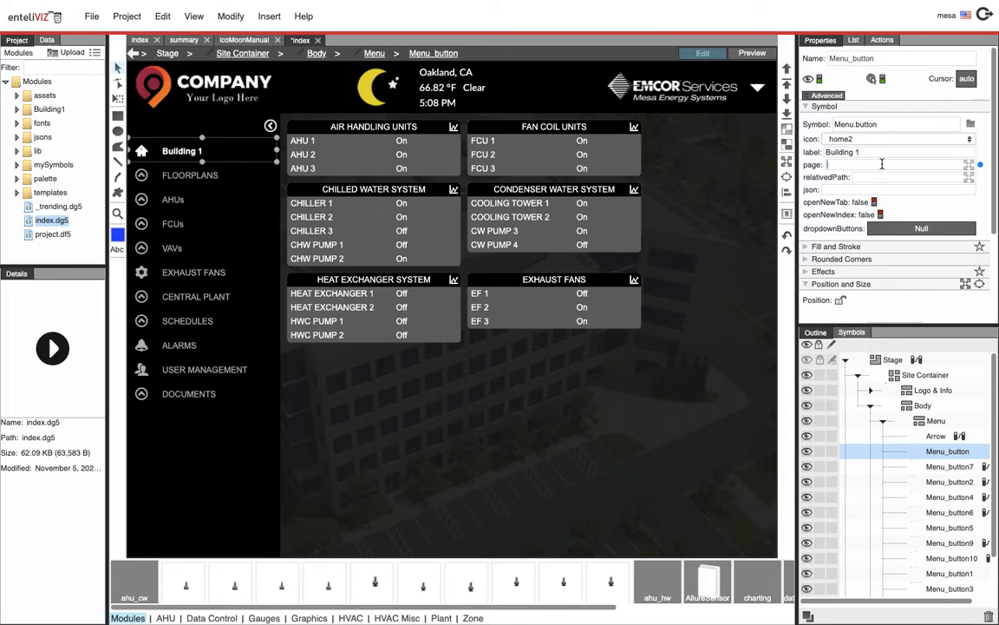
{"action": "left_click", "coordinate": [18, 109]}
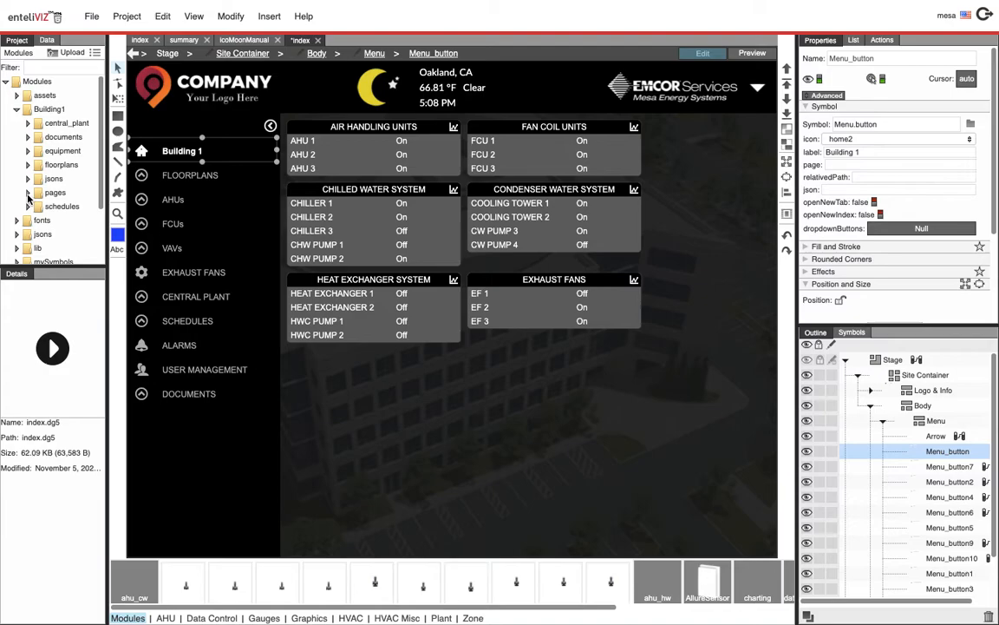
{"action": "left_click", "coordinate": [28, 193]}
{"action": "left_click", "coordinate": [65, 222]}
{"action": "left_click_drag", "start_coordinate": [65, 223], "coordinate": [845, 169]}
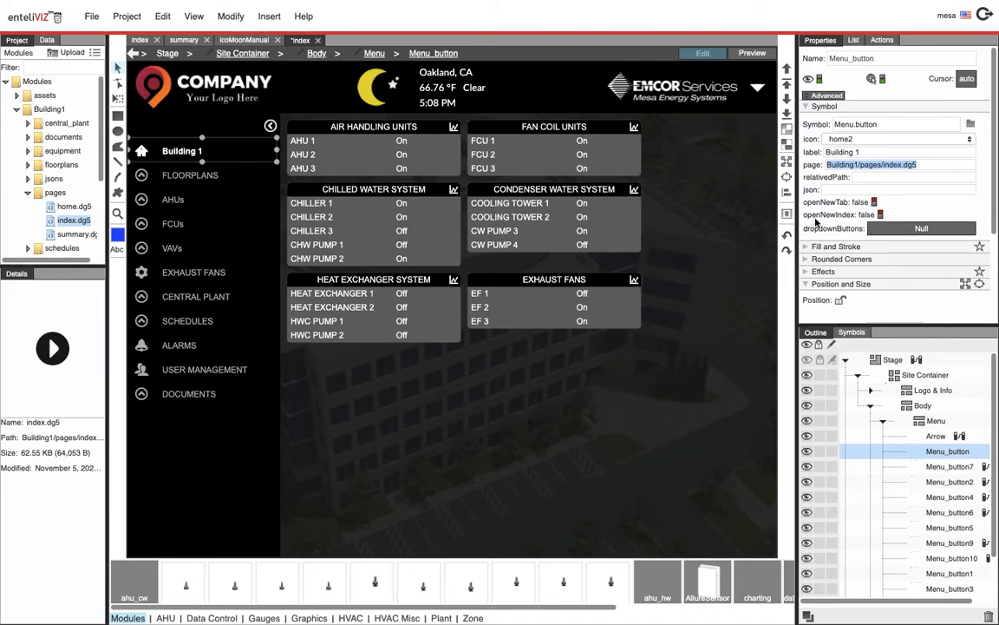
{"action": "left_click", "coordinate": [876, 216]}
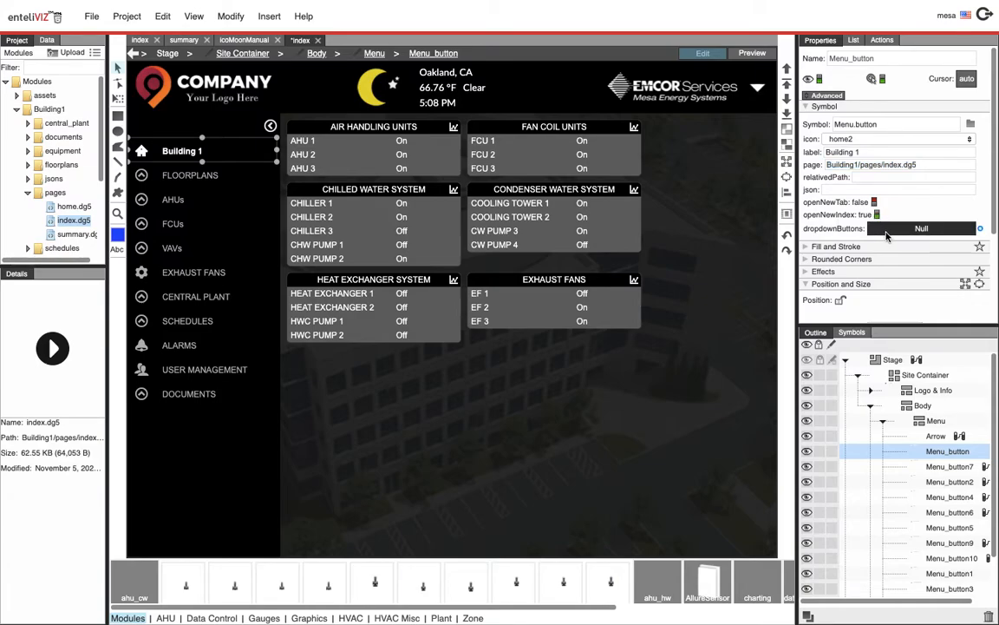
{"action": "mouse_move", "coordinate": [126, 5]}
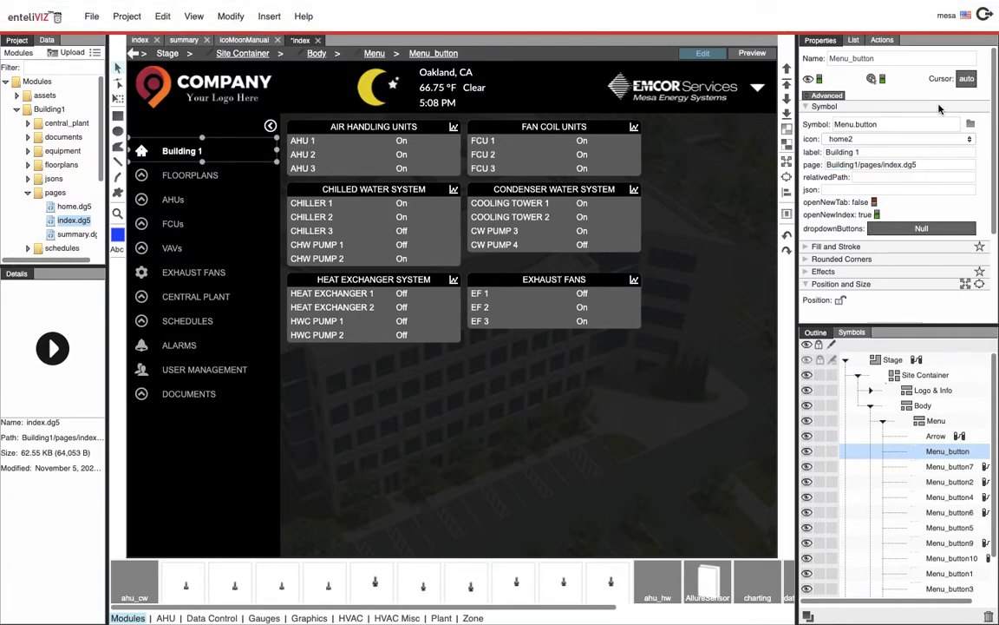
Preview the page, open the Building 1 menu entry, and expand the Menu entry in the outline
{"action": "left_click", "coordinate": [760, 53]}
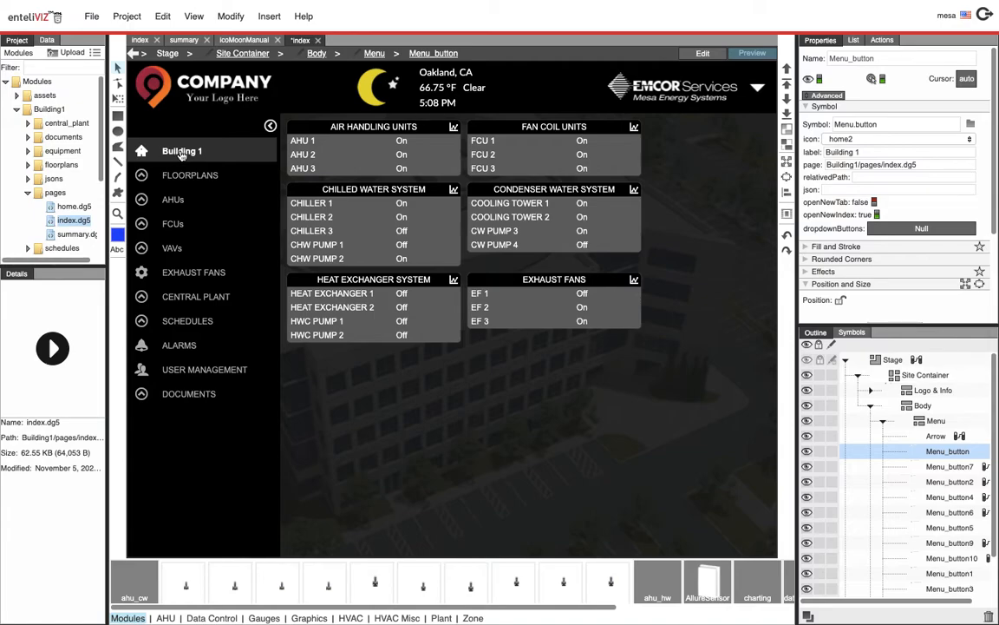
{"action": "left_click", "coordinate": [182, 152]}
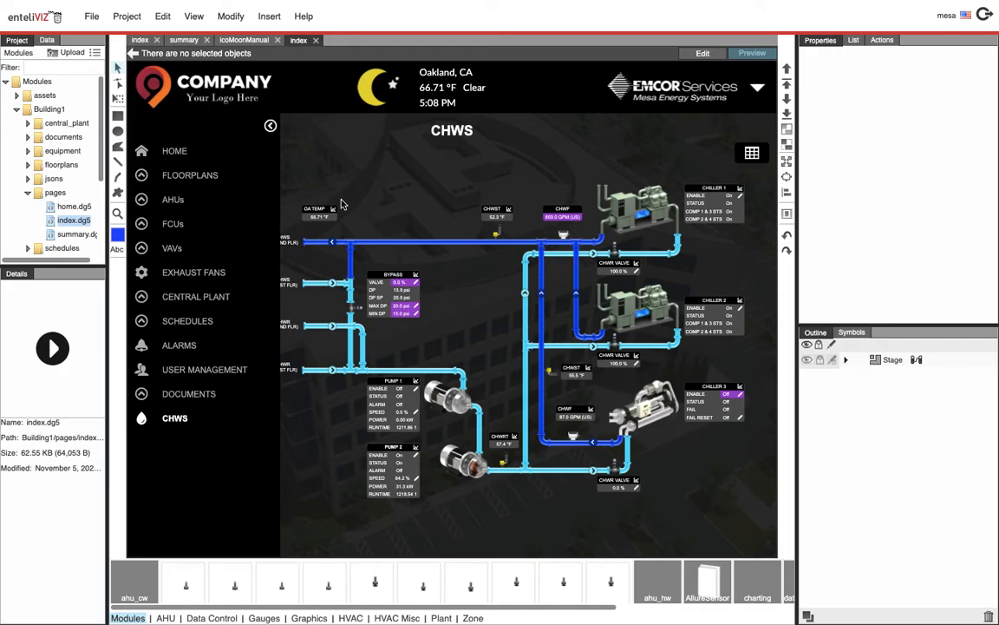
{"action": "left_click", "coordinate": [860, 333]}
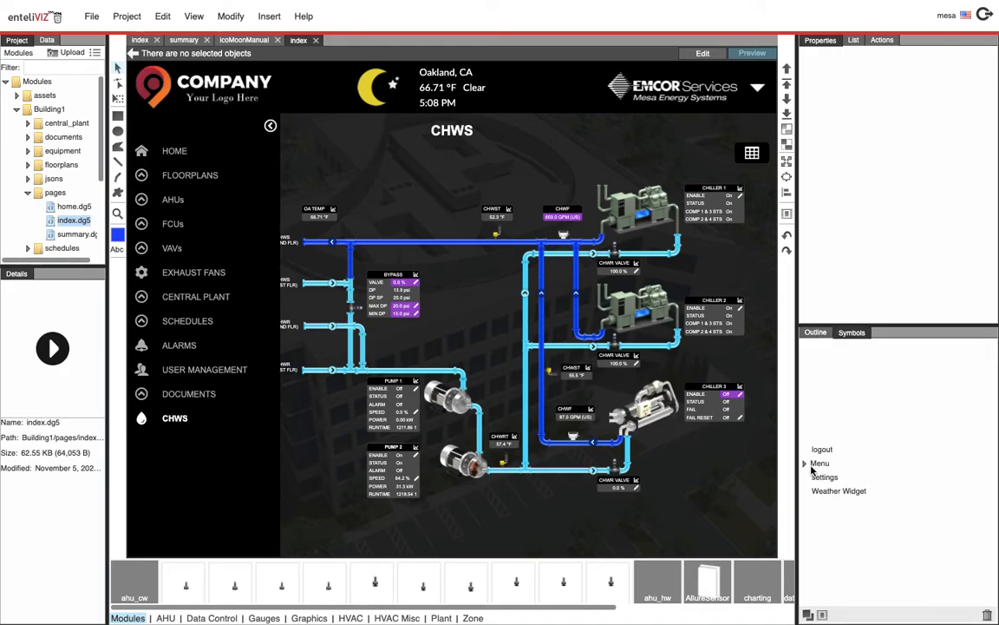
{"action": "left_click", "coordinate": [805, 463]}
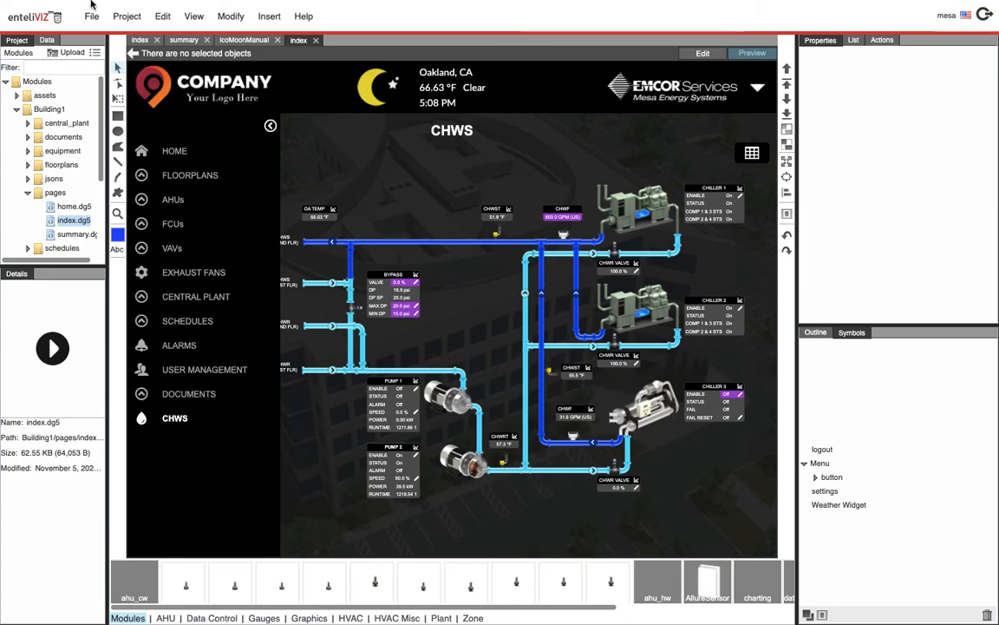
{"action": "mouse_move", "coordinate": [91, 1]}
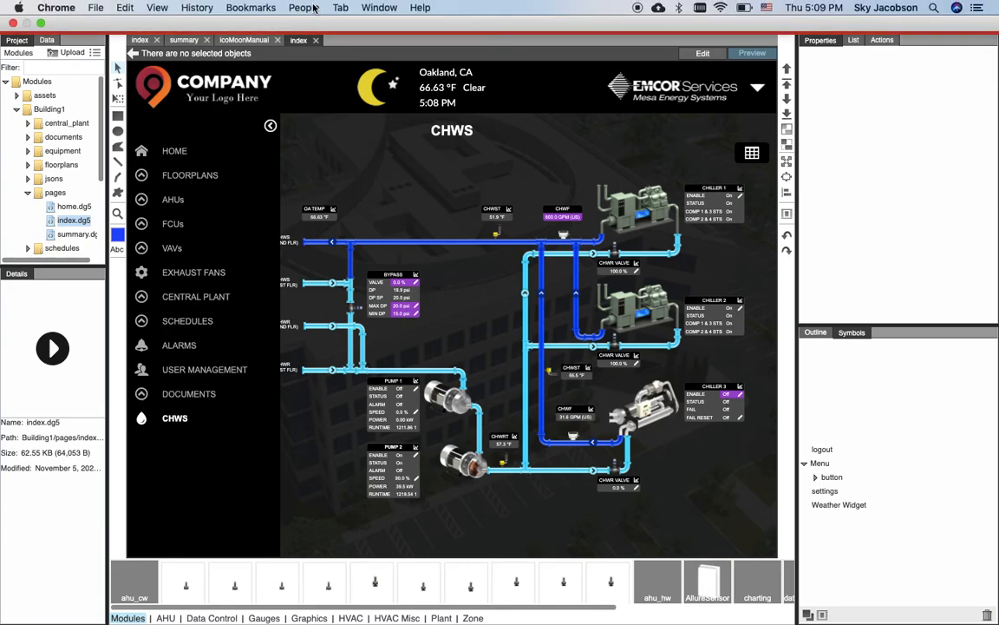